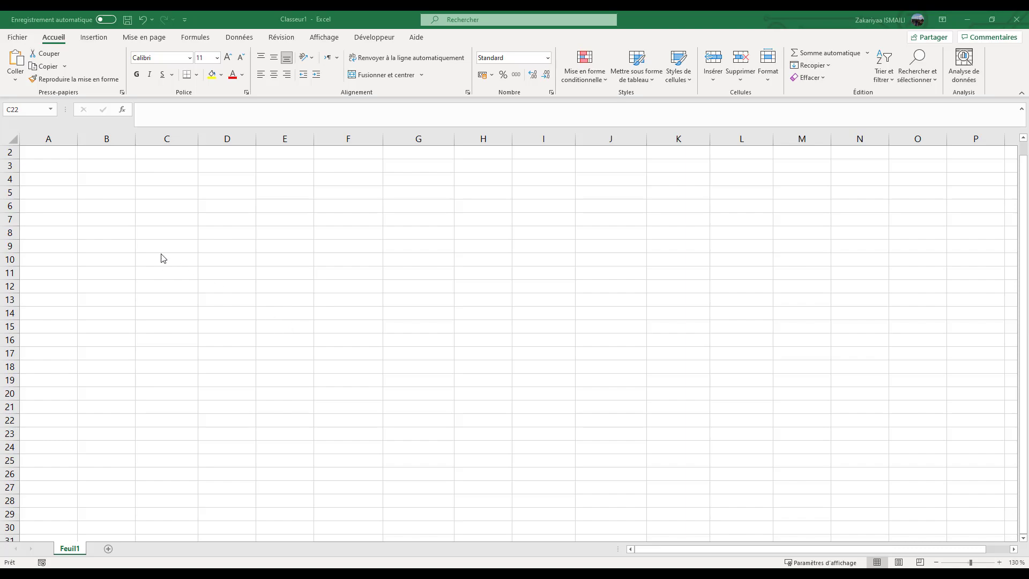
Enter the column header "Etapes" in cell B4.
left_click(82, 189)
left_click(109, 178)
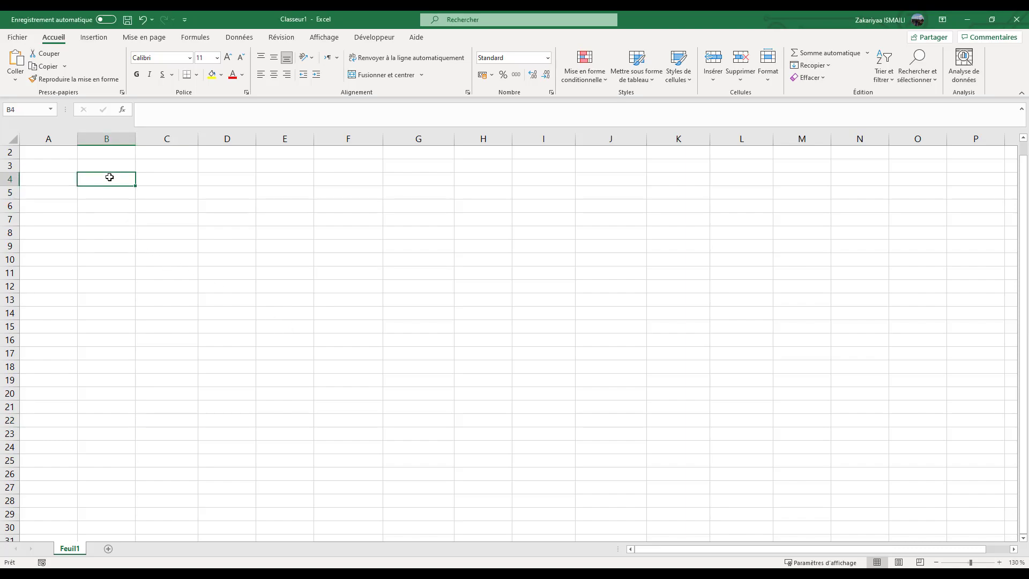
type("Etapes")
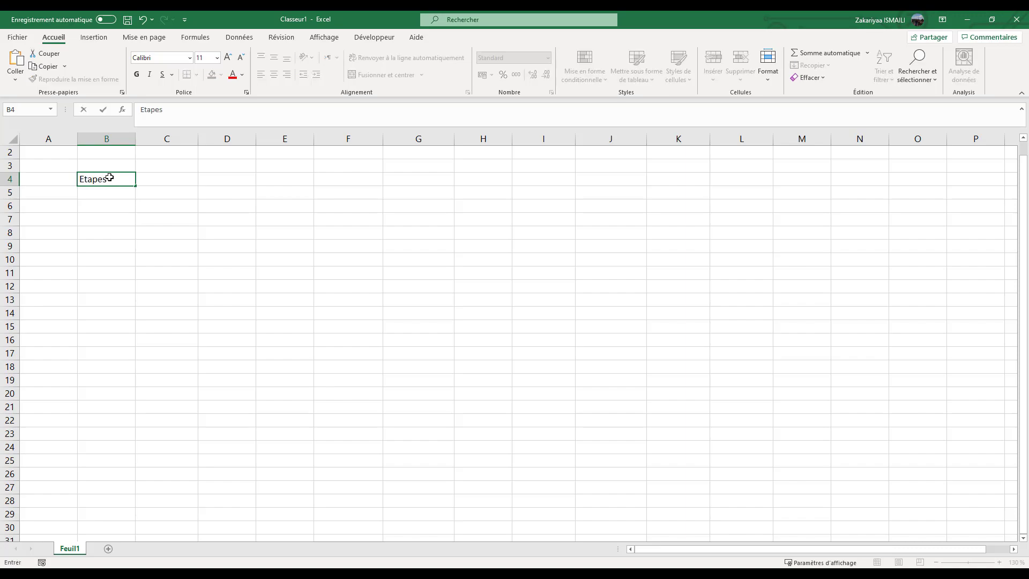
key("Return")
Enter "Tâche 1" in B5 and fill the series down to "Tâche 10" in B14.
type("T")
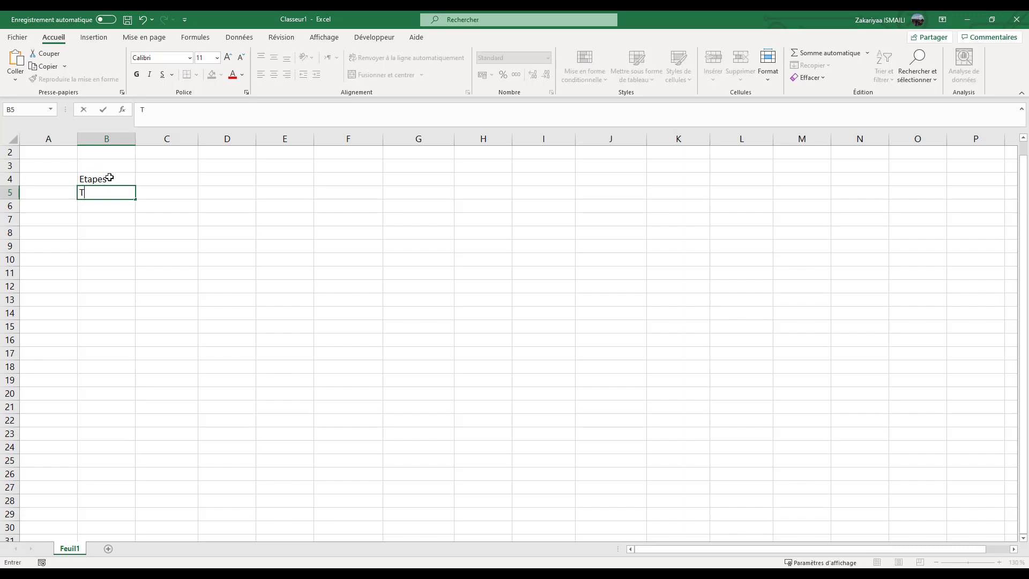
type("âche 1")
key("Return")
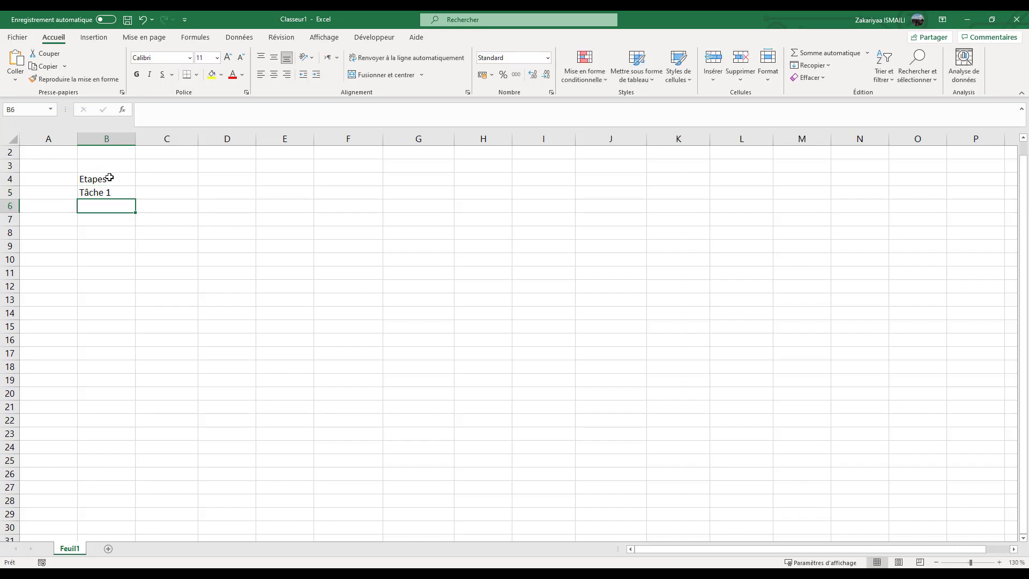
left_click(120, 196)
left_click_drag(136, 199, 140, 321)
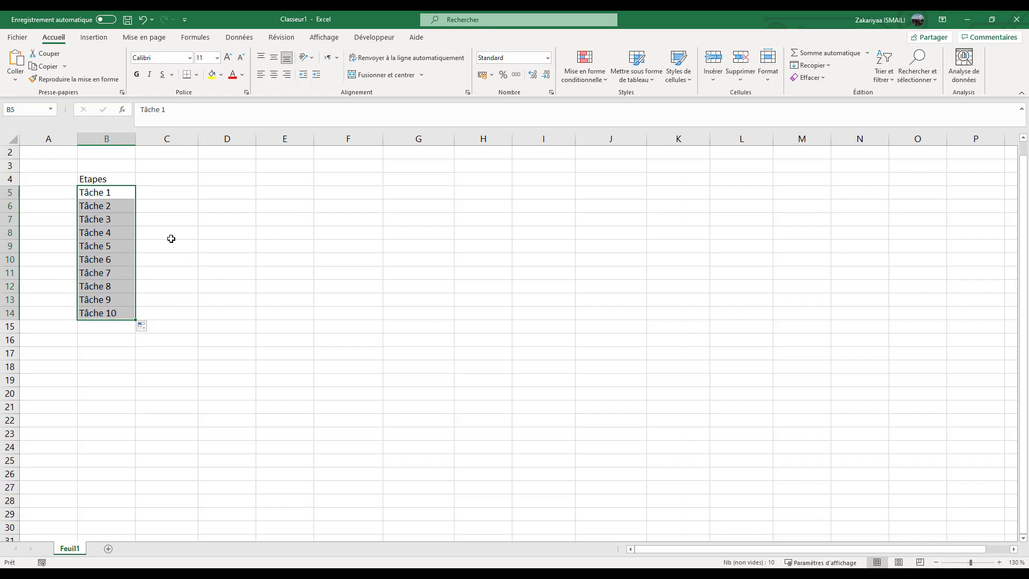
Add the headers "Date de début", "Durée" and "Date de fin" in cells C4 to E4.
left_click(154, 179)
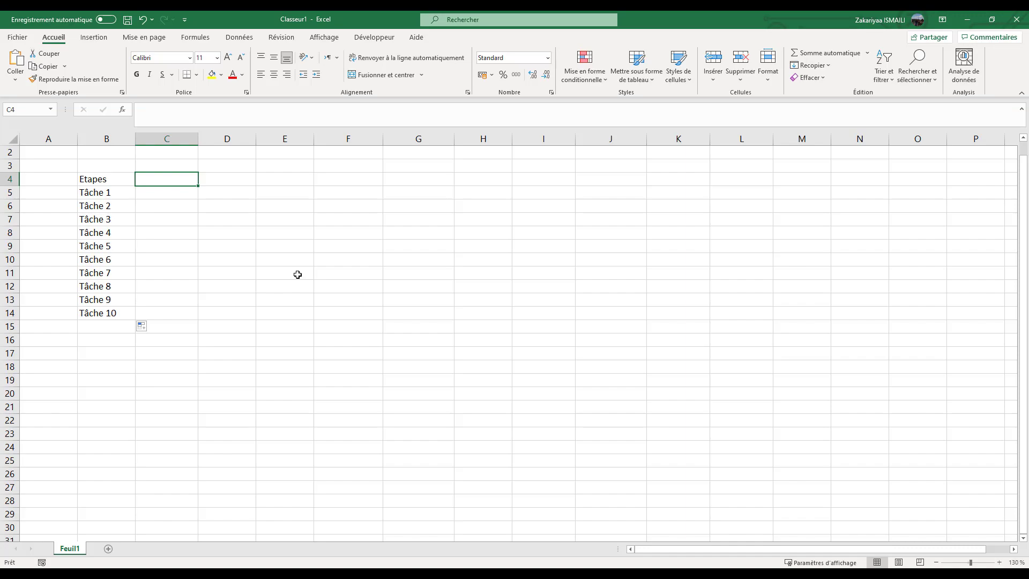
type("Date de ")
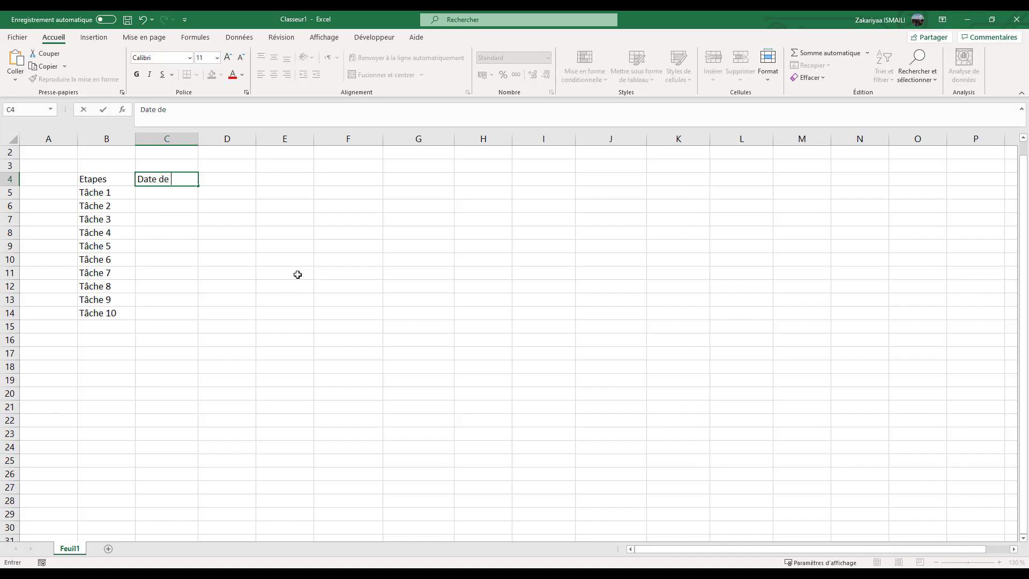
type("début")
key("Tab")
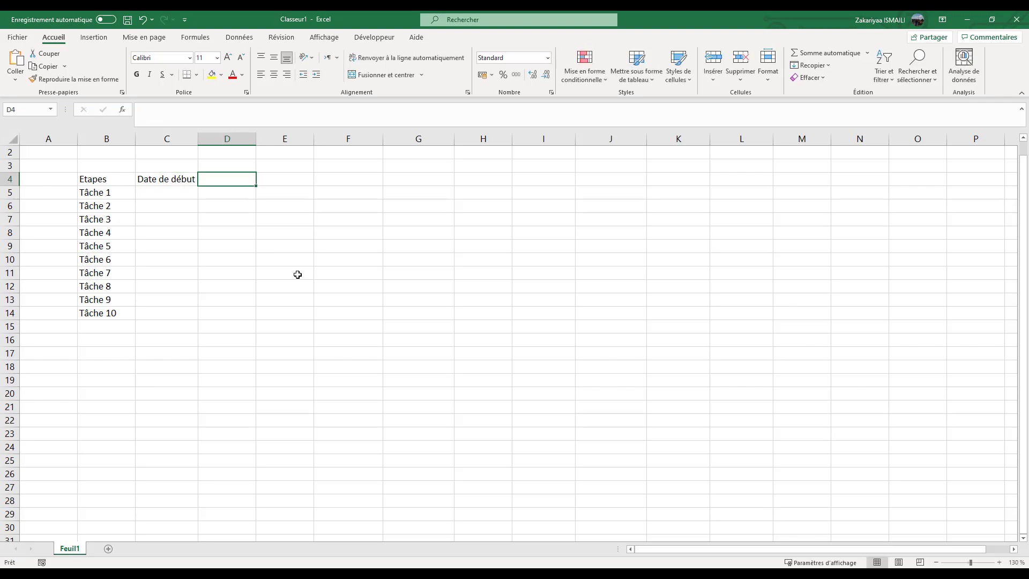
type("Durée")
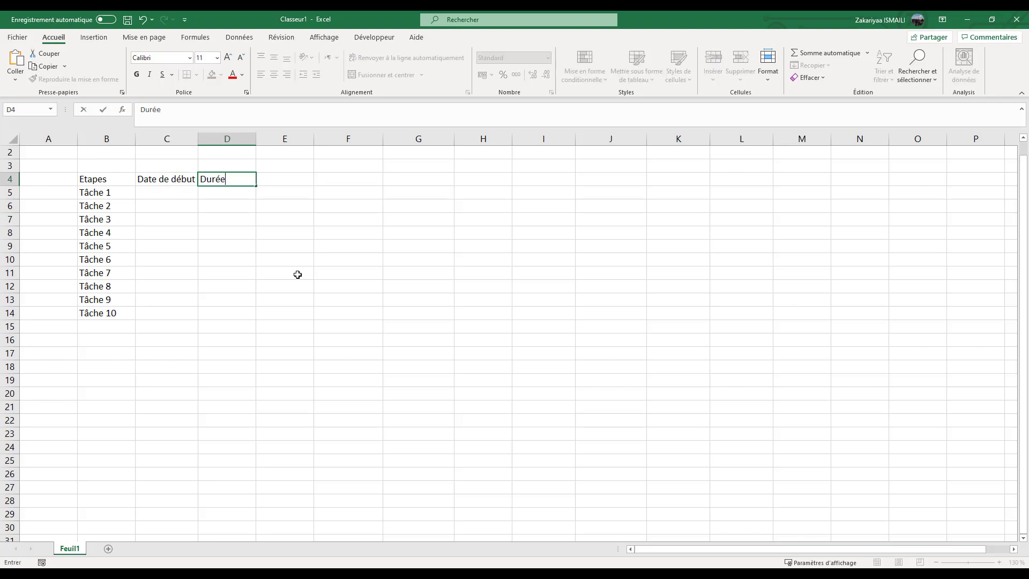
key("Tab")
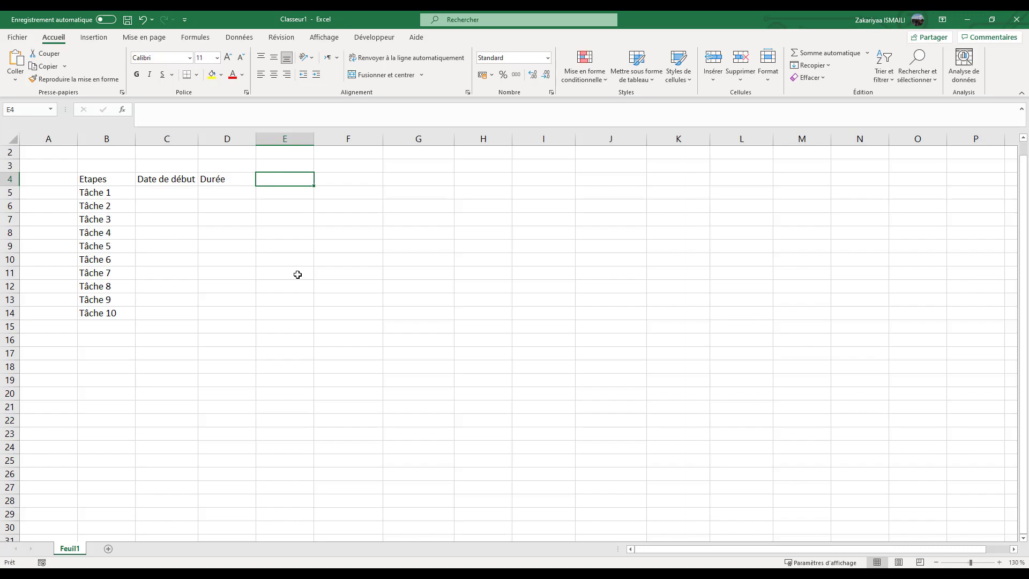
type("Dat")
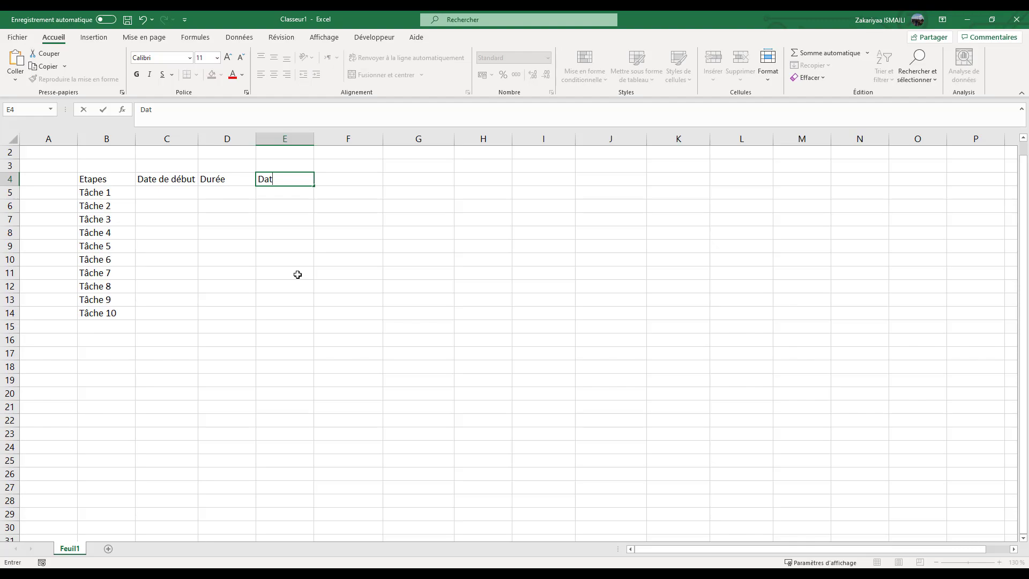
type("e de fin")
key("Return")
Enter the start date 01/07/2021 in C5 and the duration 5 in D5 for Tâche 1.
type("01/07")
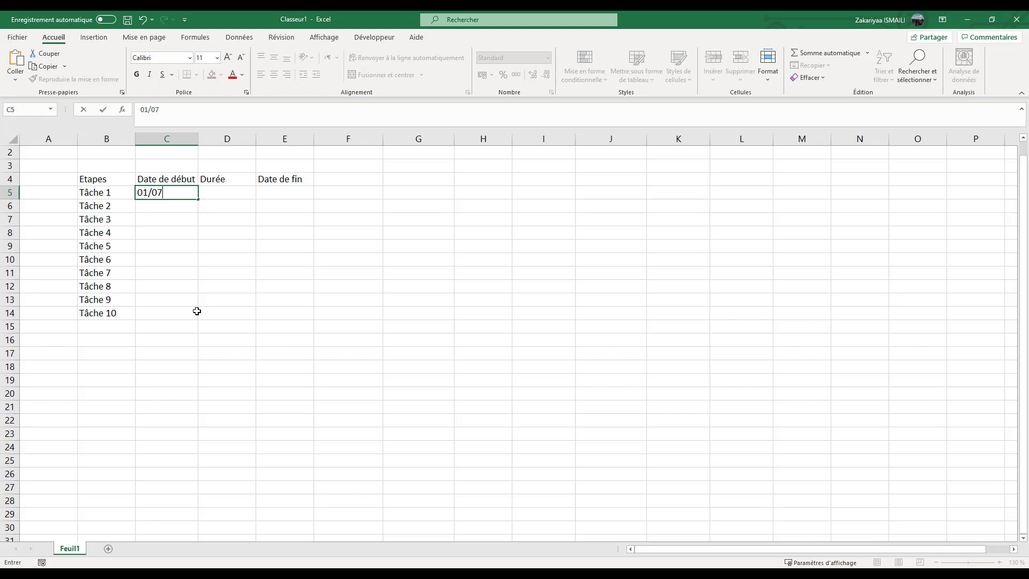
type("/2021")
key("Return")
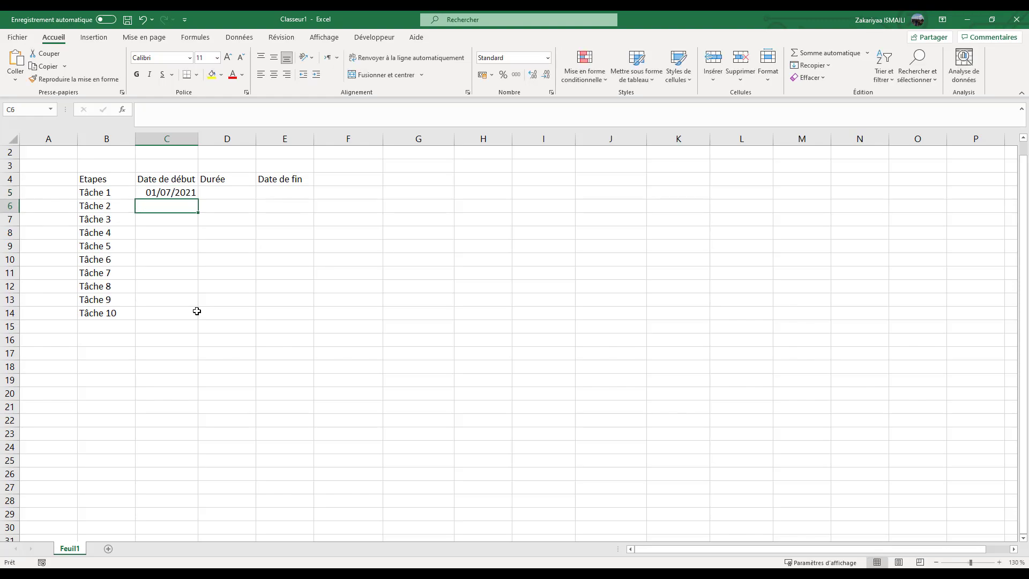
left_click(241, 193)
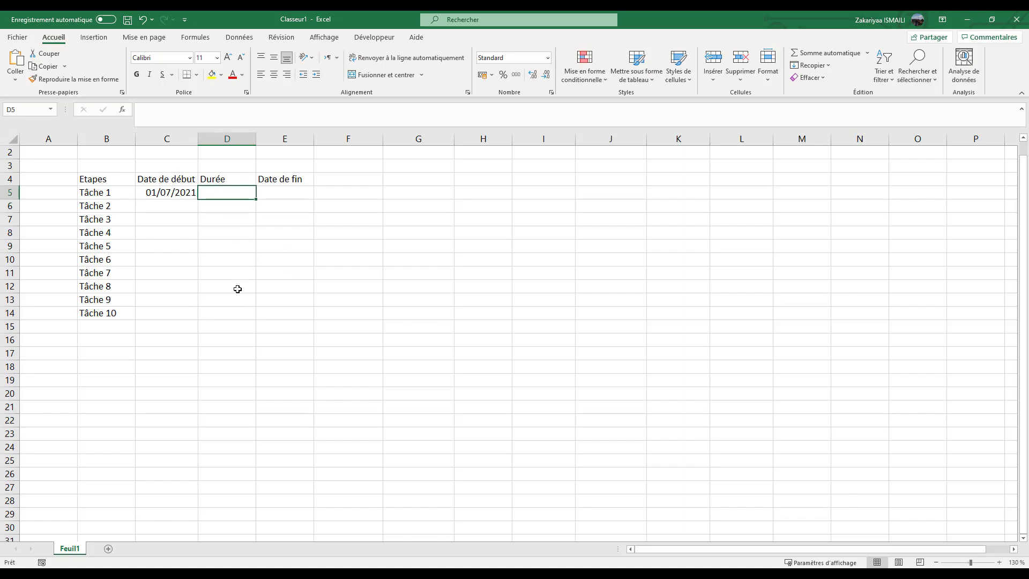
type("5")
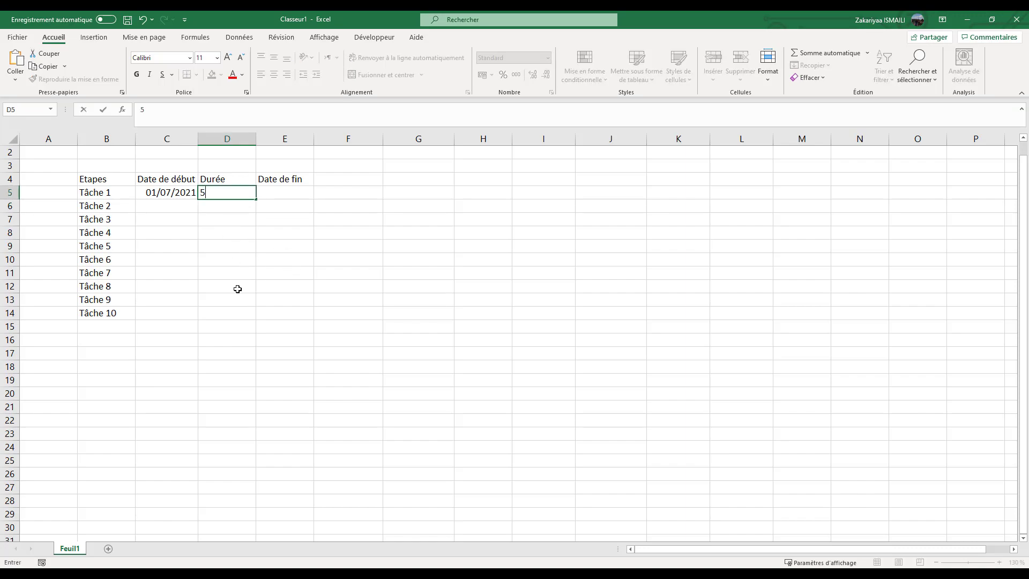
key("Return")
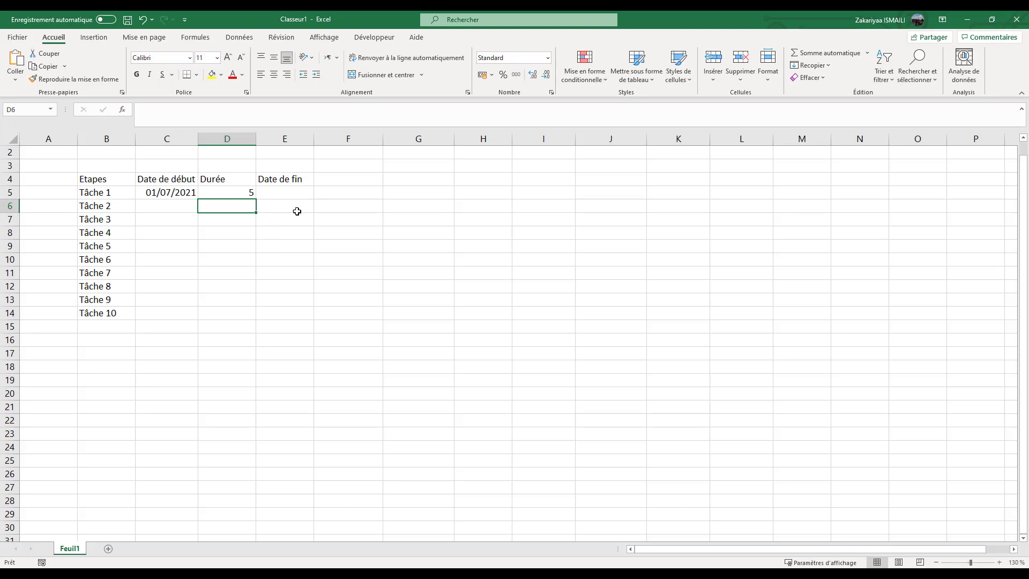
Calculate Tâche 1's end date in E5 with the formula =C5+D5.
left_click(300, 193)
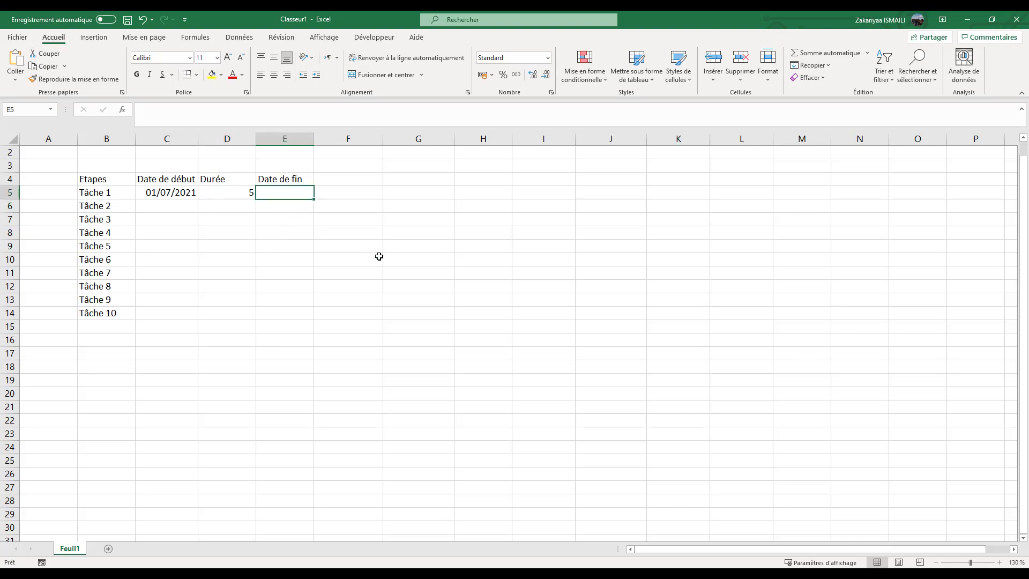
type("=")
left_click(154, 192)
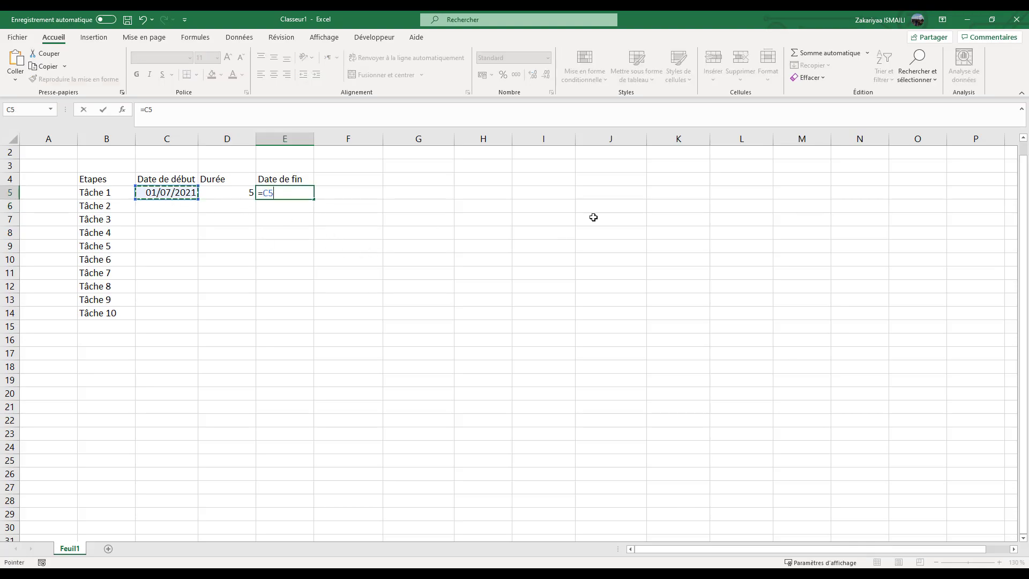
type("+")
left_click(243, 193)
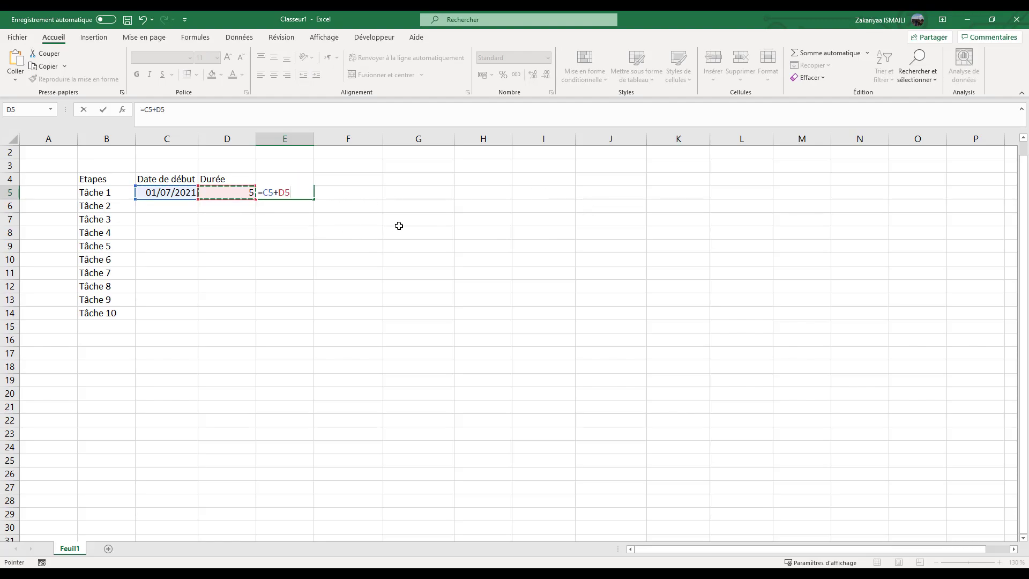
key("Return")
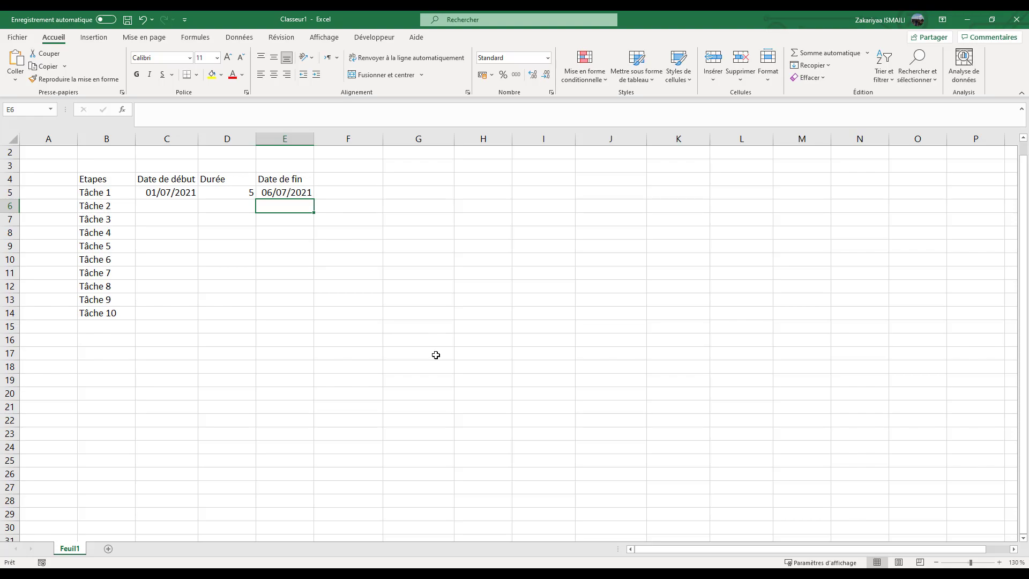
Change the end date formula in E5 to =C5+D5-1 so the start day counts.
left_click(189, 192)
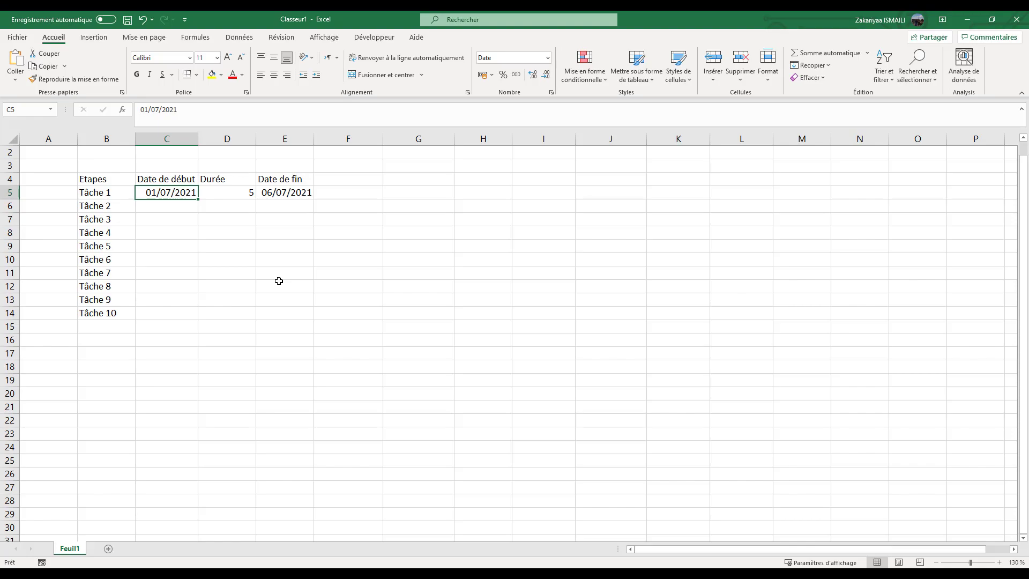
left_click(297, 193)
left_click(186, 111)
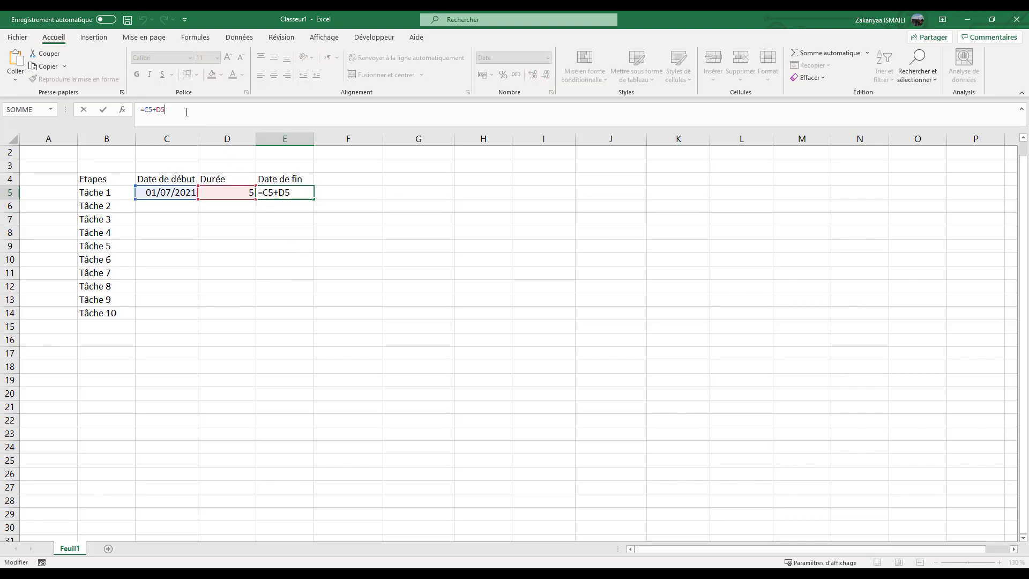
type("-1")
key("Return")
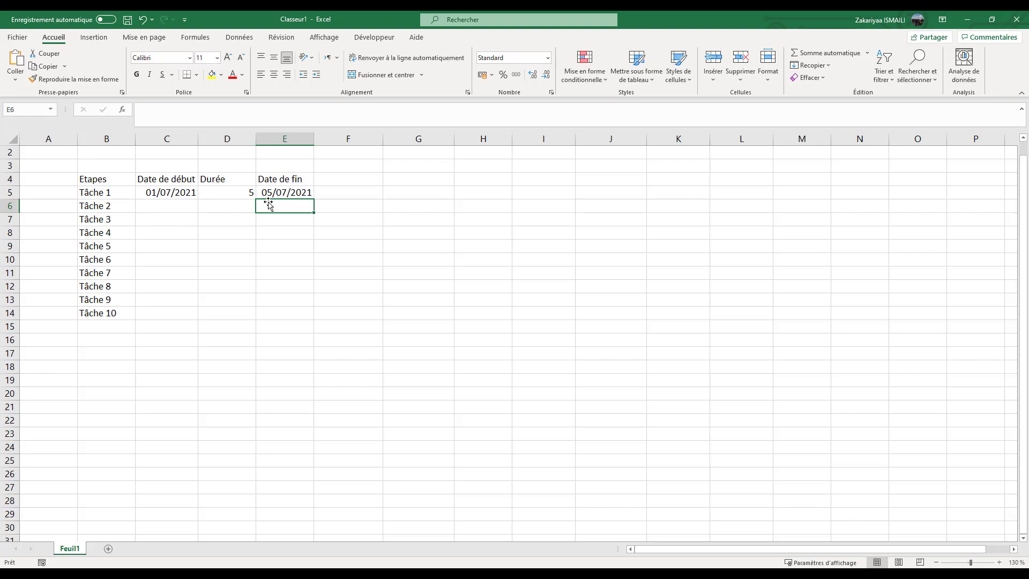
Look up July 2021 in the system calendar to see which days of Tâche 1 fall on a weekend.
left_click(990, 574)
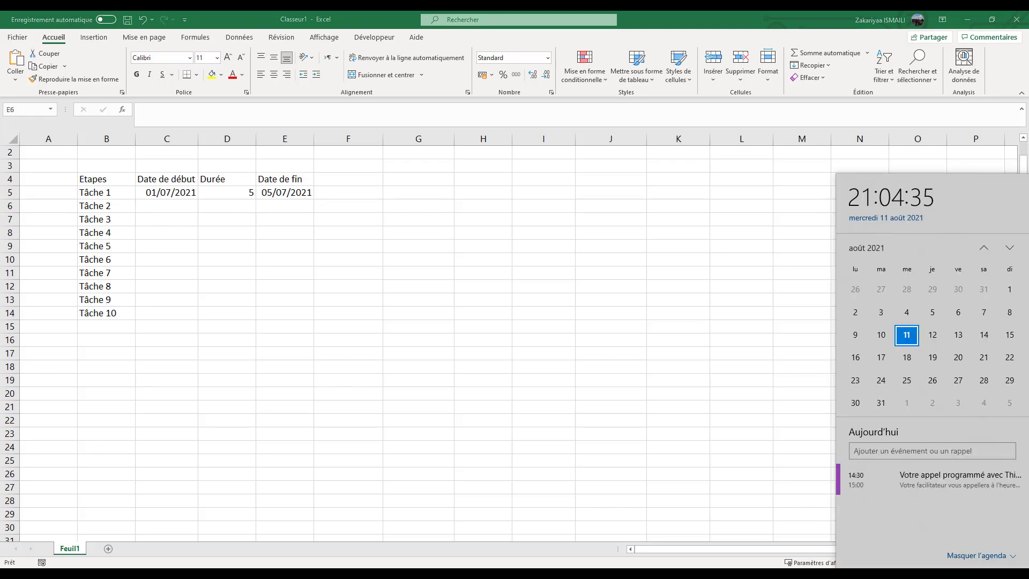
left_click(984, 247)
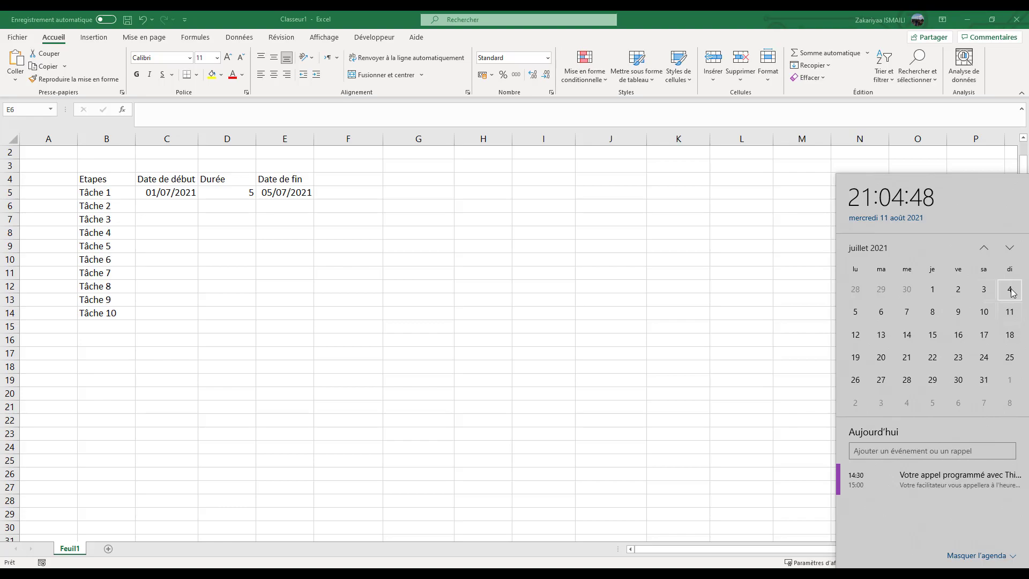
left_click(309, 223)
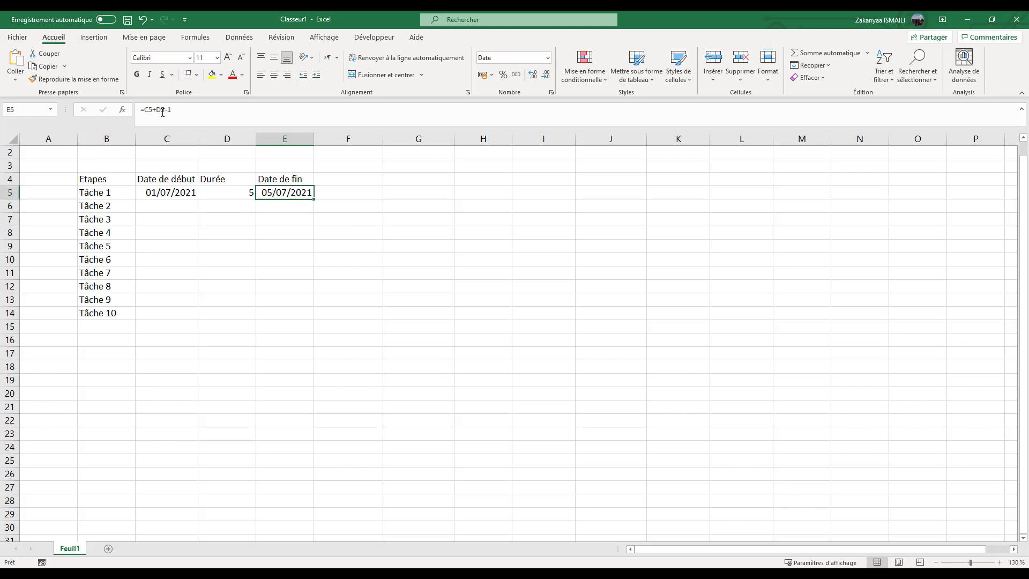
Replace the end date formula in E5 with =SERIE.JOUR.OUVRE(C5;D5) to count working days only.
key("Up")
type("=ser")
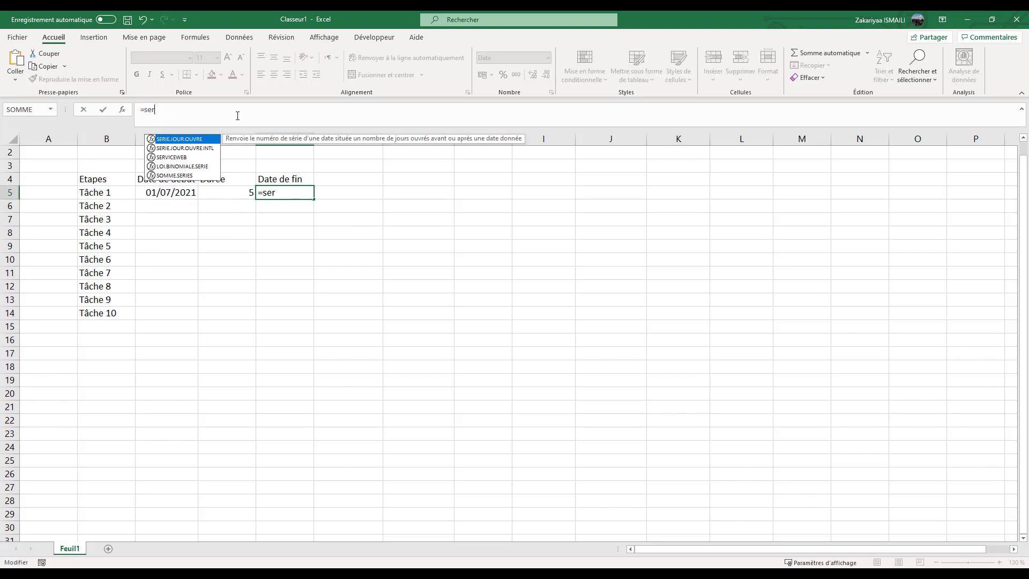
key("Tab")
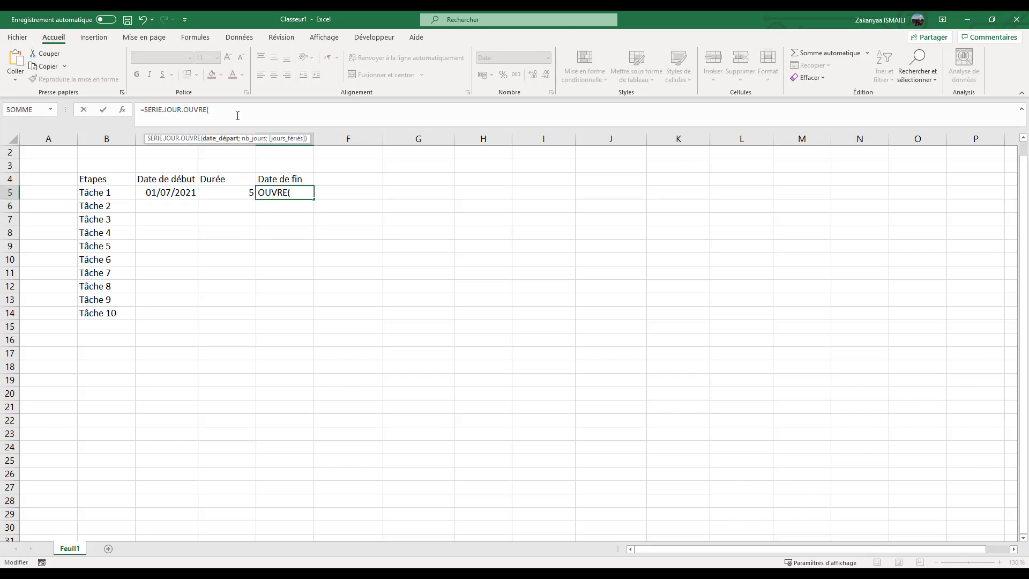
left_click(169, 193)
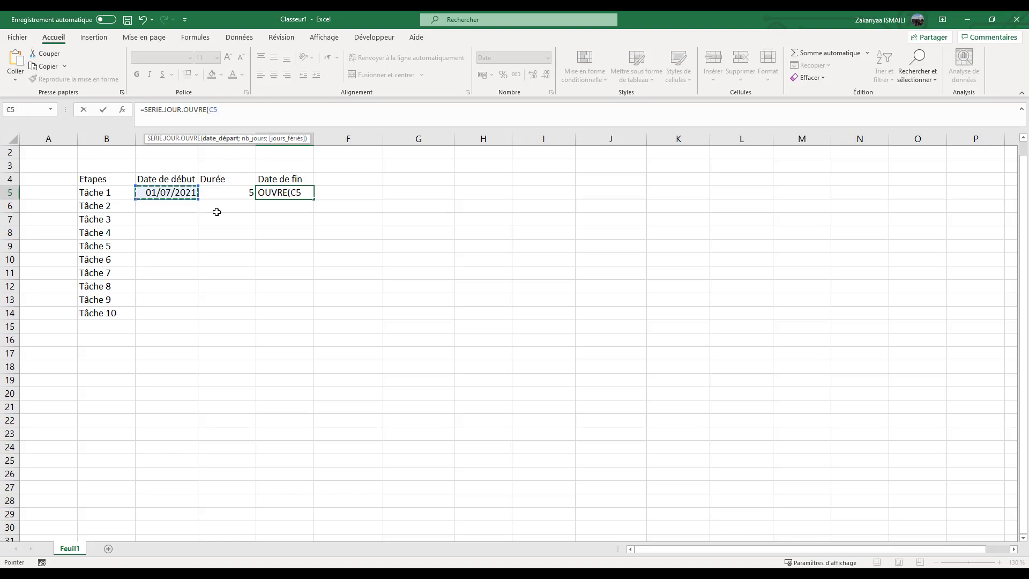
type(";")
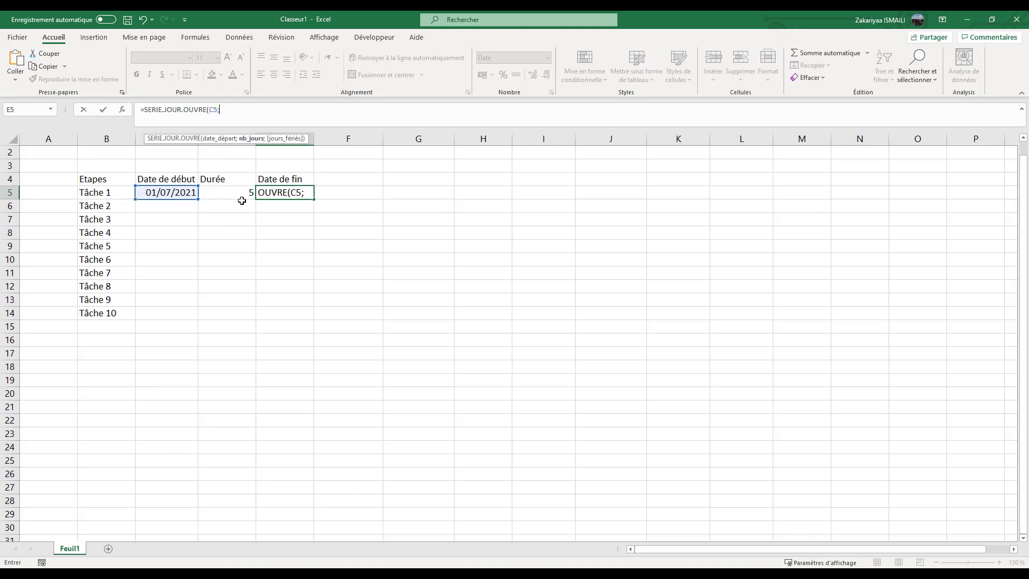
left_click(237, 194)
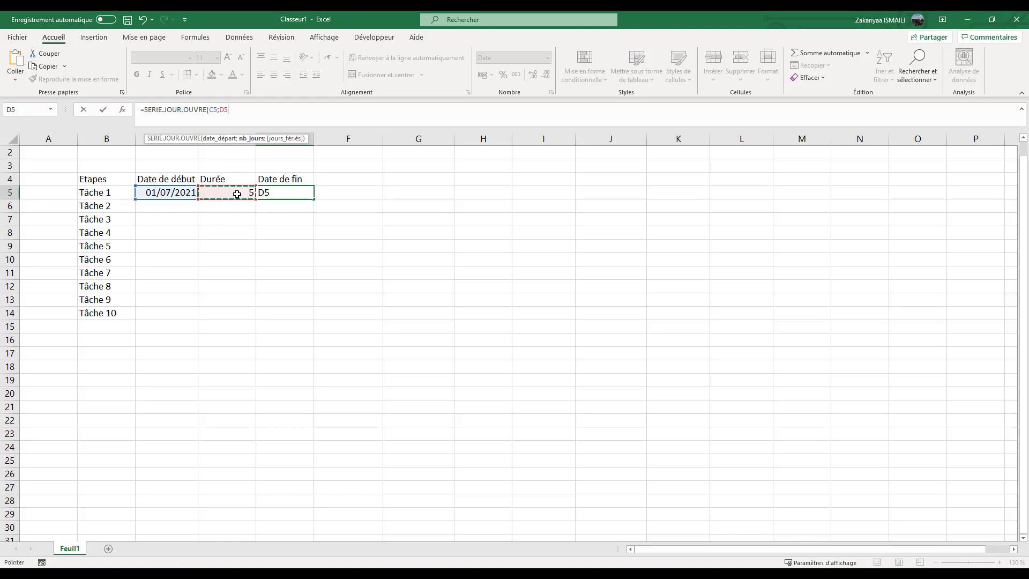
type(")")
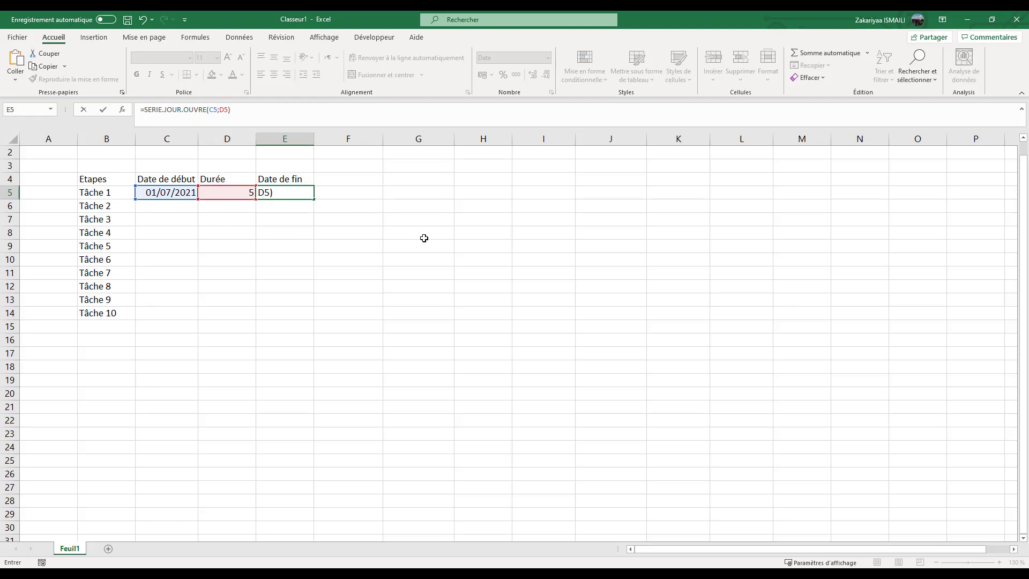
key("Return")
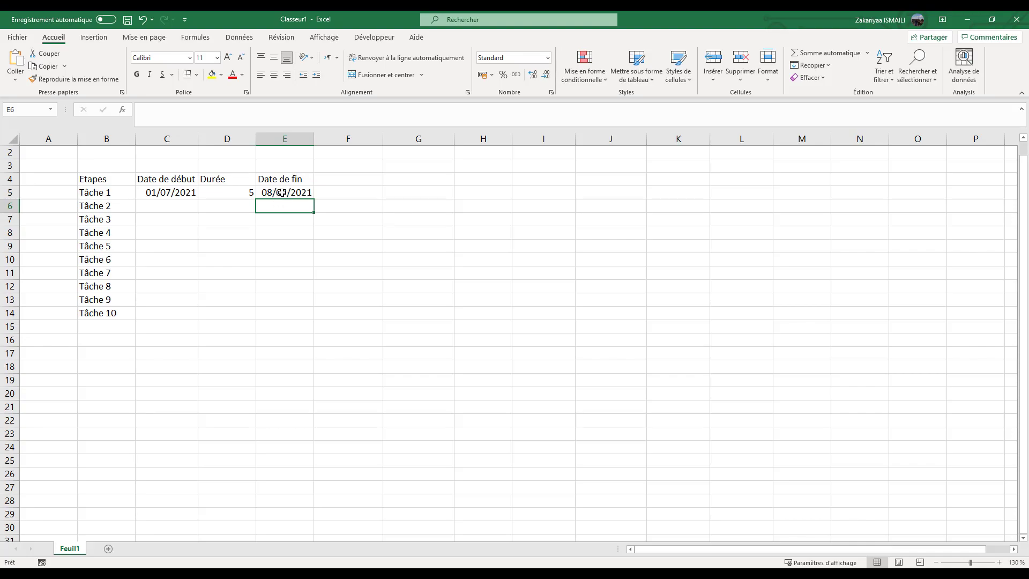
Check the new end date of Tâche 1 against July 2021 in the system calendar.
left_click(994, 573)
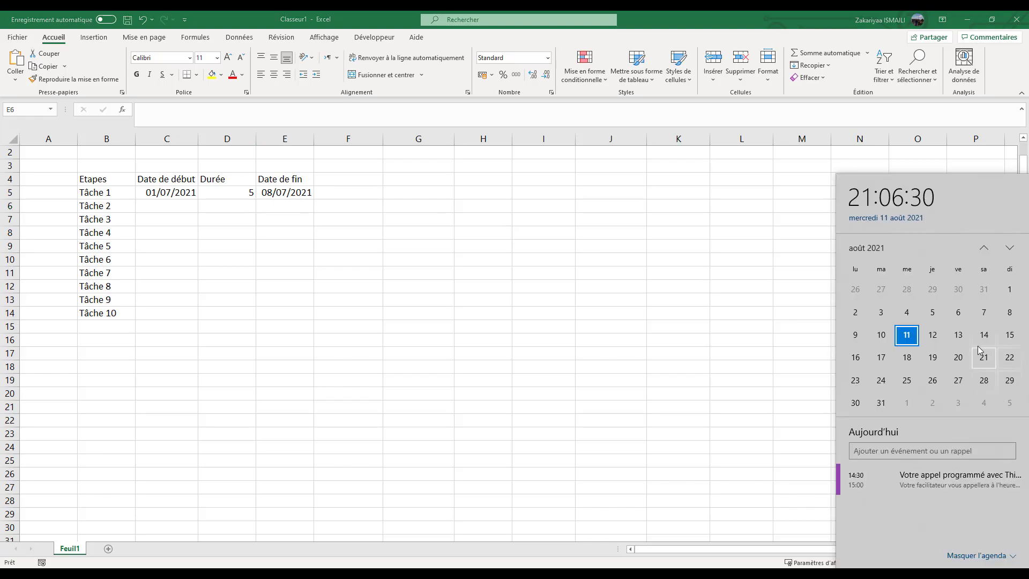
left_click(988, 255)
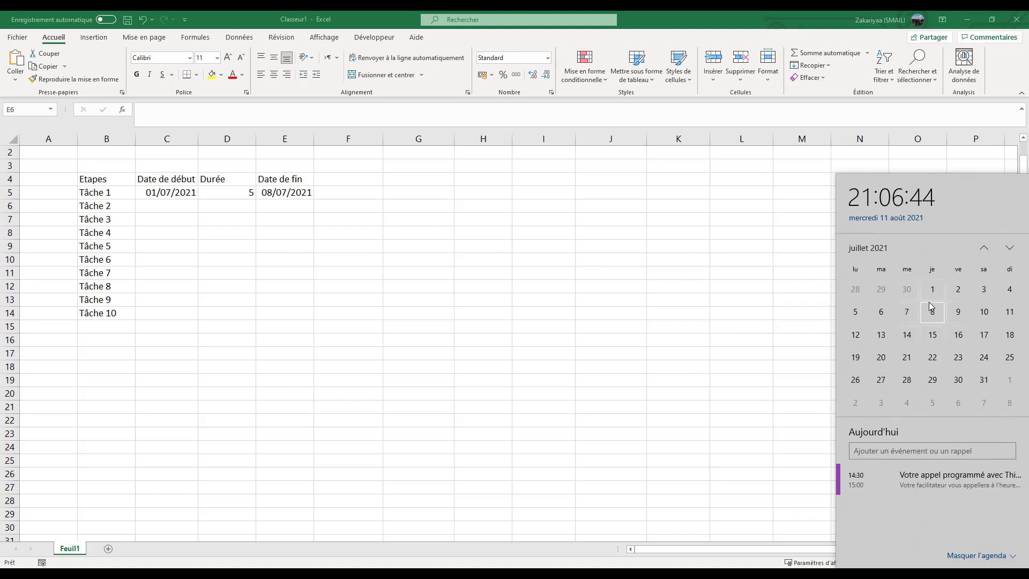
Change the end date formula in E5 to =SERIE.JOUR.OUVRE(C5;D5-1) so the start day counts as a working day.
left_click(391, 348)
left_click(295, 192)
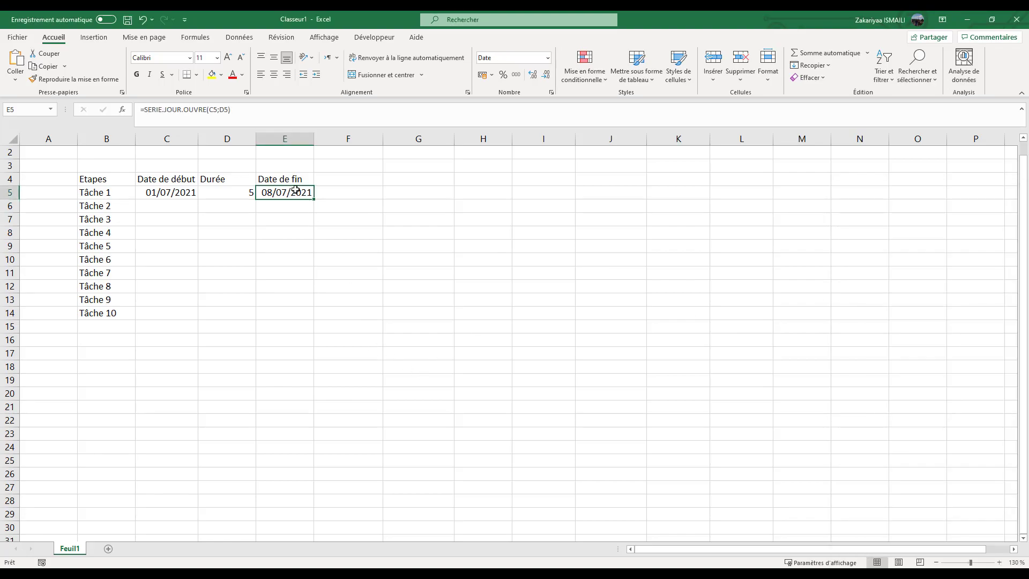
left_click(243, 111)
type("-1")
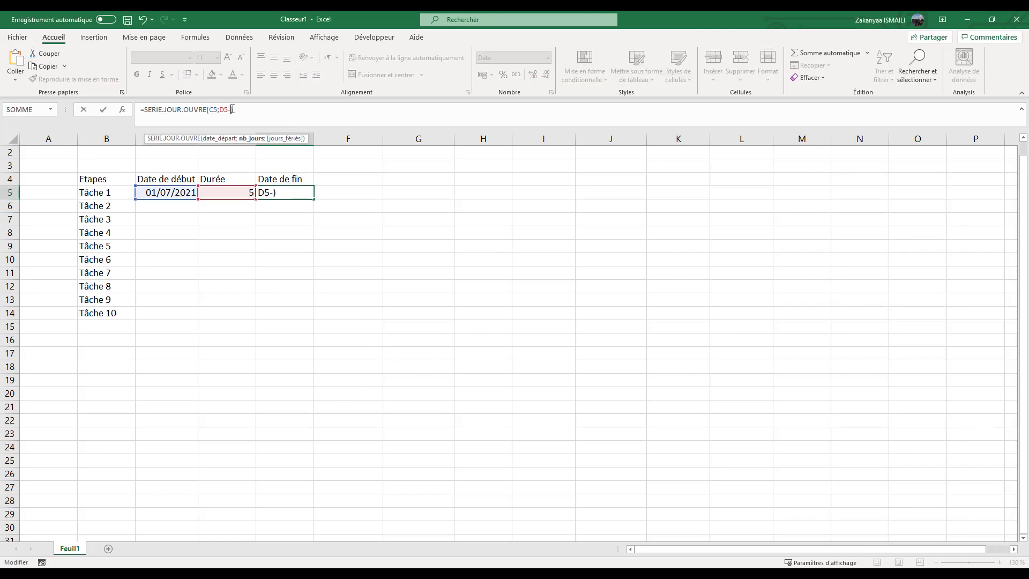
key("Return")
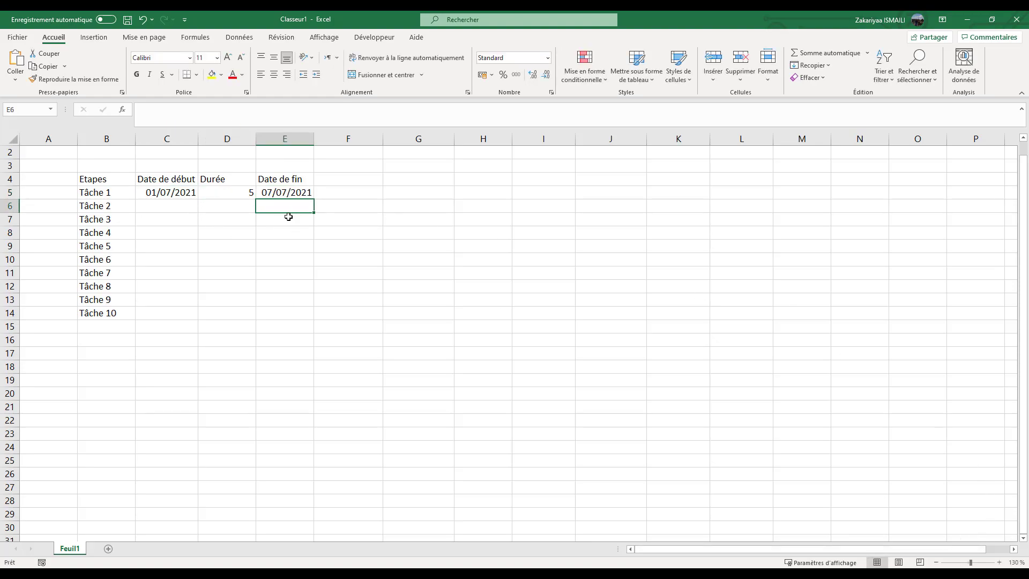
Set the start date of Tâche 2 in C6 to the day after Tâche 1 ends with the formula +E5+1.
left_click(157, 206)
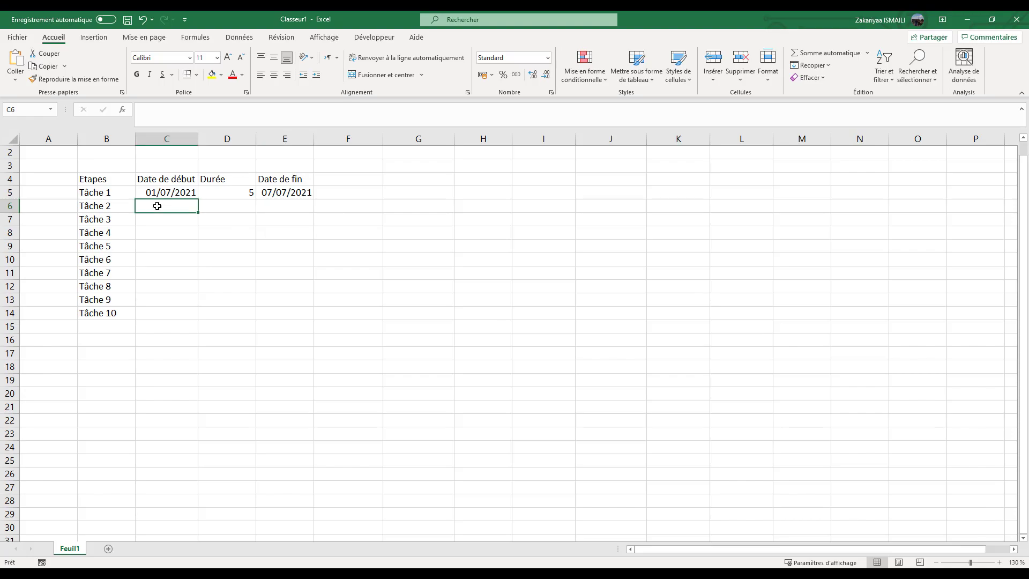
type("+")
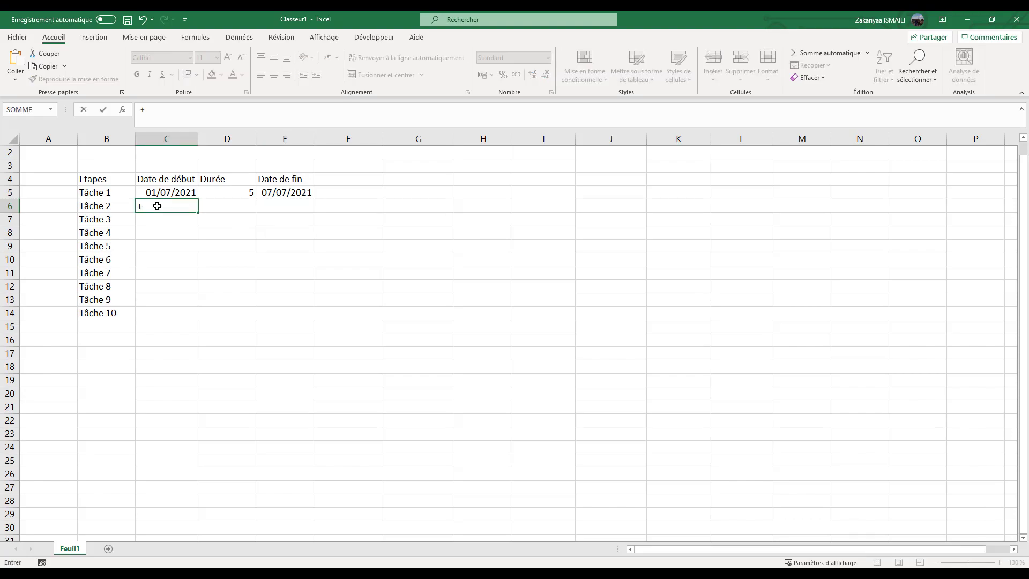
left_click(285, 194)
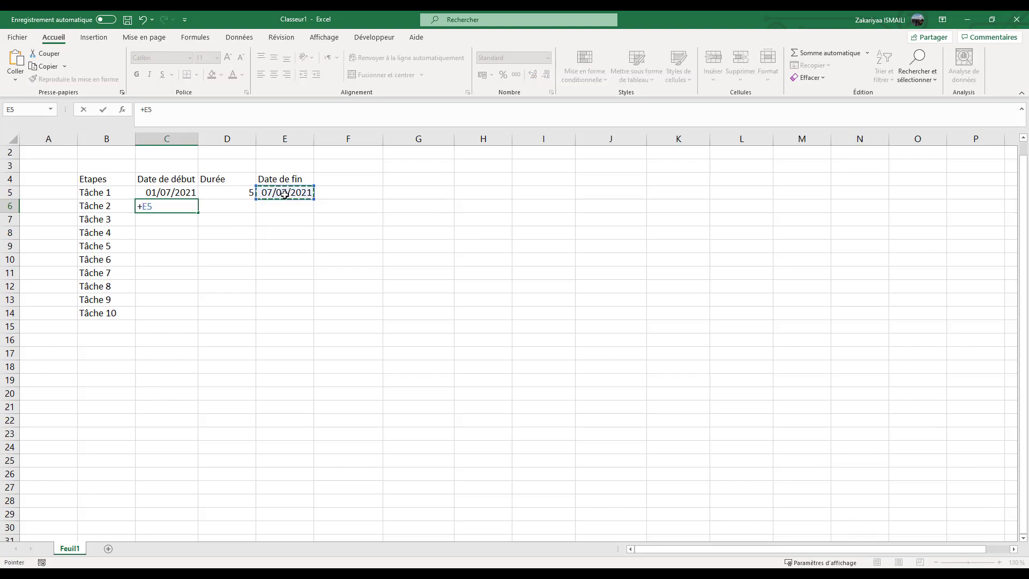
type("+1")
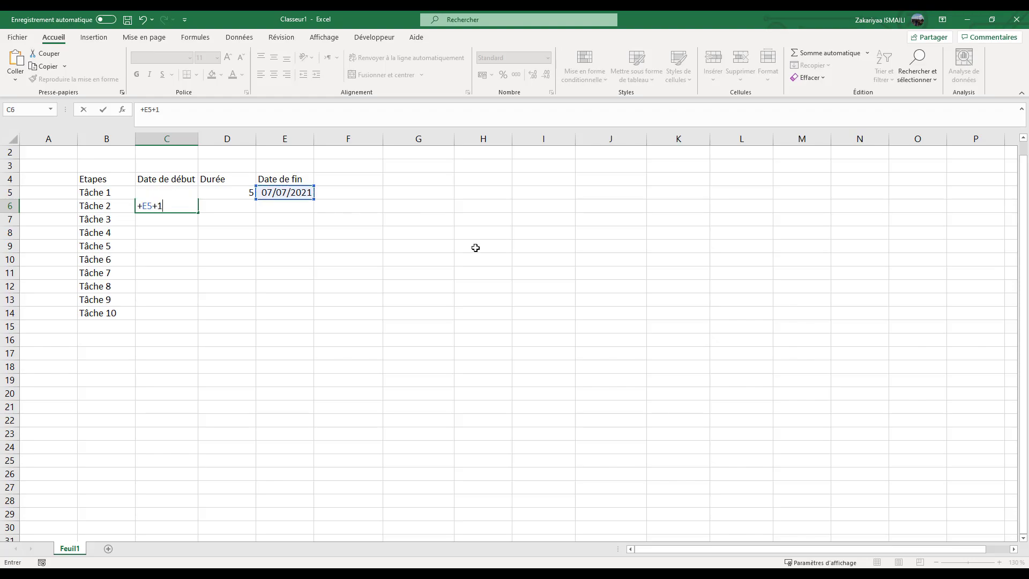
key("Return")
left_click(108, 208)
left_click(183, 209)
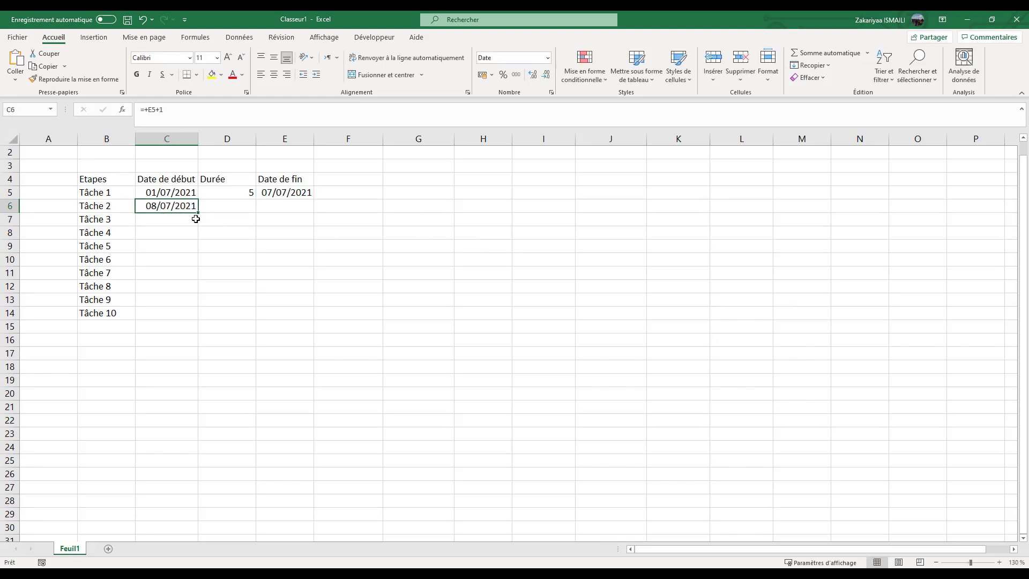
Enter the durations 5, 4, 4, 5, 1, 8, 3, 2 and 10 for Tâche 2 through Tâche 10 in D6:D14.
left_click(234, 205)
type("5")
key("Return")
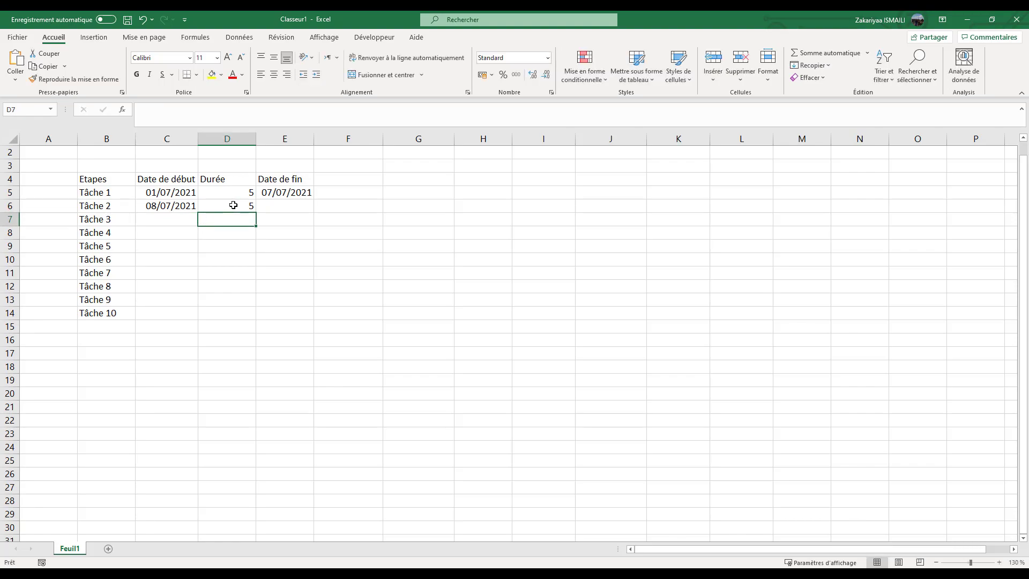
type("4")
key("Return")
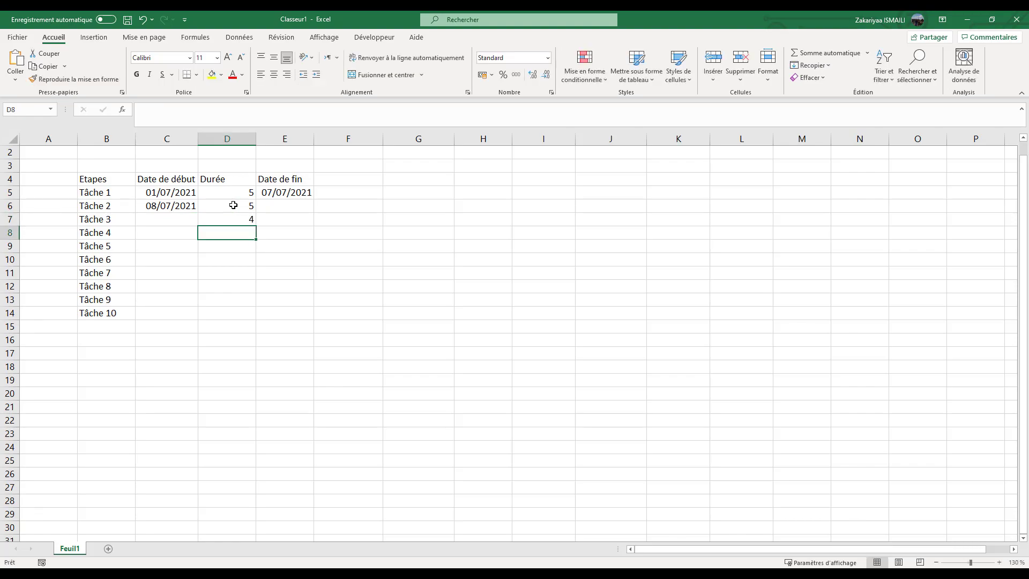
type("4")
key("Return")
type("5")
key("Return")
type("1")
key("Return")
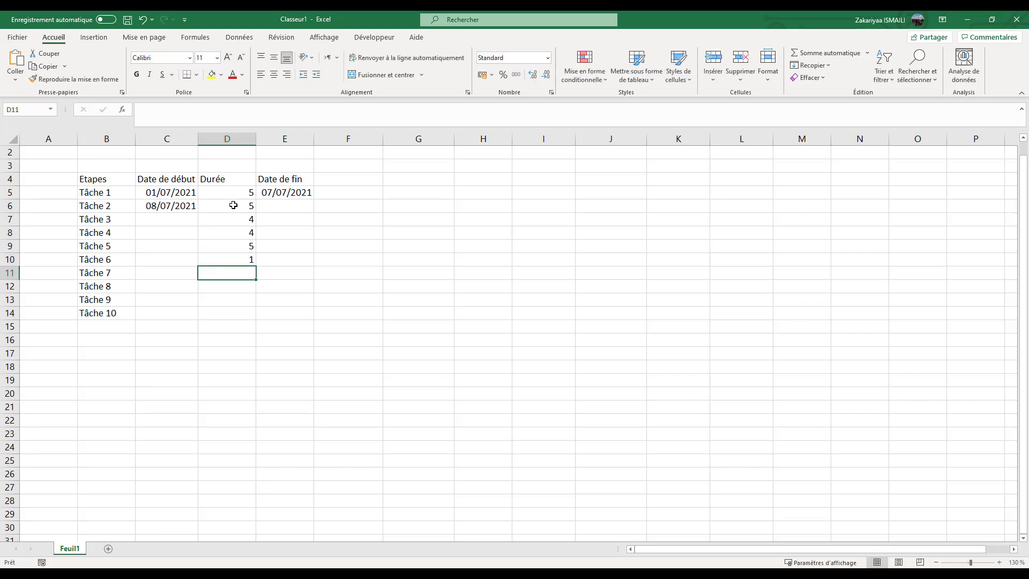
type("8")
key("Return")
type("3")
key("Return")
type("2")
key("Return")
type("1")
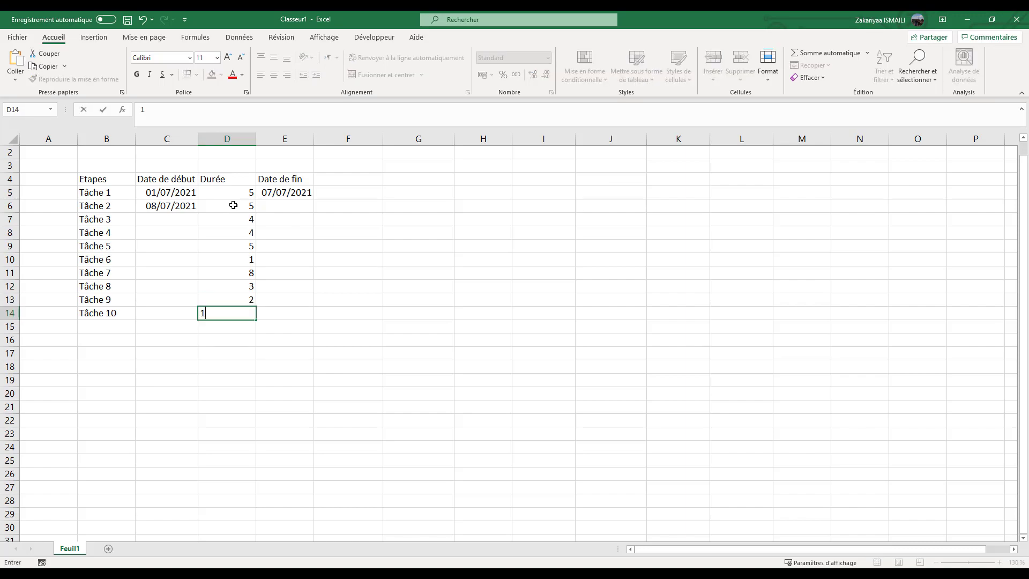
type("0")
key("Return")
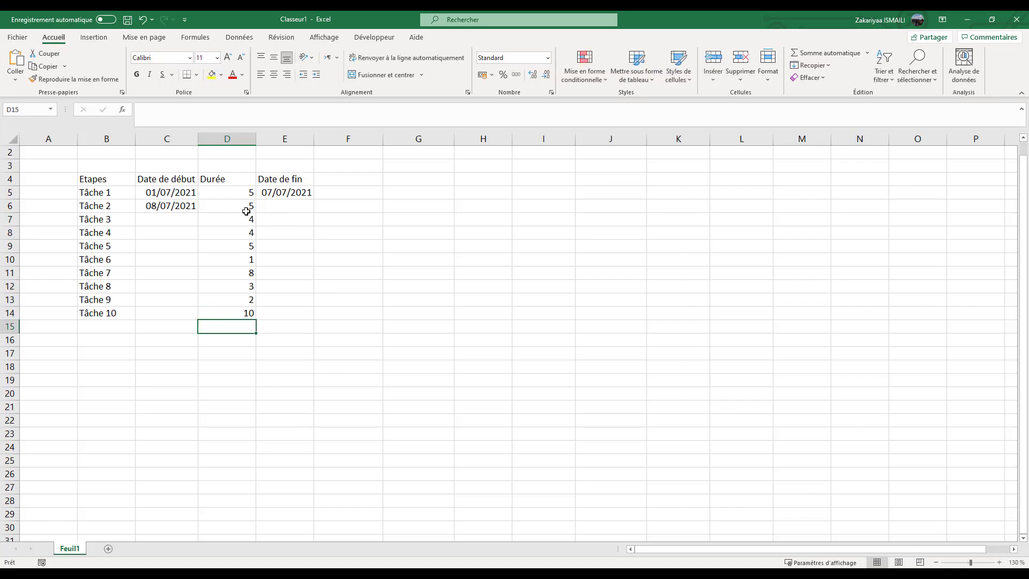
Copy the end date formula from E5 down to E14 and the start date formula from C6 down to C14.
left_click(288, 193)
left_click_drag(314, 199, 305, 316)
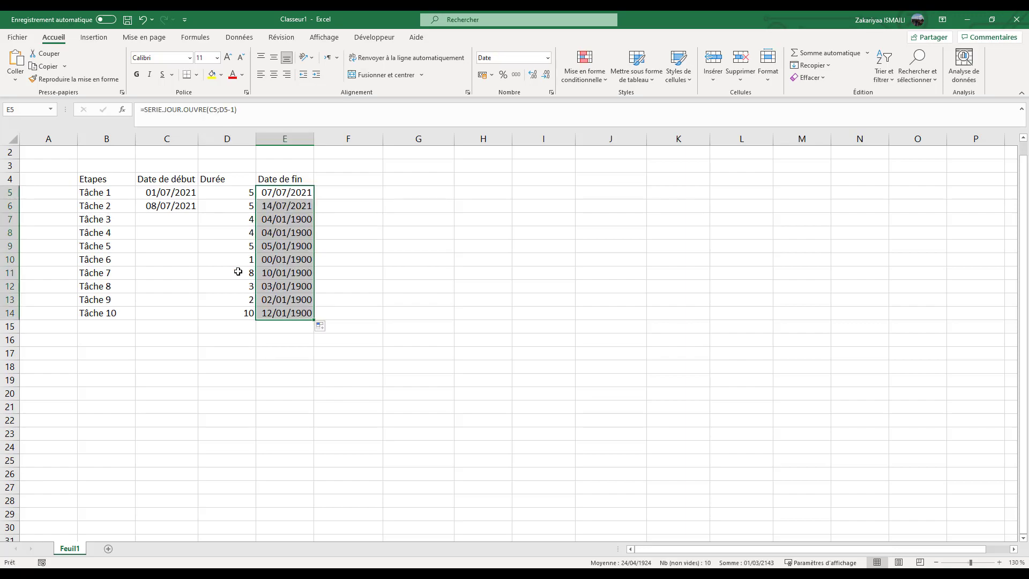
left_click(195, 209)
left_click_drag(198, 212, 196, 317)
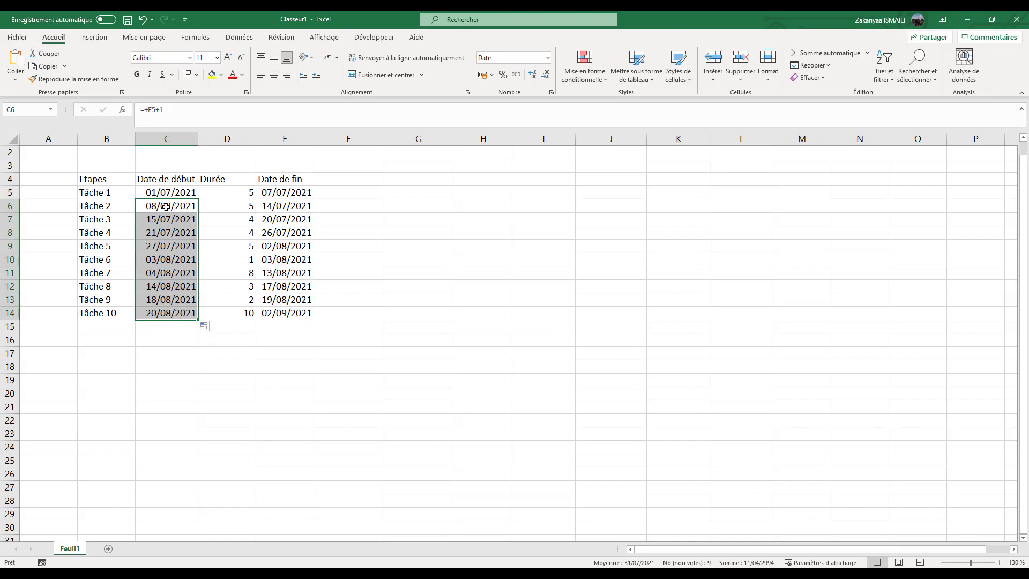
left_click(302, 209)
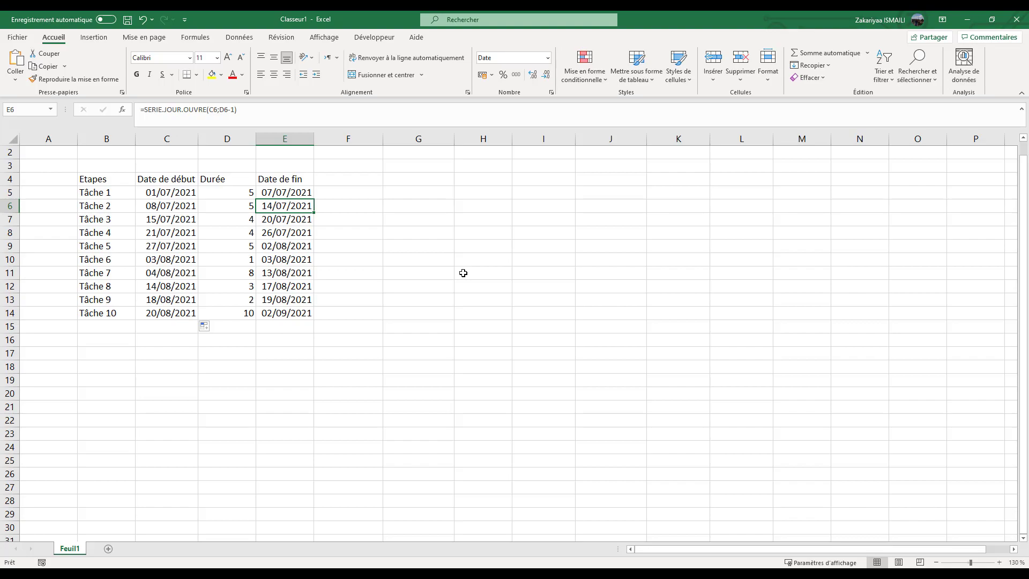
left_click(299, 193)
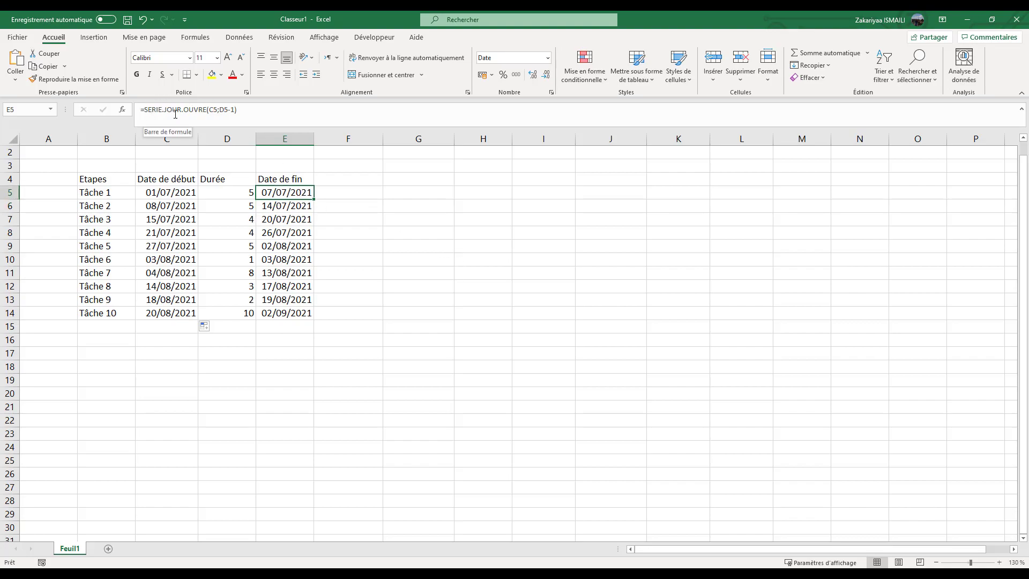
left_click(234, 110)
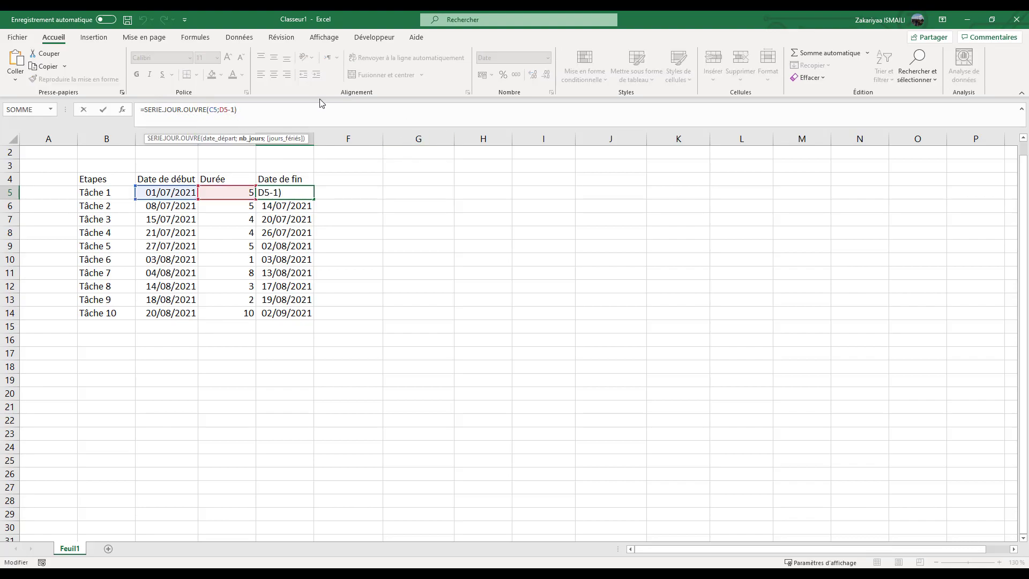
type(";")
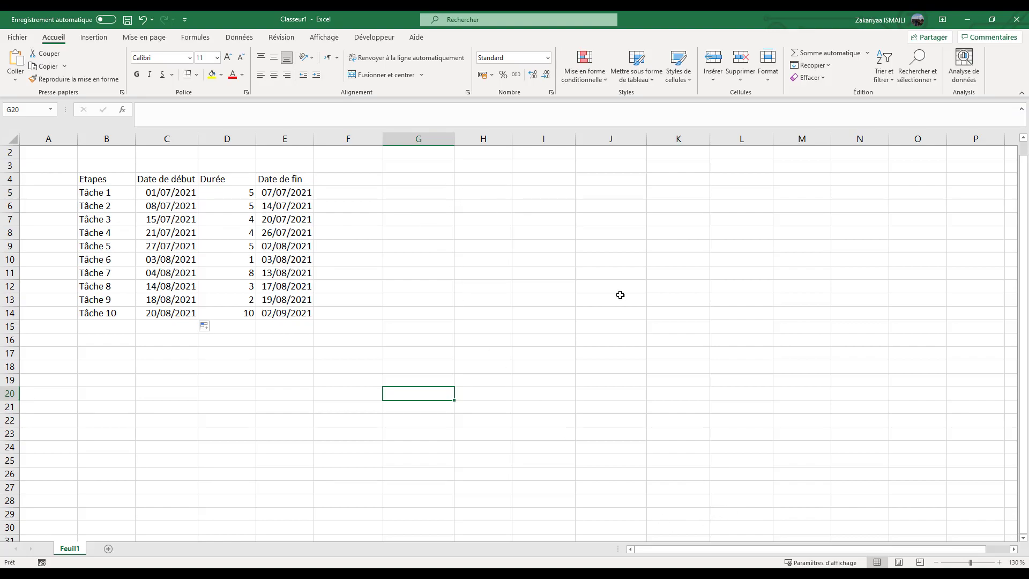
Add the heading "Jours fériés" in Q4, away from the task table.
scroll(709, 550, "right", 1)
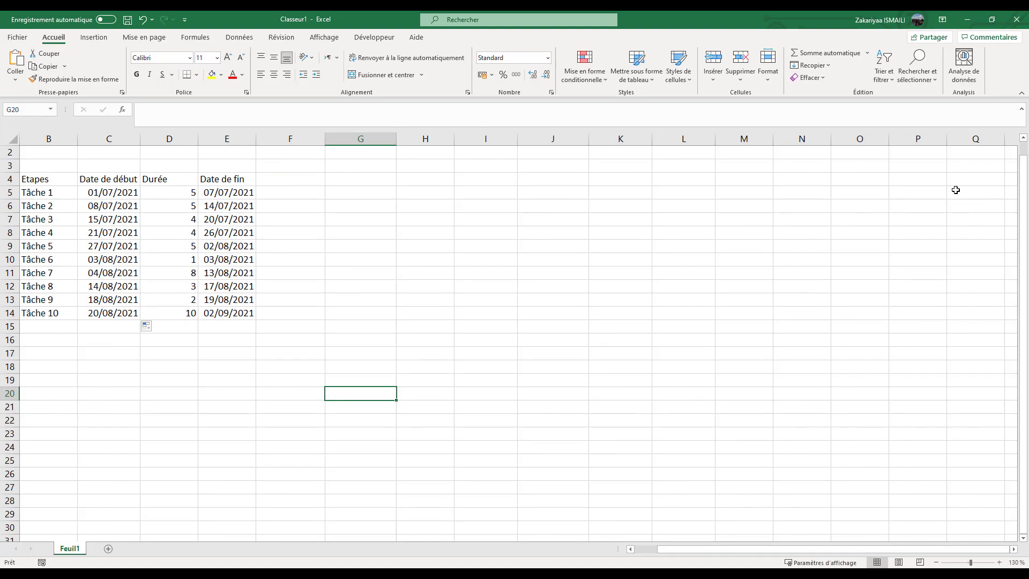
left_click(972, 183)
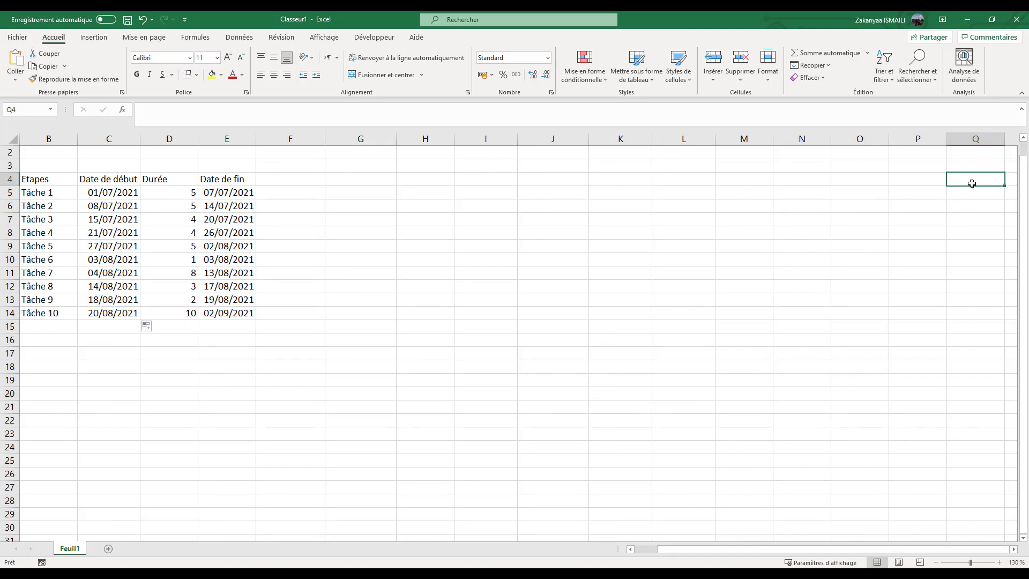
type("Jours")
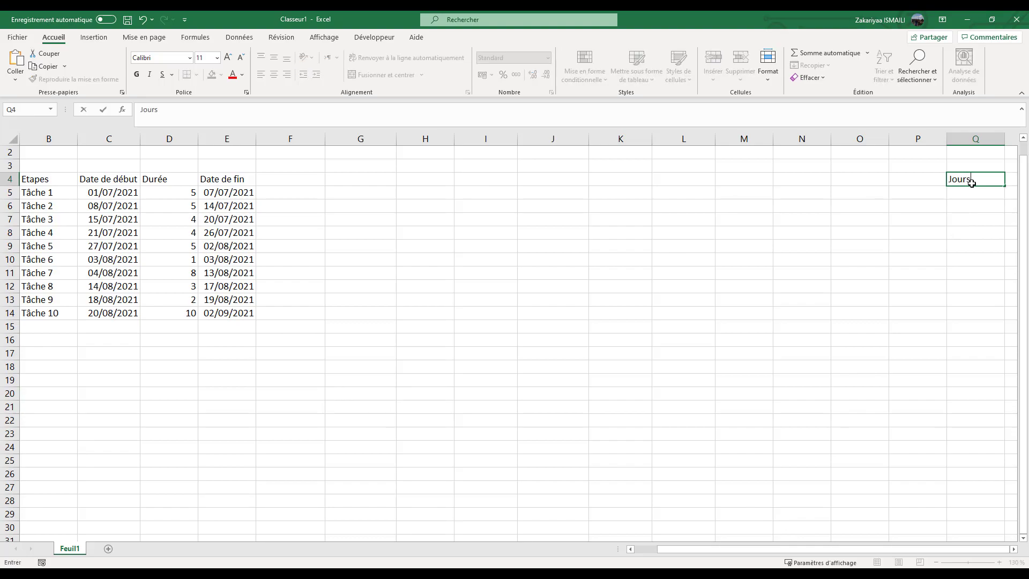
type(" feriés")
left_click(980, 180)
key("BackSpace")
type("é")
key("Return")
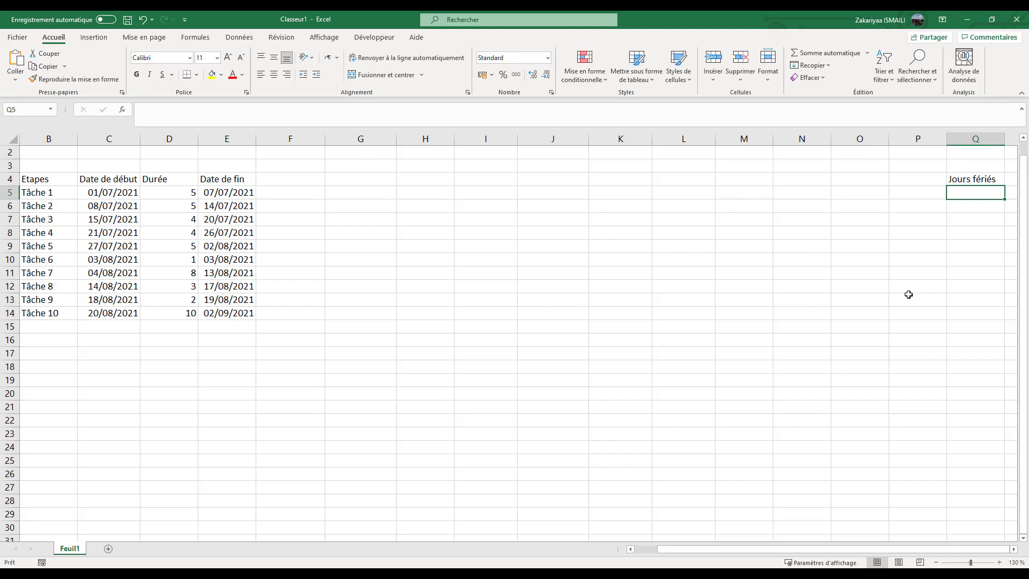
List the public holidays 01/01/2022 and 14/07/2021 in Q5 and Q6 under the Jours fériés heading.
type("01/0")
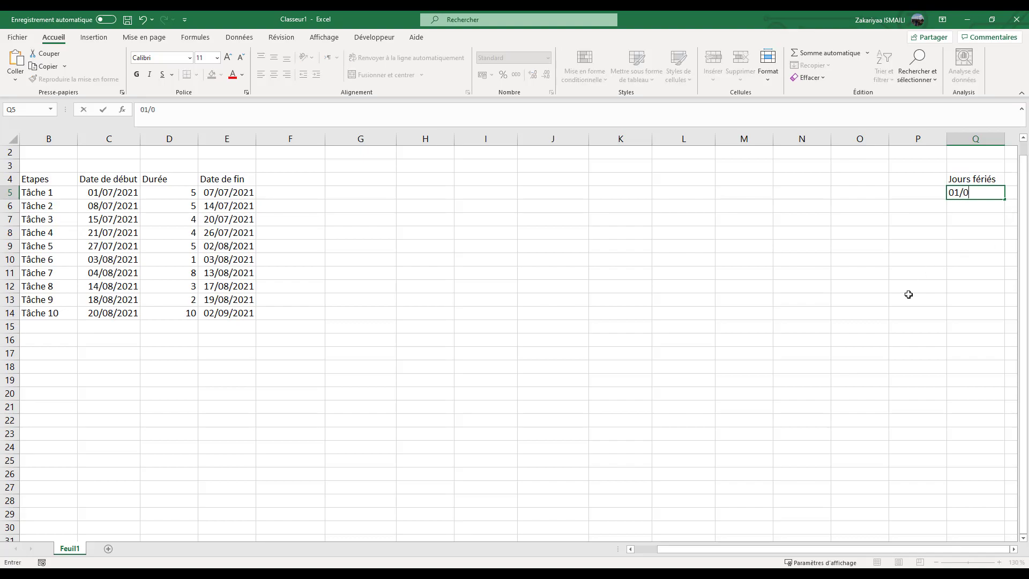
type("1/20212")
key("Return")
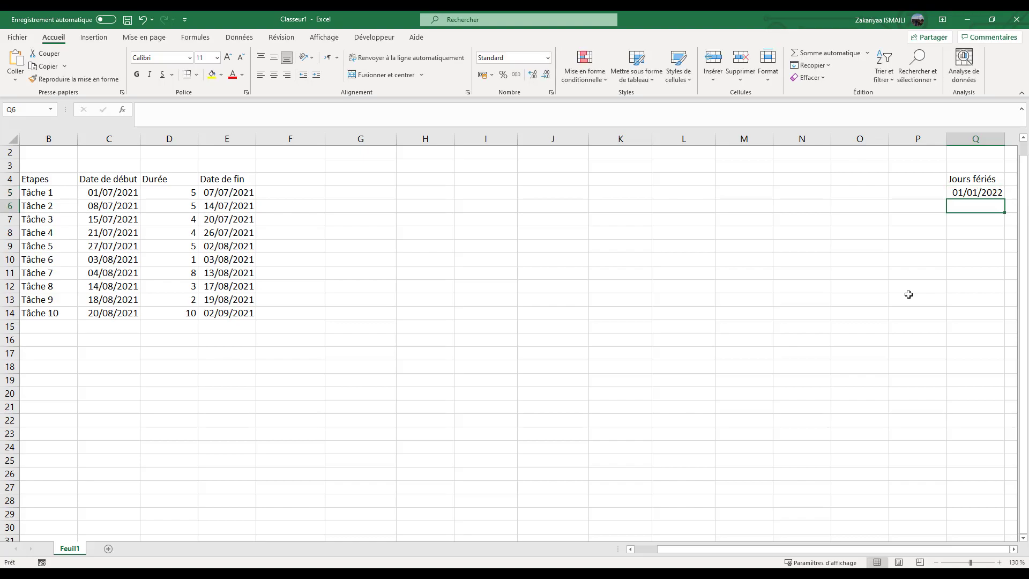
type("14/0")
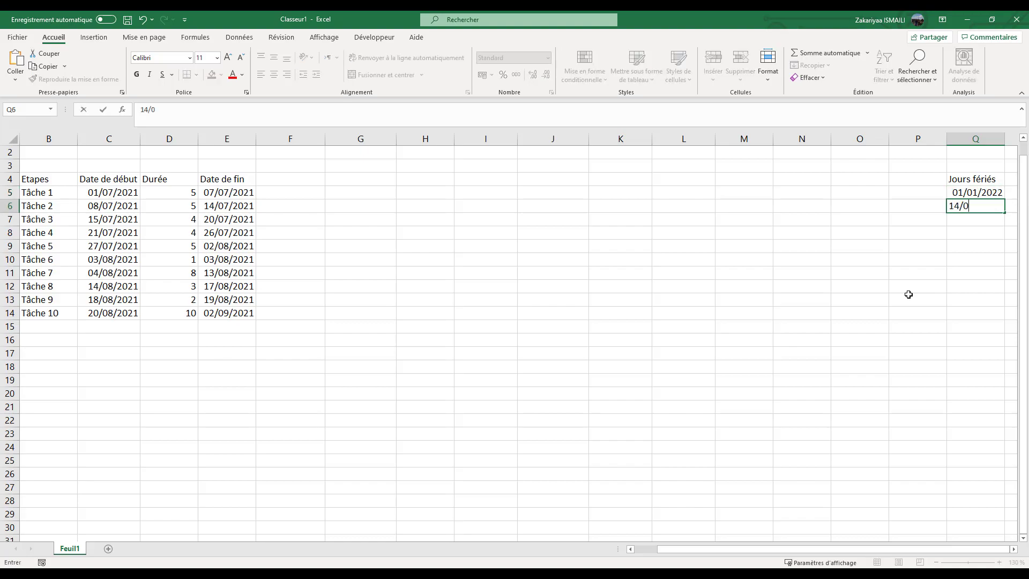
type("7/2021")
key("Return")
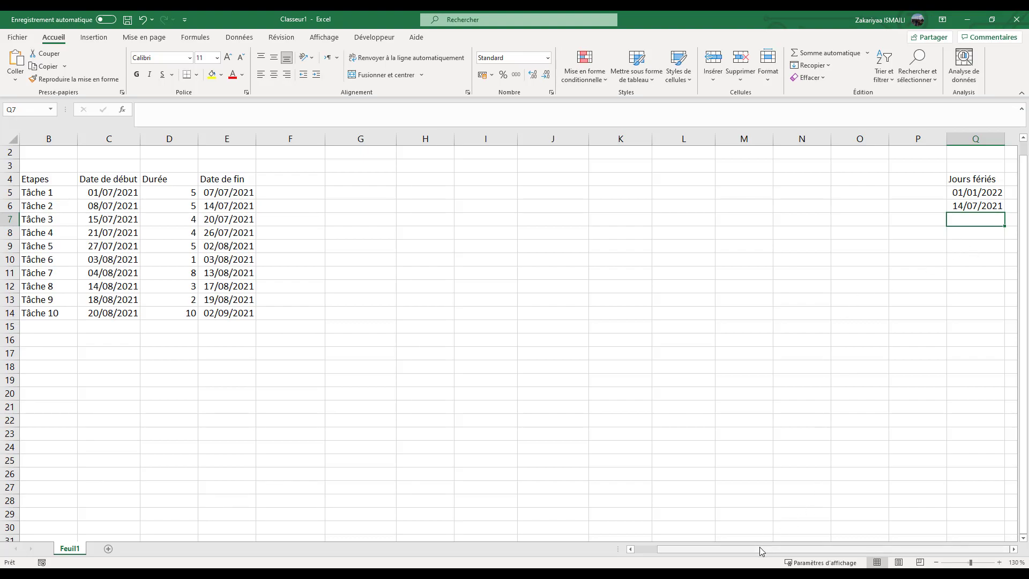
Add the holiday range as an absolute reference to the E5 end date formula, making it =SERIE.JOUR.OUVRE(C5;D5-1;$Q$5:$Q$6).
left_click_drag(760, 547, 724, 547)
left_click(292, 192)
left_click(234, 110)
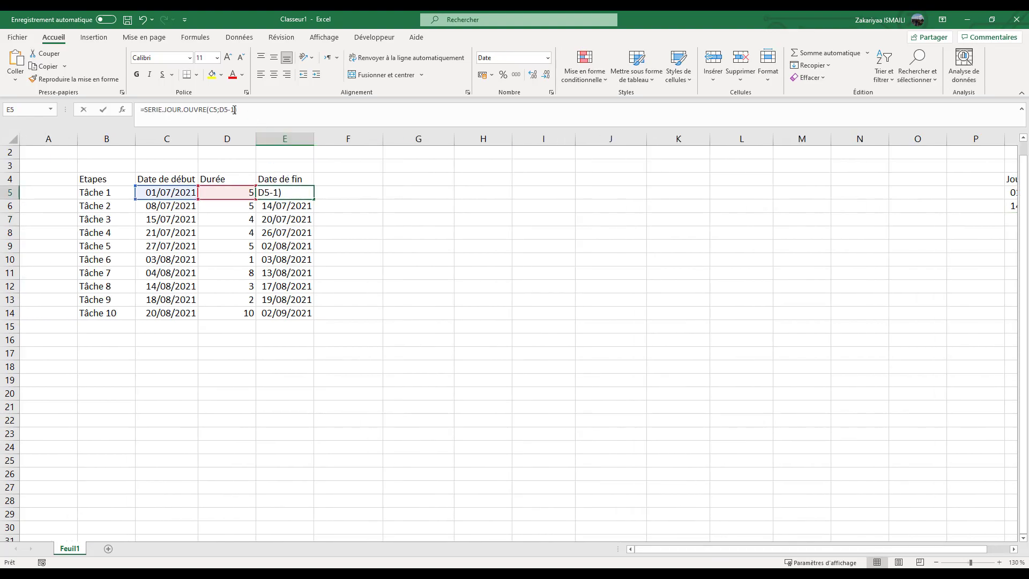
type(";")
scroll(979, 206, "right", 1)
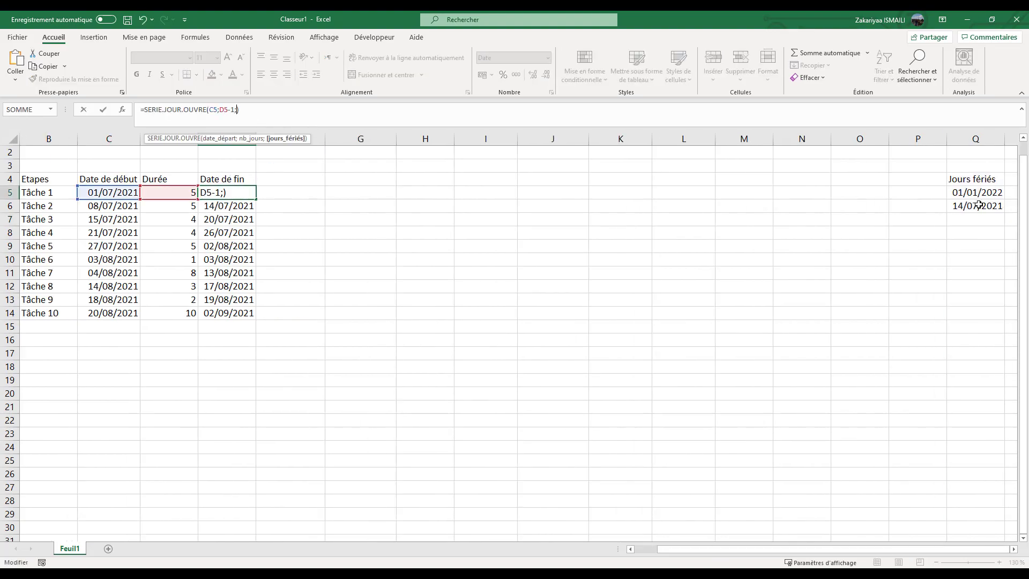
left_click(975, 193)
left_click_drag(975, 192, 977, 210)
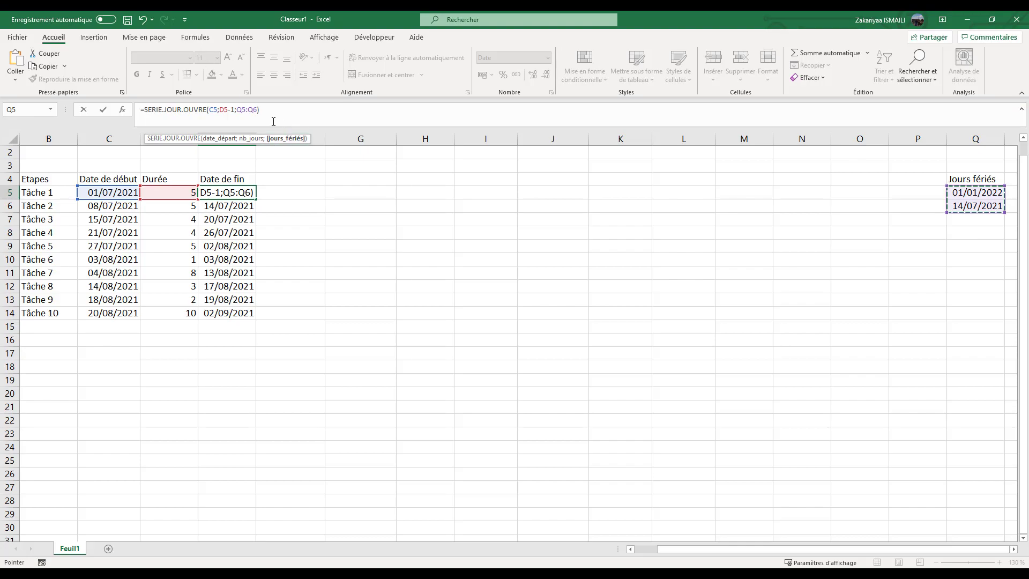
key("F4")
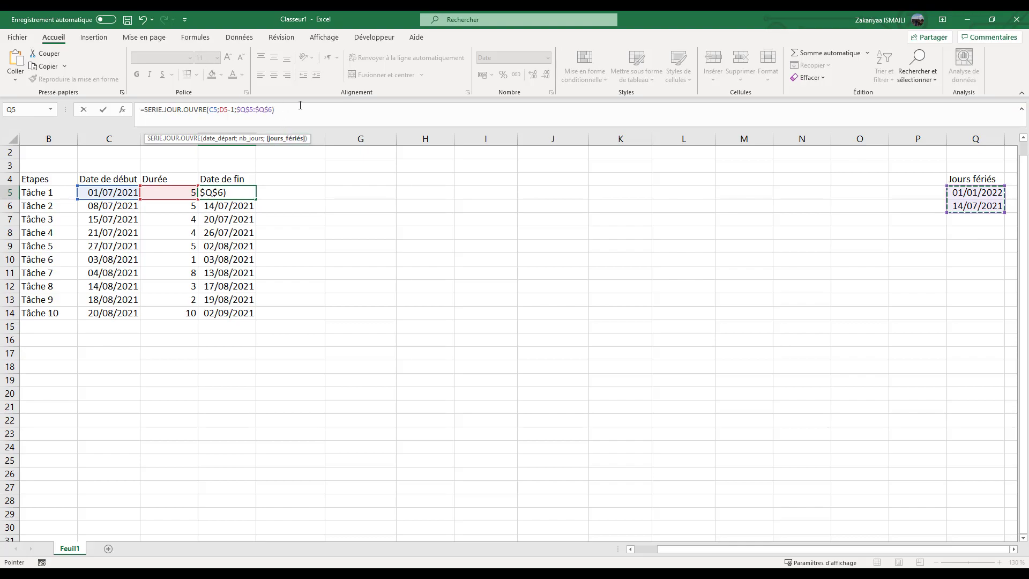
key("Return")
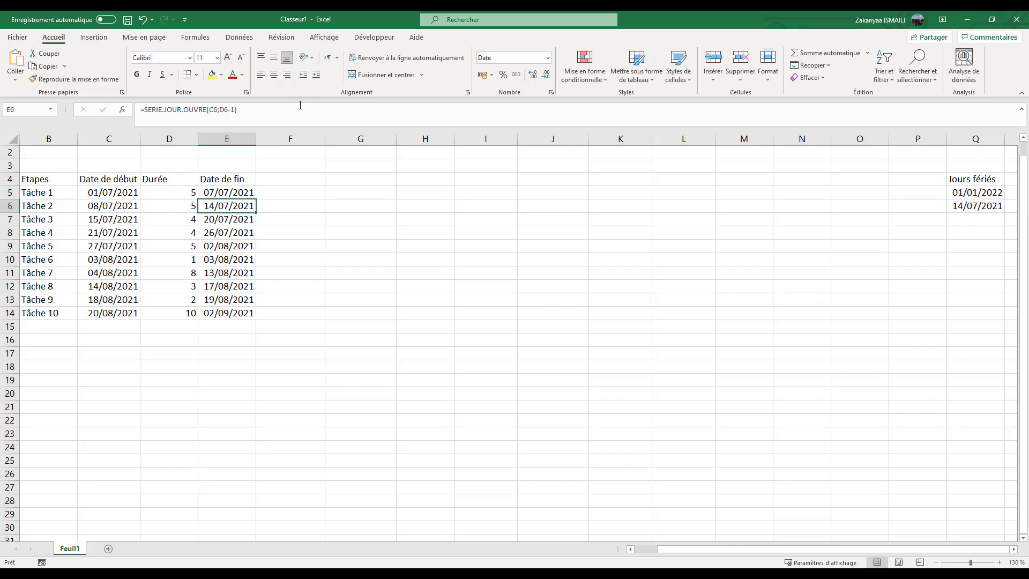
Copy the holiday-aware end date formula from E5 down to E14 for all tasks.
left_click(246, 194)
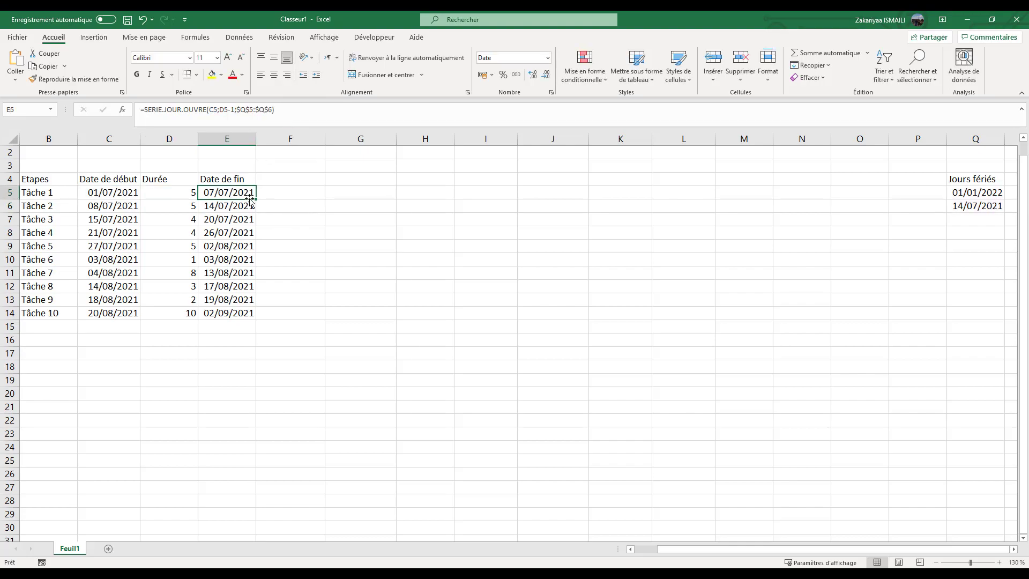
left_click_drag(257, 200, 241, 311)
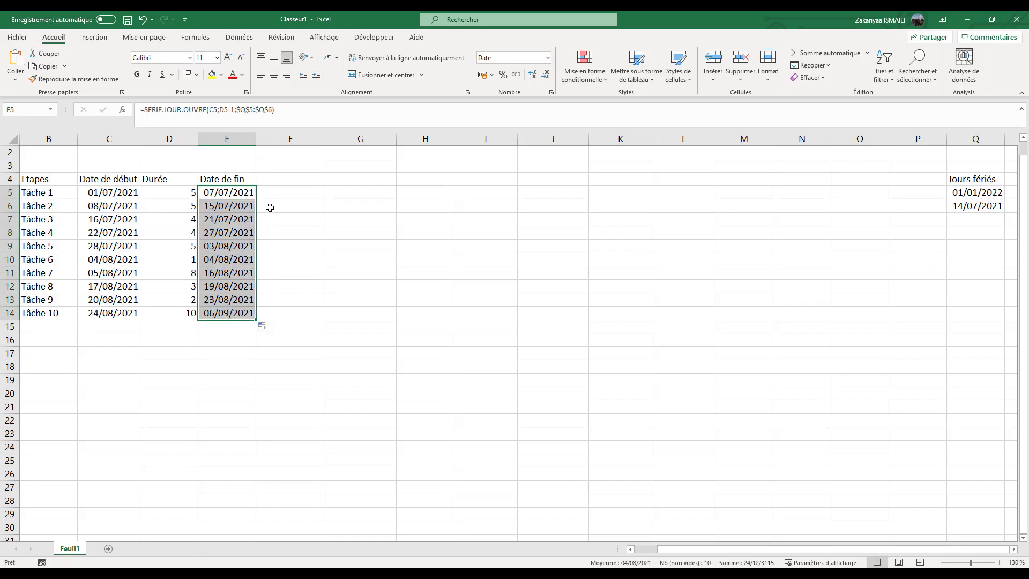
left_click(113, 209)
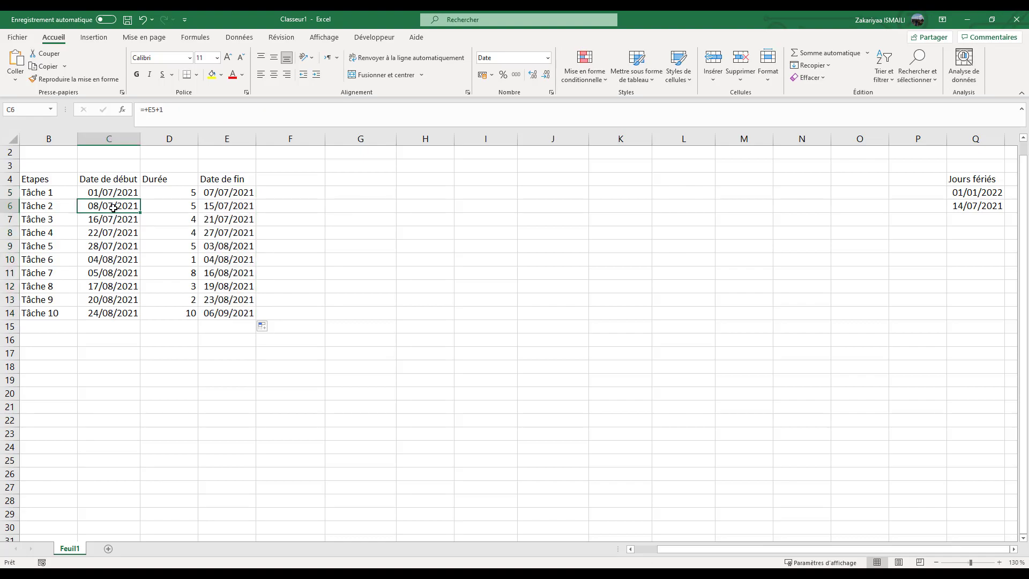
Replace the Tâche 2 start date formula in C6 with =SERIE.JOUR.OUVRE(E5;1;$Q$5:$Q$6).
left_click(242, 196)
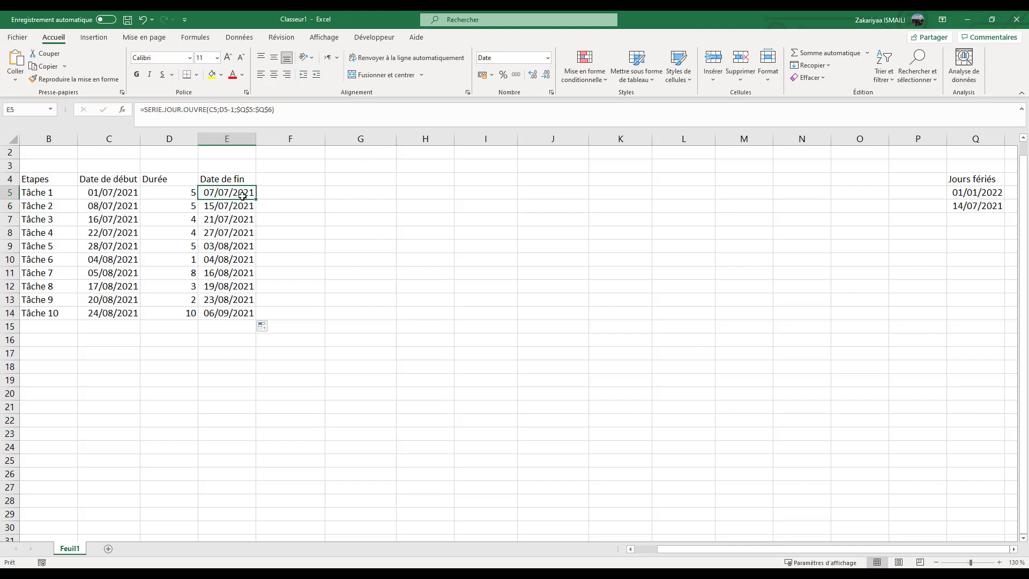
left_click(119, 208)
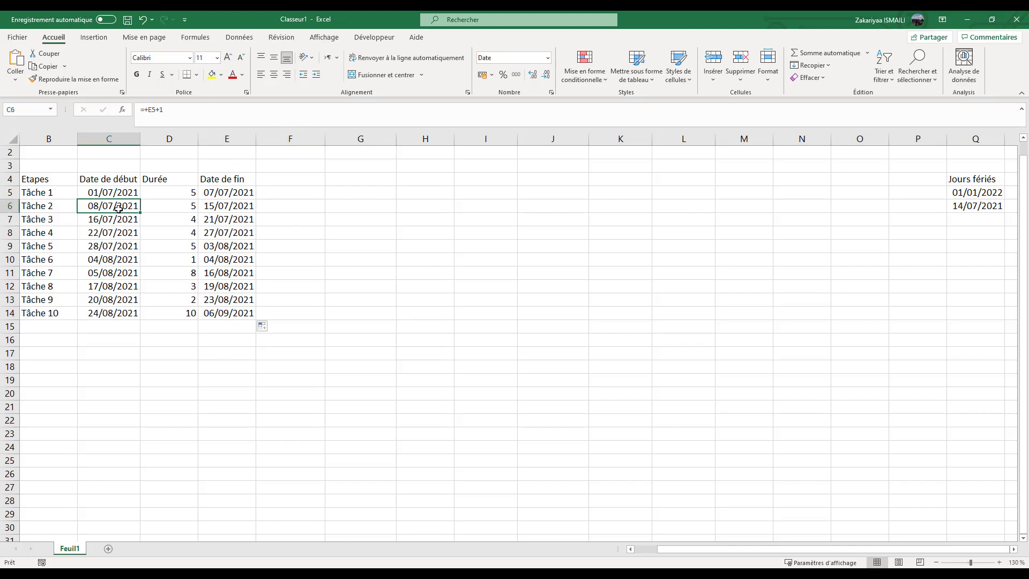
type("=ser")
key("Tab")
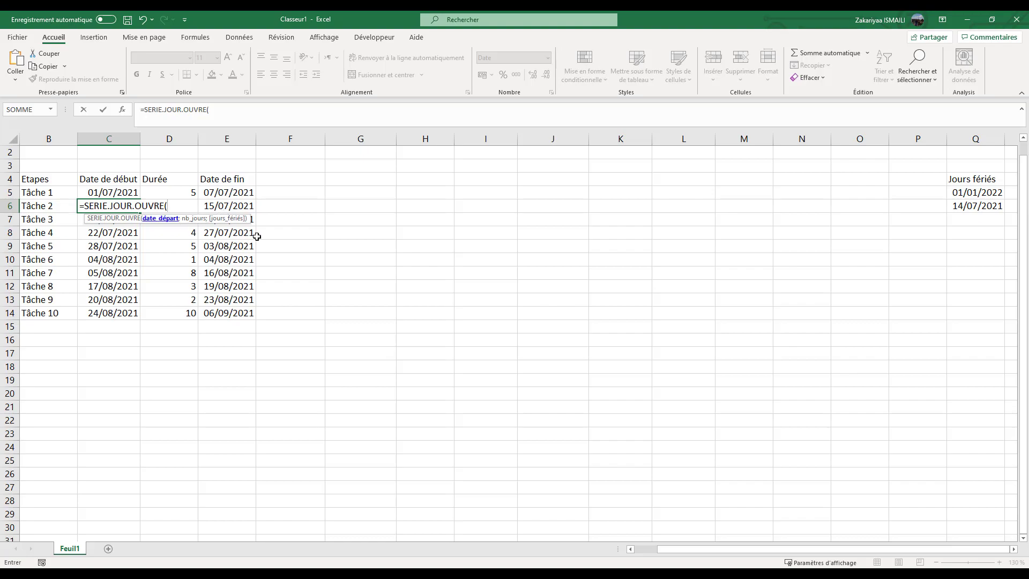
left_click(237, 193)
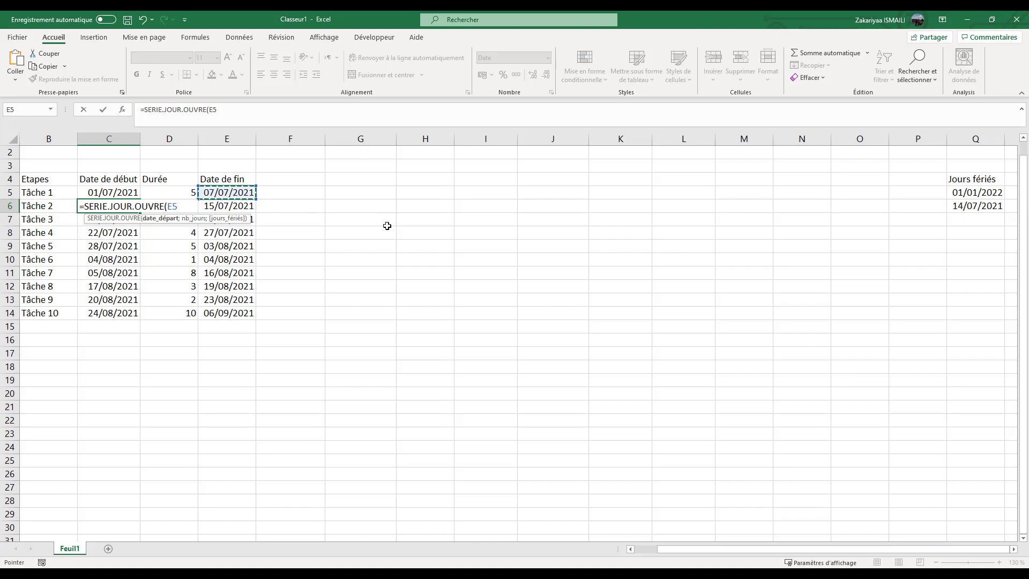
type(";")
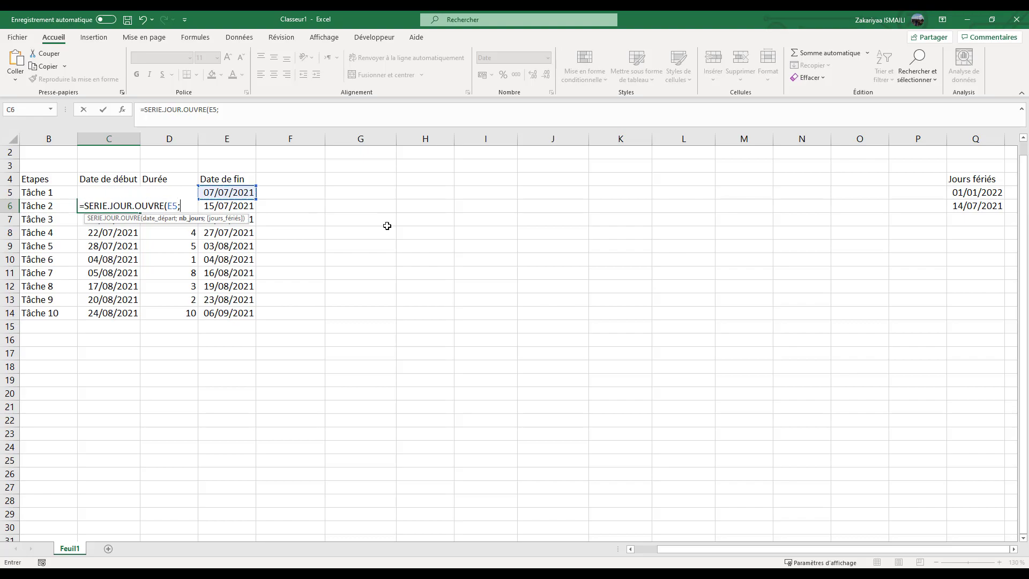
type("1;")
left_click_drag(972, 193, 974, 210)
key("F4")
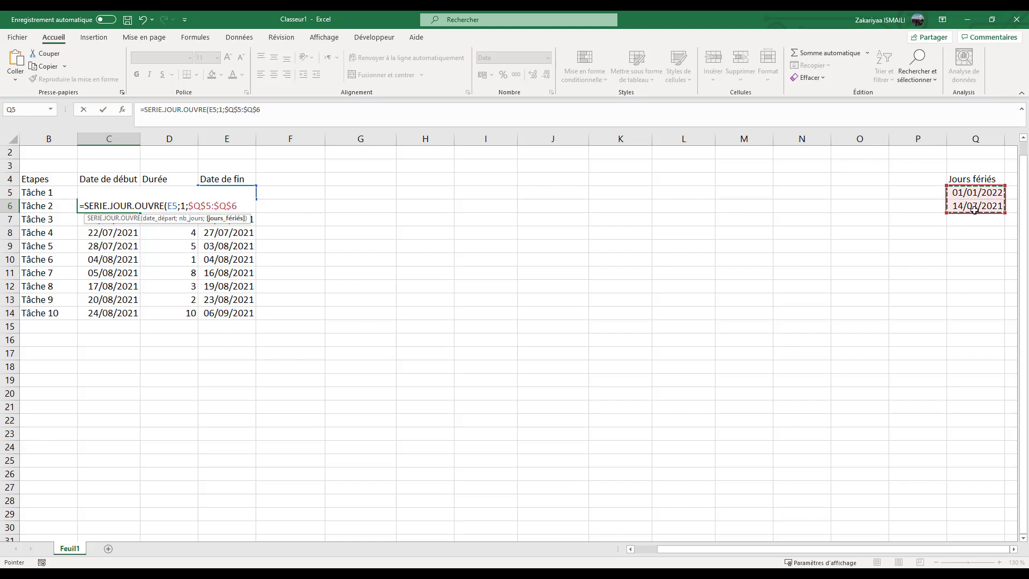
key("Return")
Copy the working-day start date formula from C6 down to C14.
left_click(132, 210)
left_click_drag(134, 211, 111, 330)
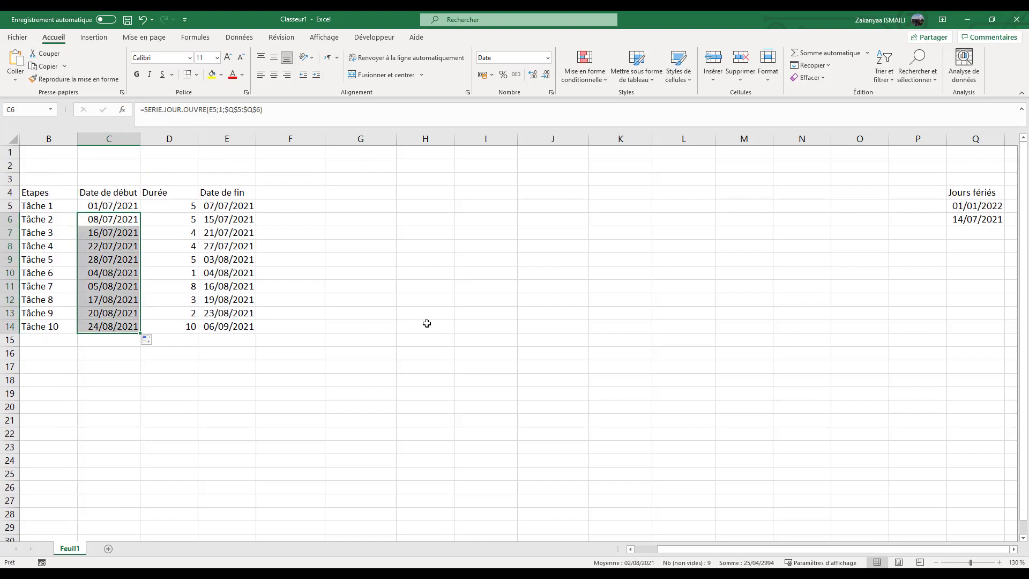
left_click(398, 315)
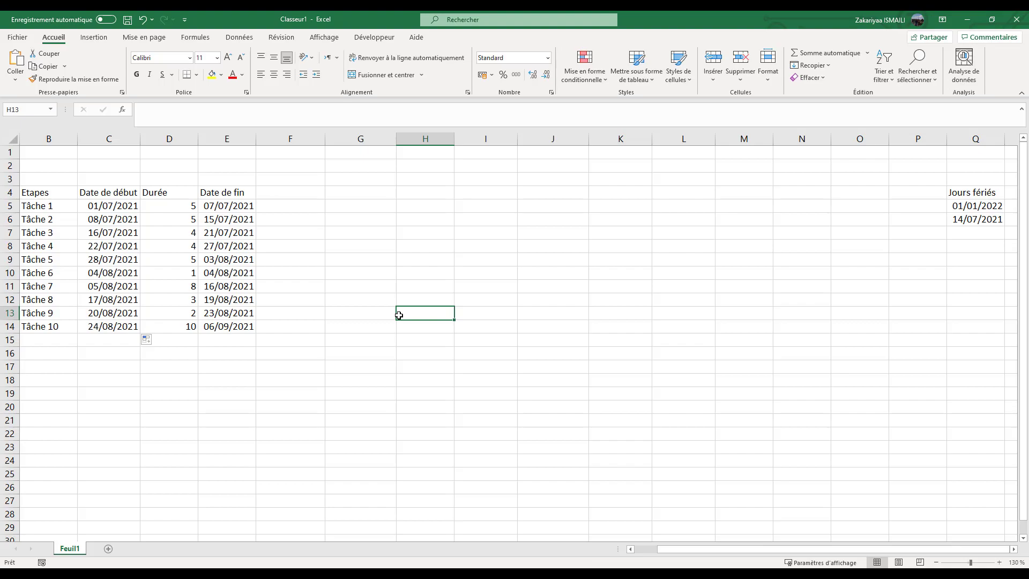
Format the end dates in E5:E14 as long dates (Date longue).
left_click_drag(677, 551, 653, 551)
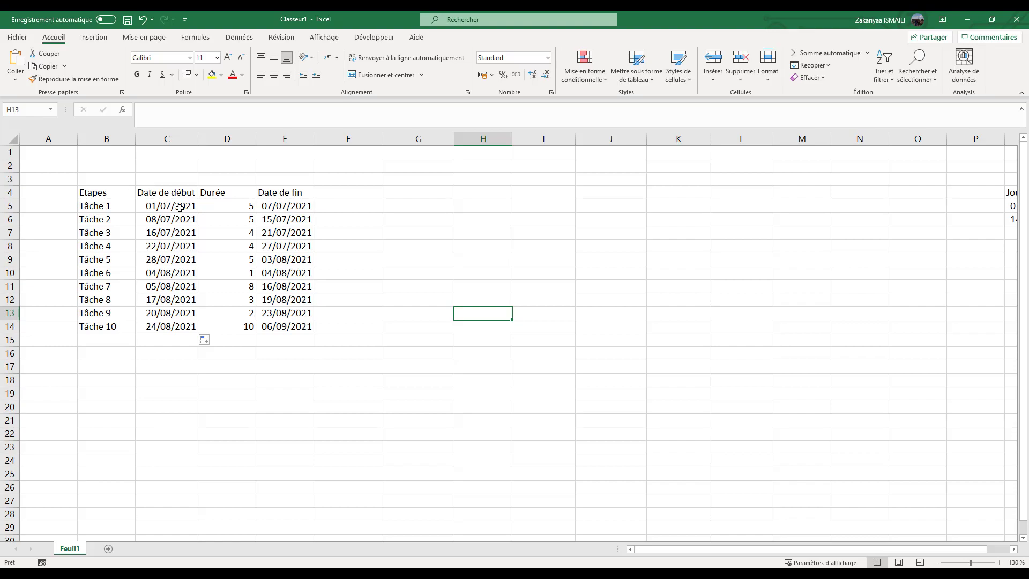
left_click(300, 207)
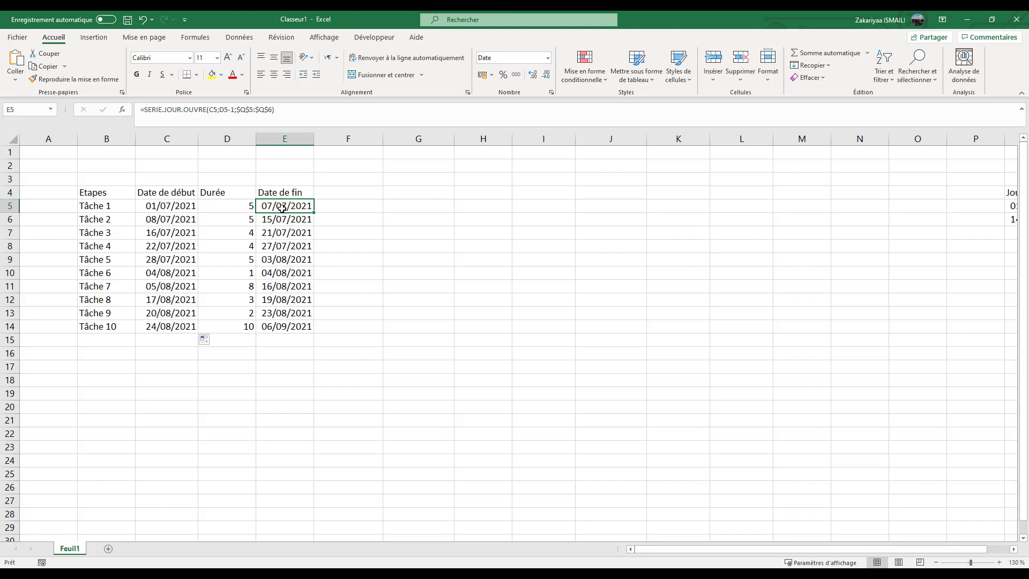
left_click_drag(282, 207, 279, 325)
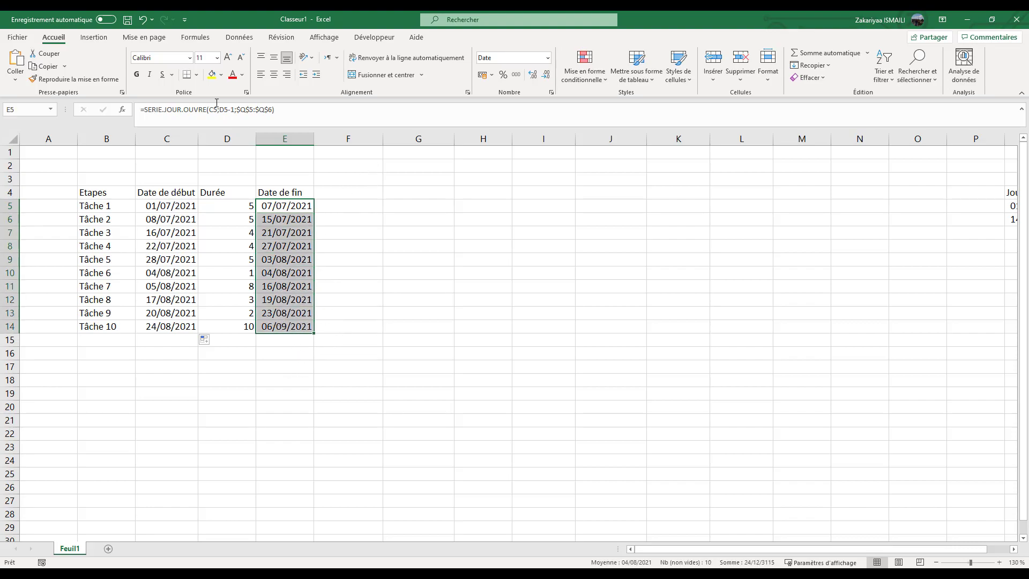
left_click(547, 59)
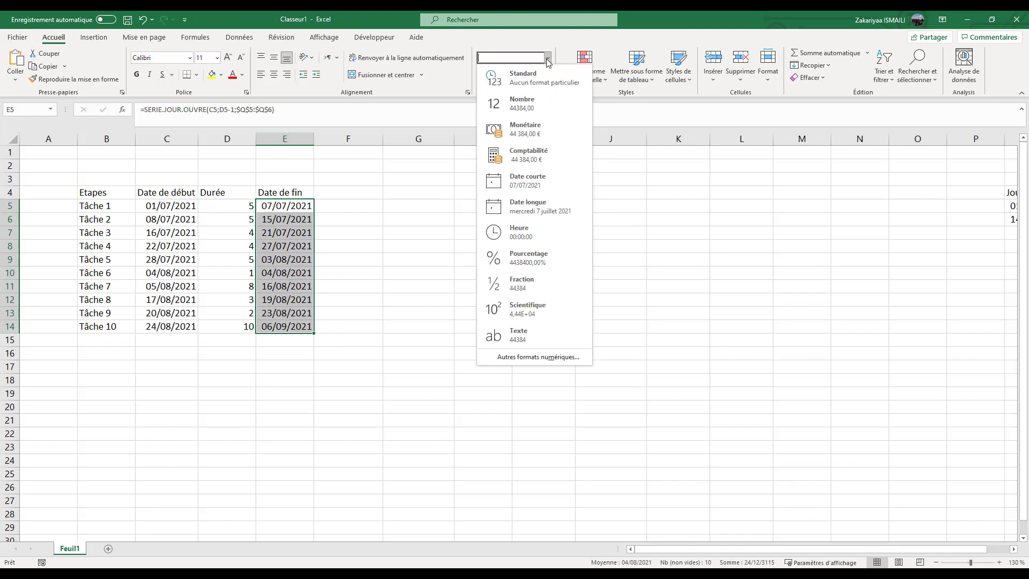
left_click(513, 211)
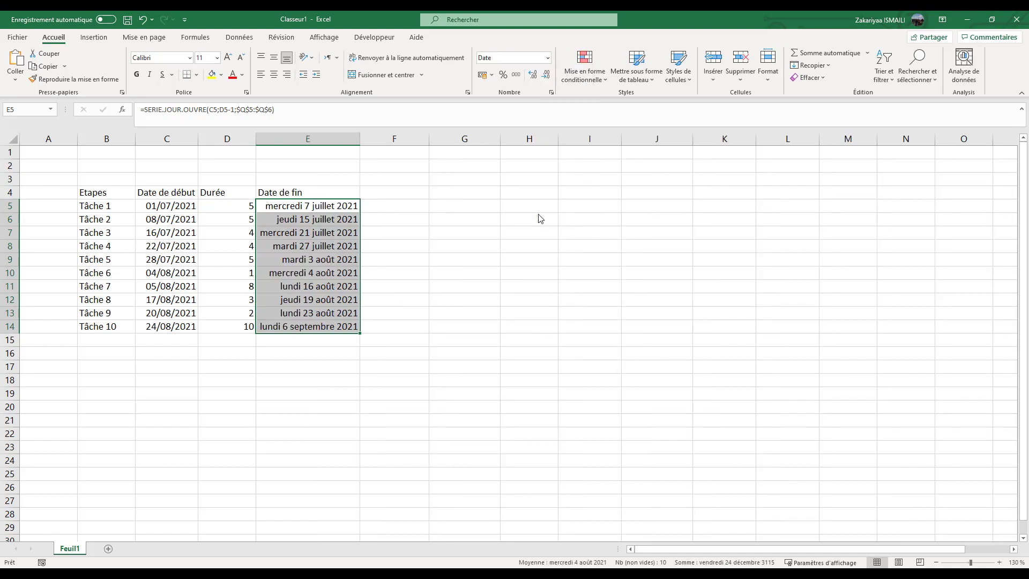
left_click(331, 385)
Format the start dates in C5:C14 as long dates (Date longue) and autofit column C's width.
left_click_drag(172, 207, 173, 327)
left_click(547, 58)
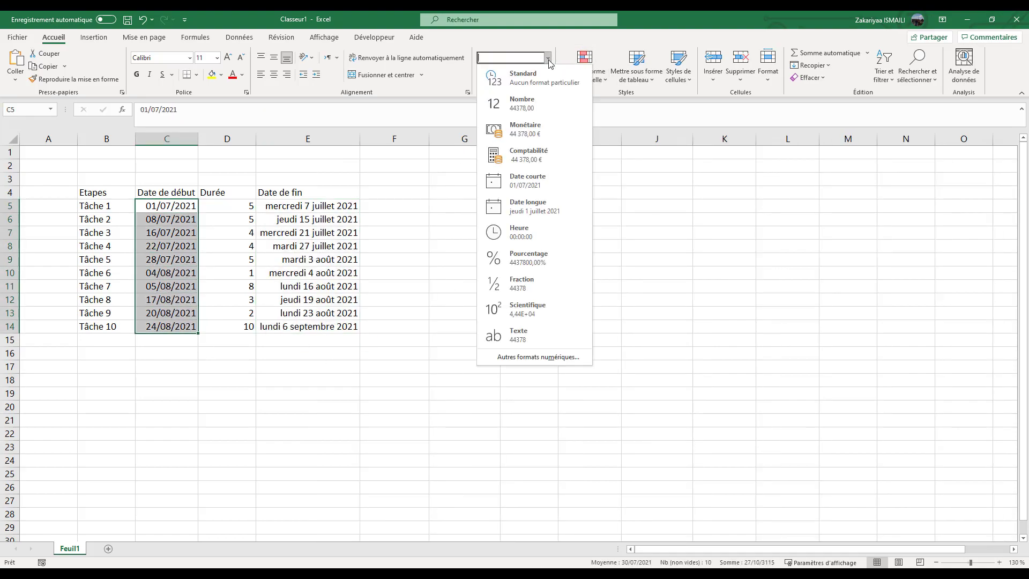
left_click(547, 211)
left_click(324, 379)
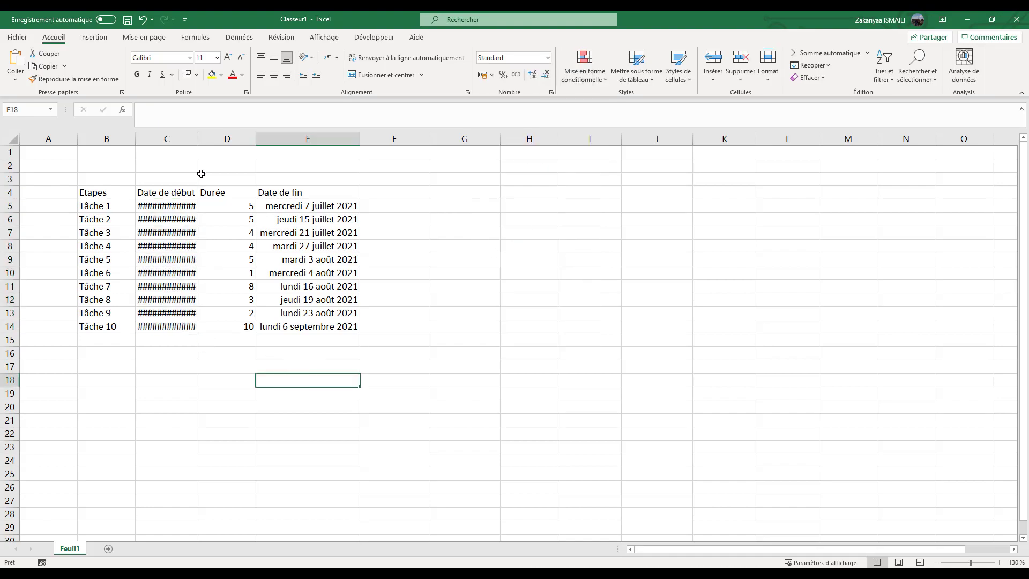
double_click(198, 142)
left_click(495, 349)
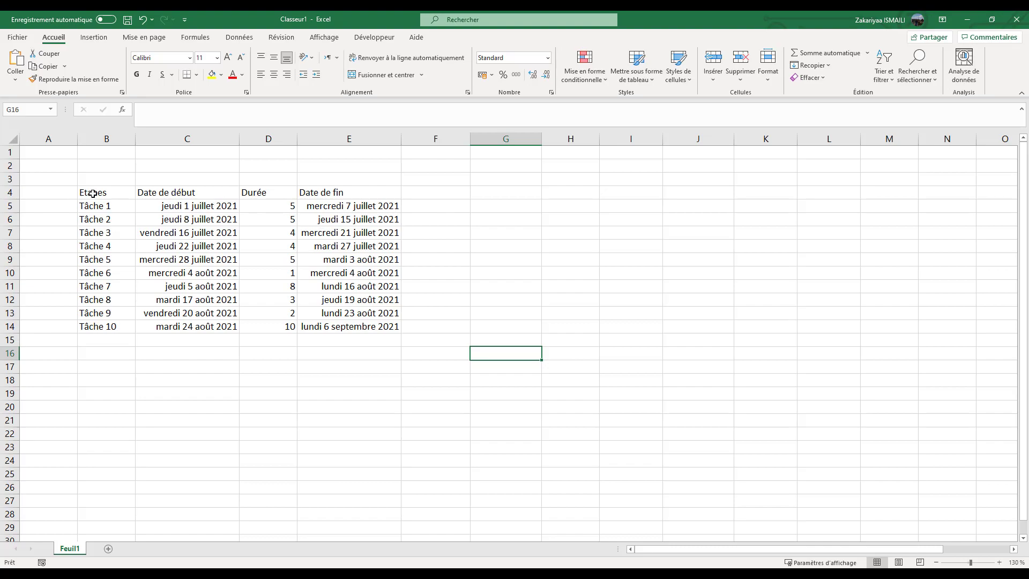
Convert the range B4:E14 into a table with headers.
left_click_drag(107, 193, 352, 326)
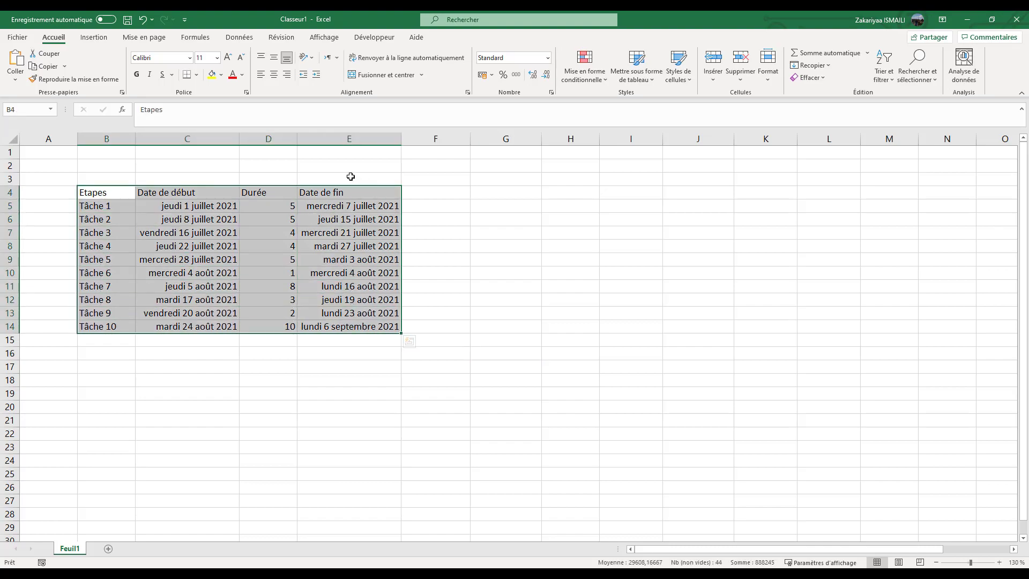
left_click(103, 42)
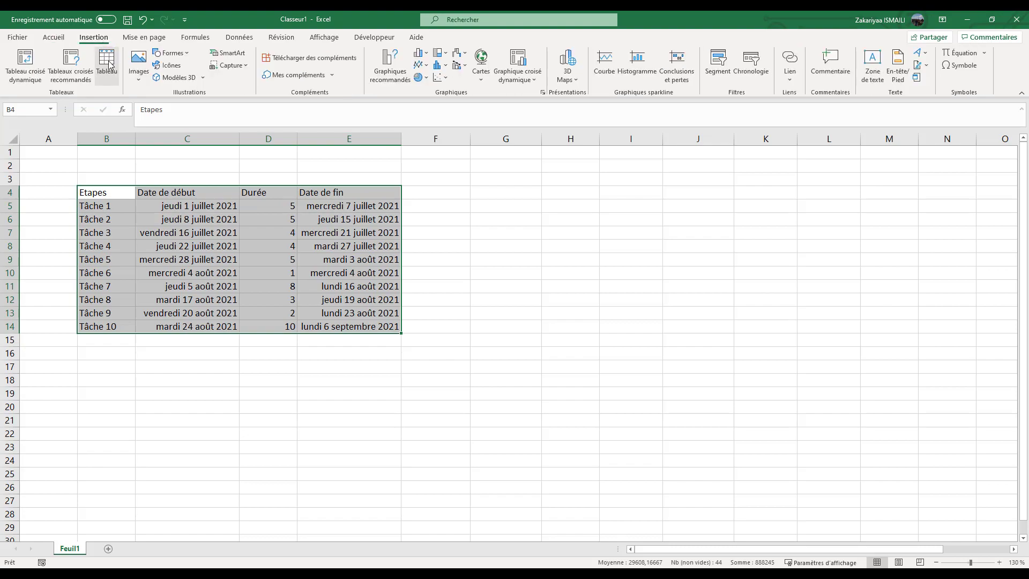
left_click(107, 63)
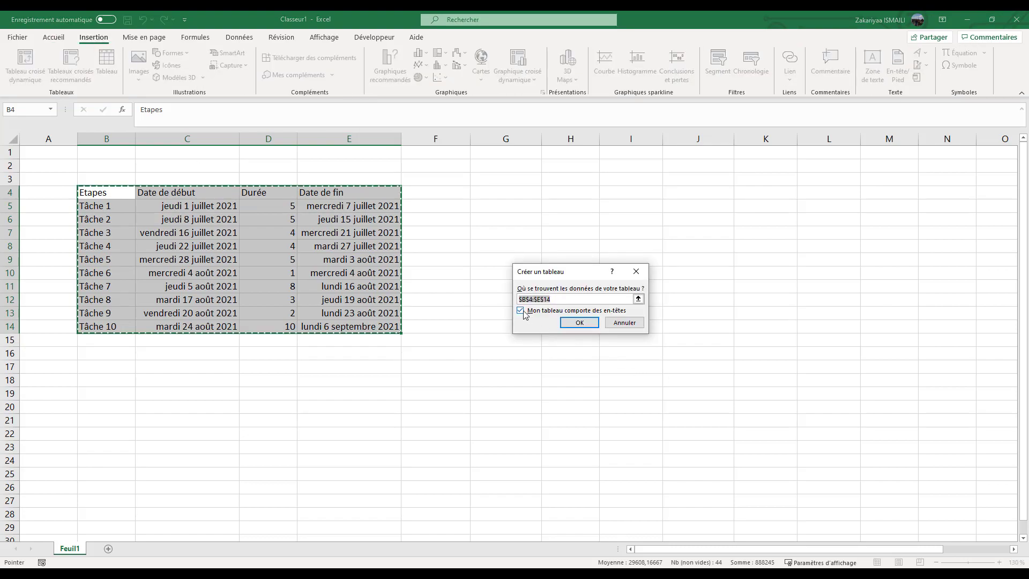
left_click(579, 322)
left_click(292, 432)
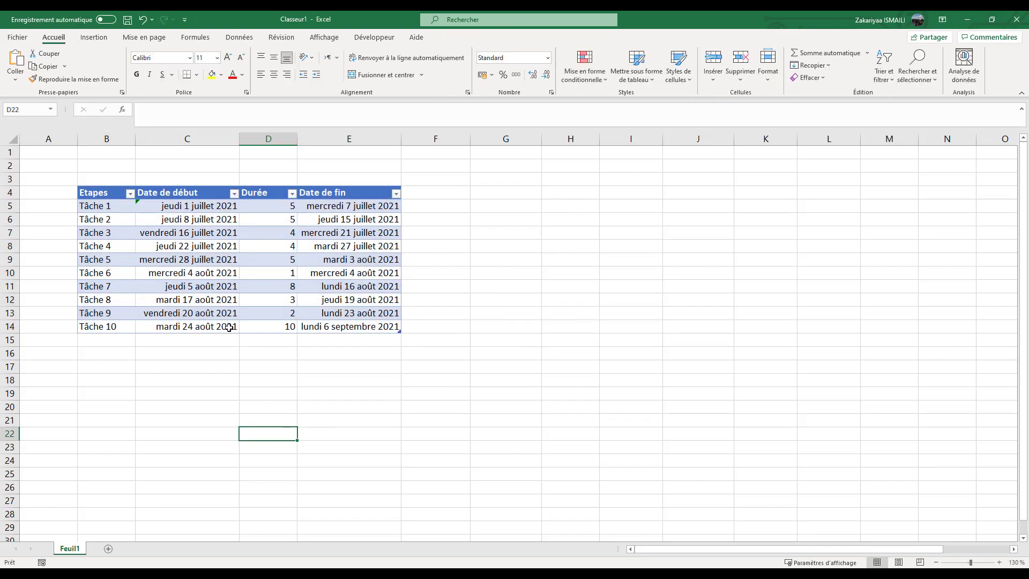
Add a new task "Tâche 11" in B15 directly below the table and autofit column C.
left_click(118, 341)
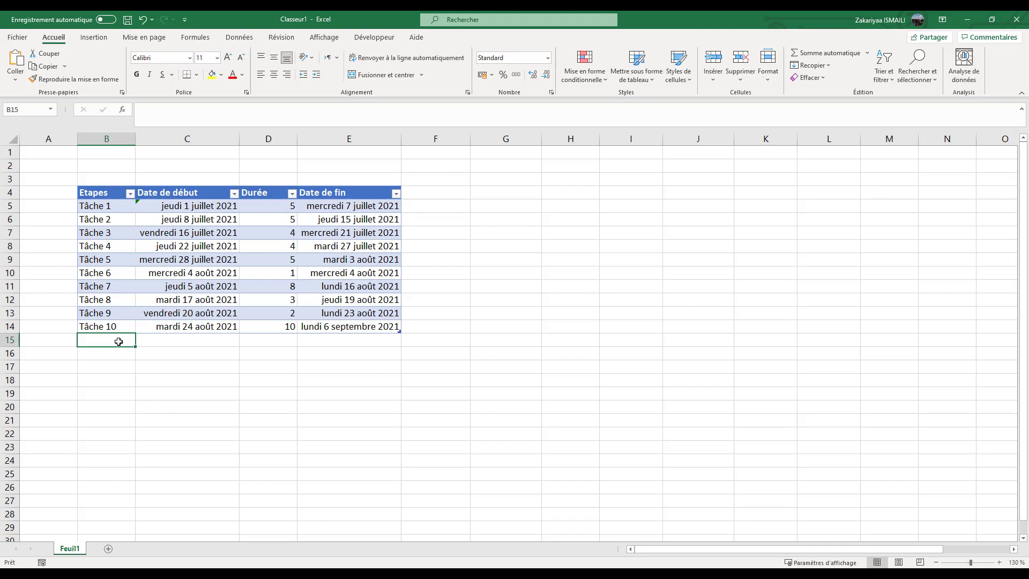
type("T")
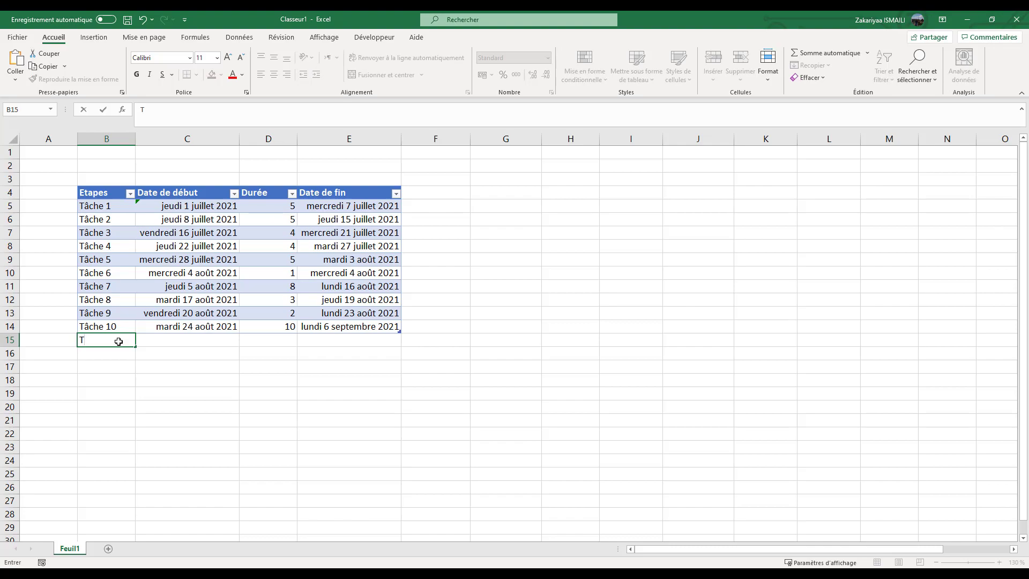
type("âche 11")
key("Return")
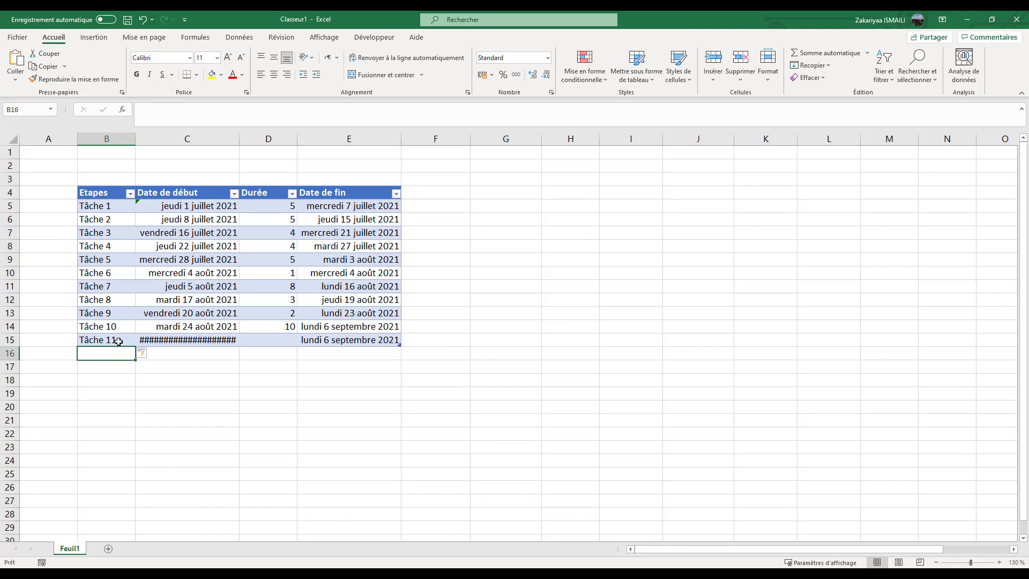
double_click(239, 138)
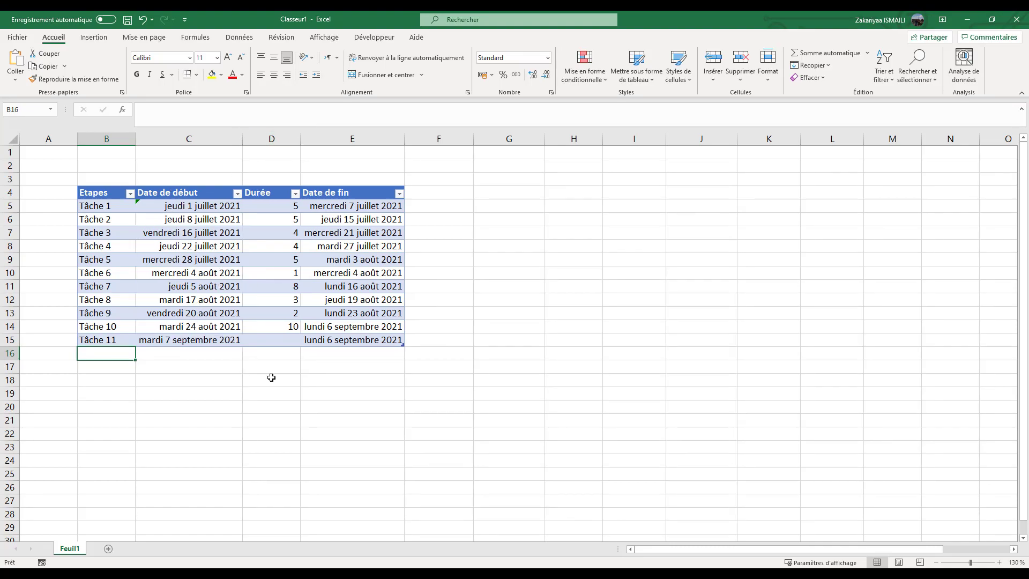
Set the duration of Tâche 11 to 5 in D15 and autofit column E.
left_click(279, 339)
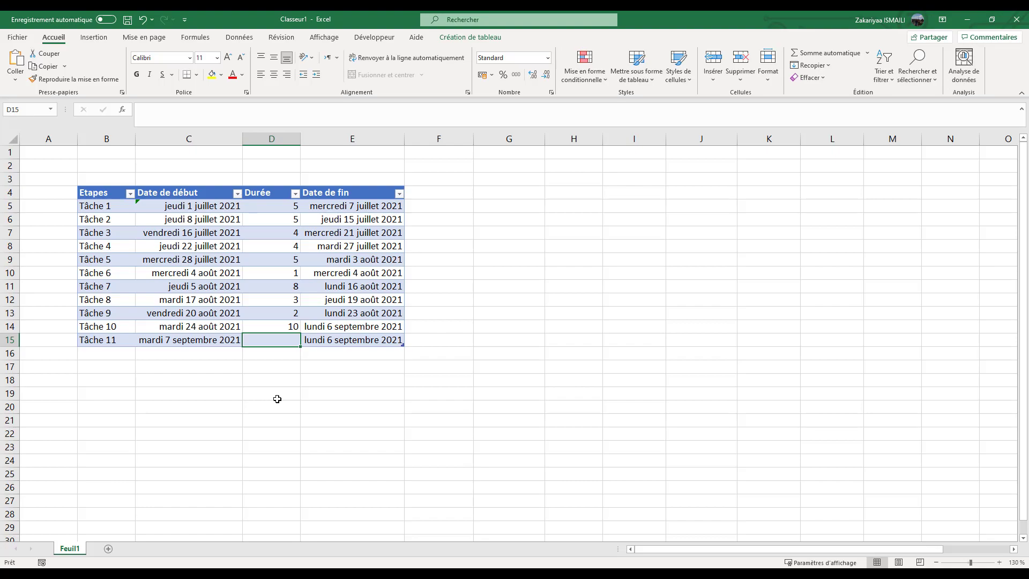
type("5")
key("Return")
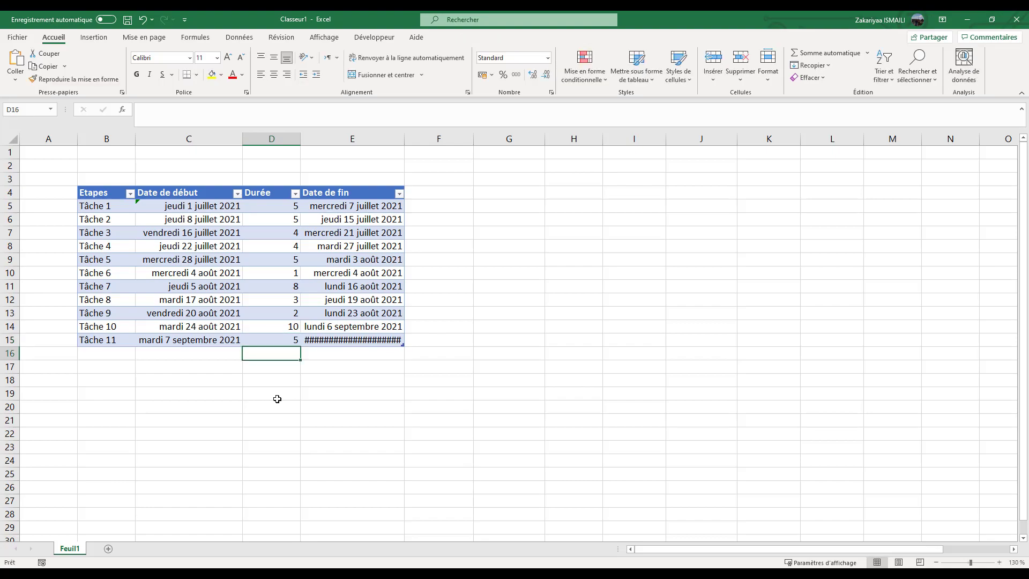
double_click(403, 143)
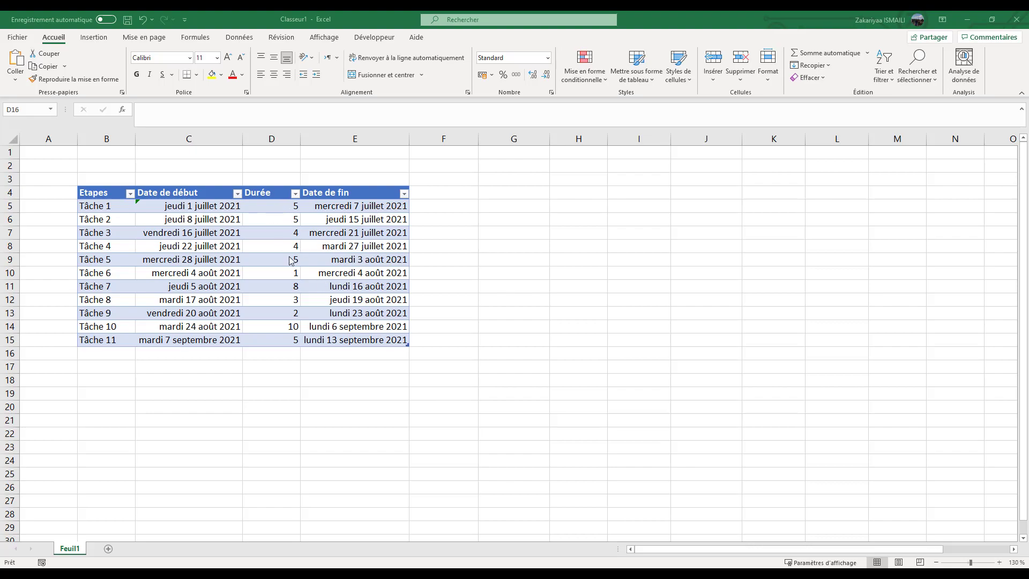
Centre the Durée values in D5:D15 horizontally.
left_click(274, 207)
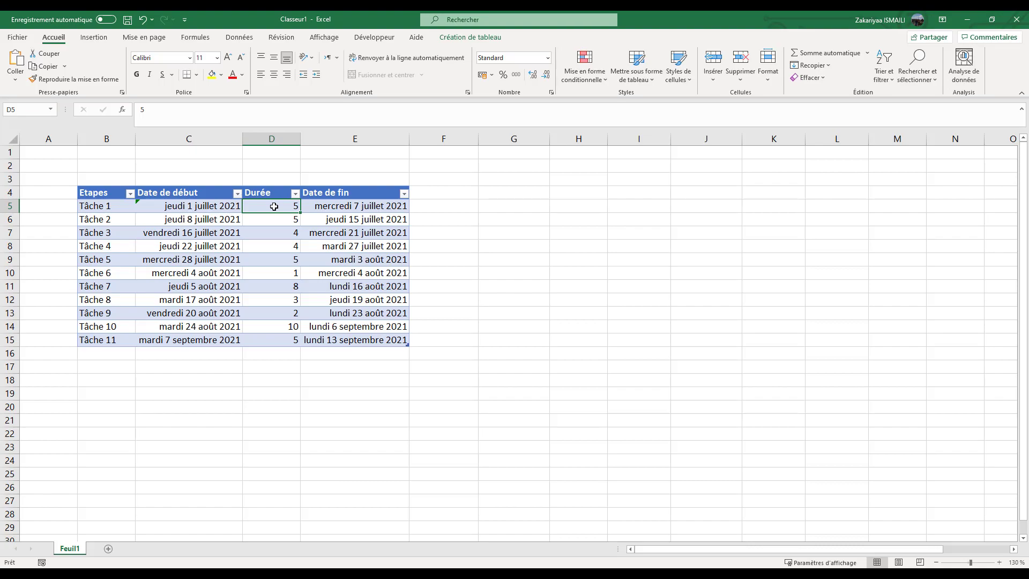
left_click_drag(274, 207, 271, 340)
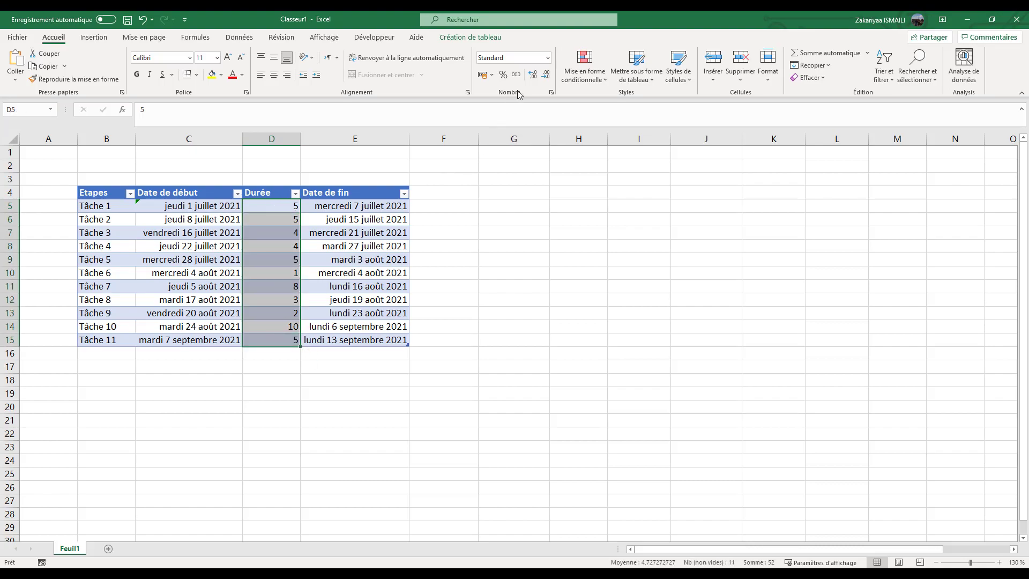
left_click(274, 74)
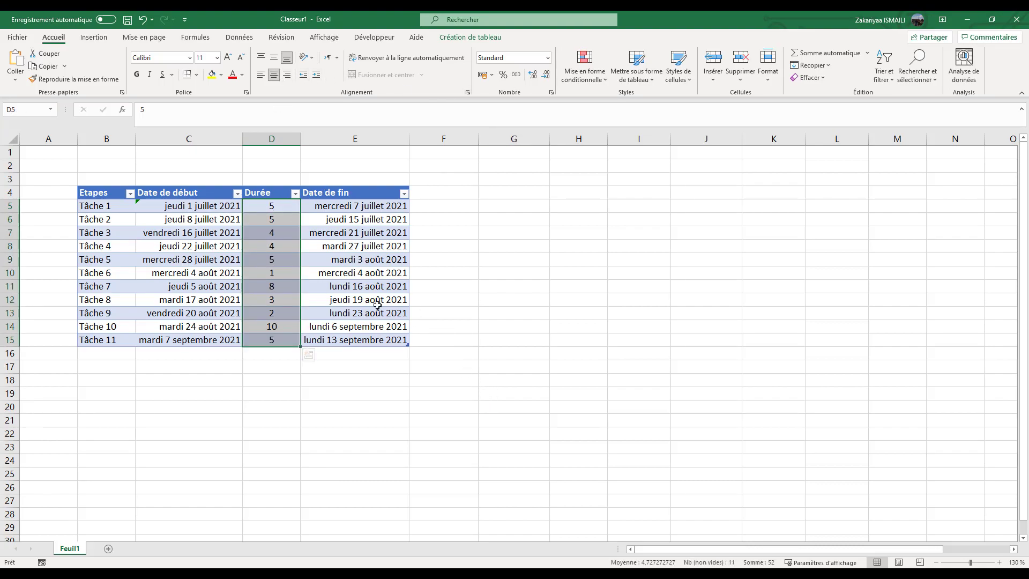
Apply the custom number format 0"jour" to the Durée values in D5:D15.
left_click(547, 57)
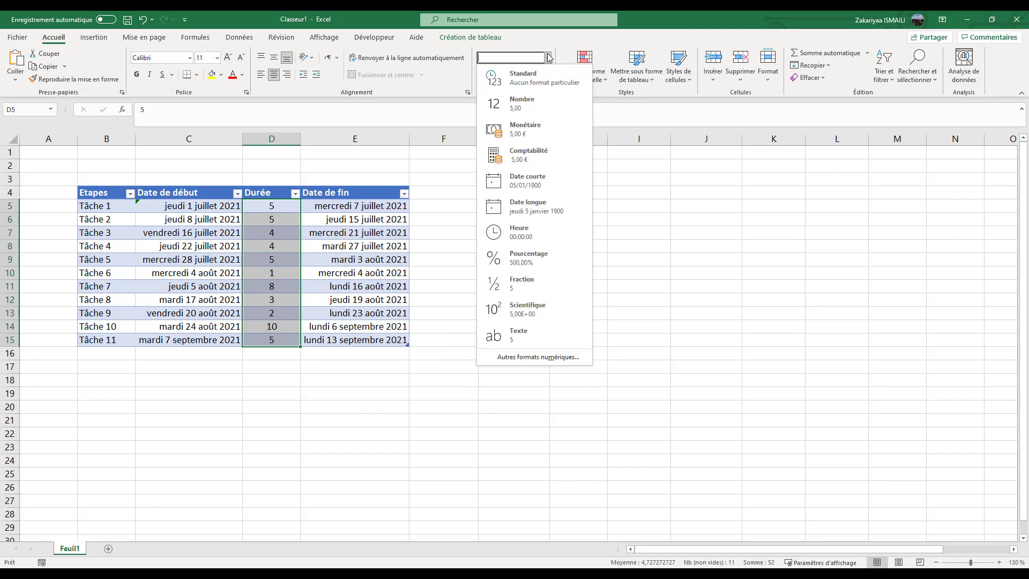
left_click(528, 358)
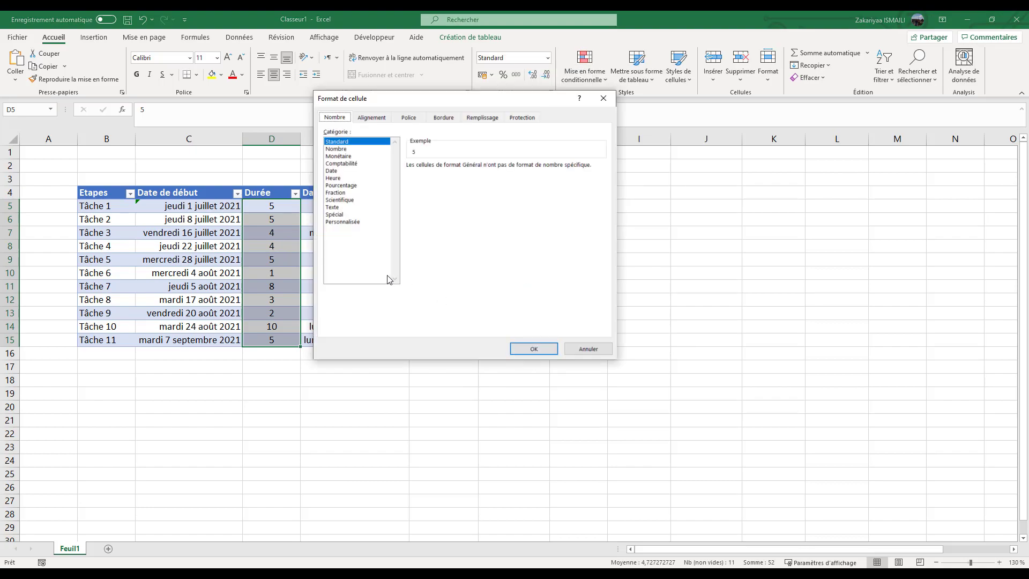
left_click(349, 222)
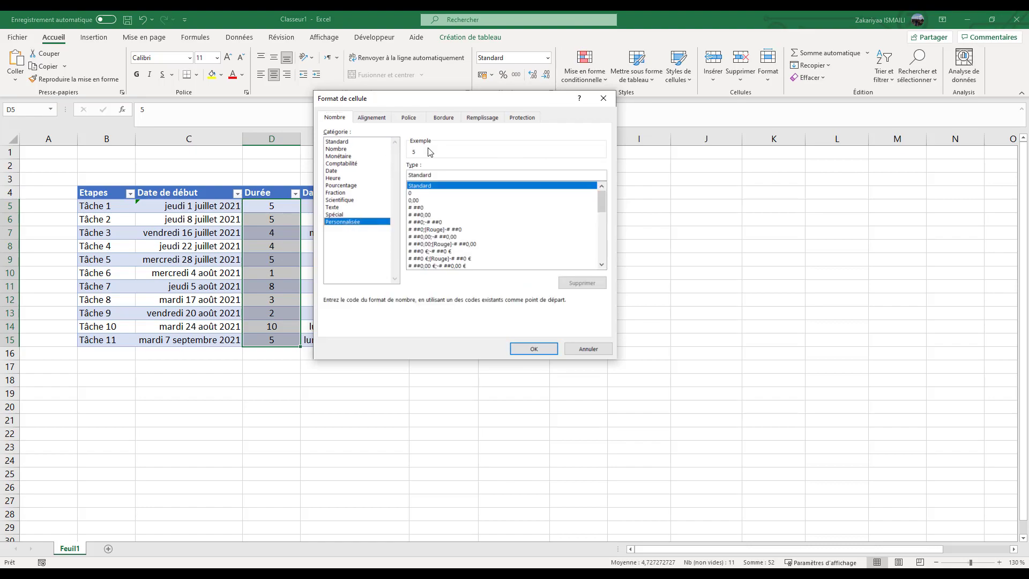
left_click(417, 193)
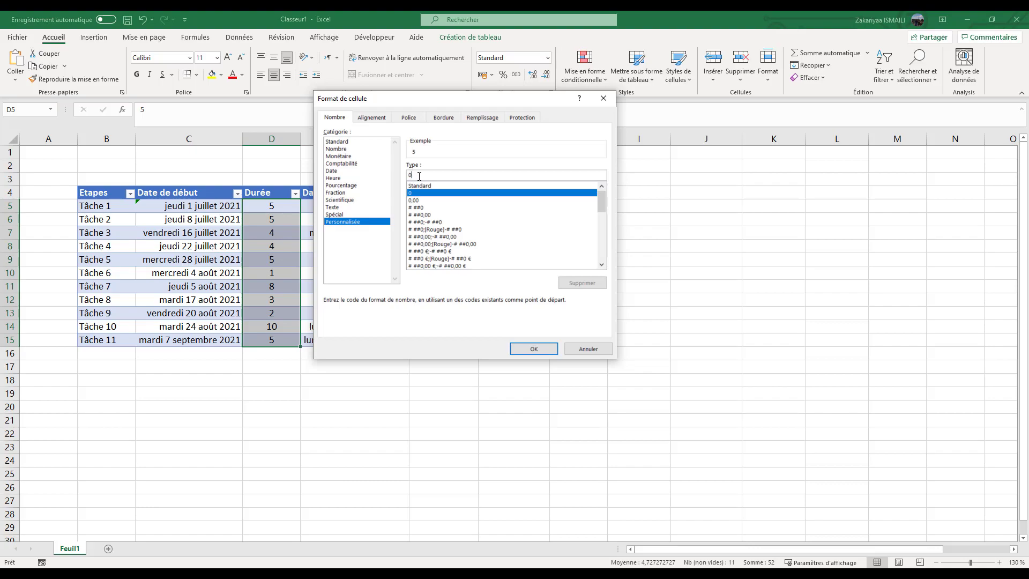
left_click(419, 175)
type("\"jo")
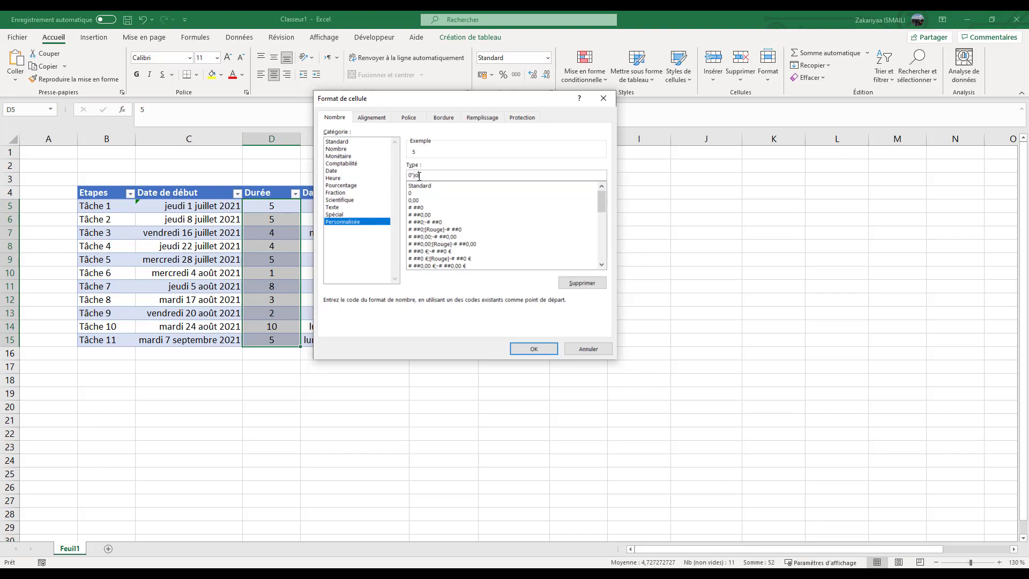
type("urs\"")
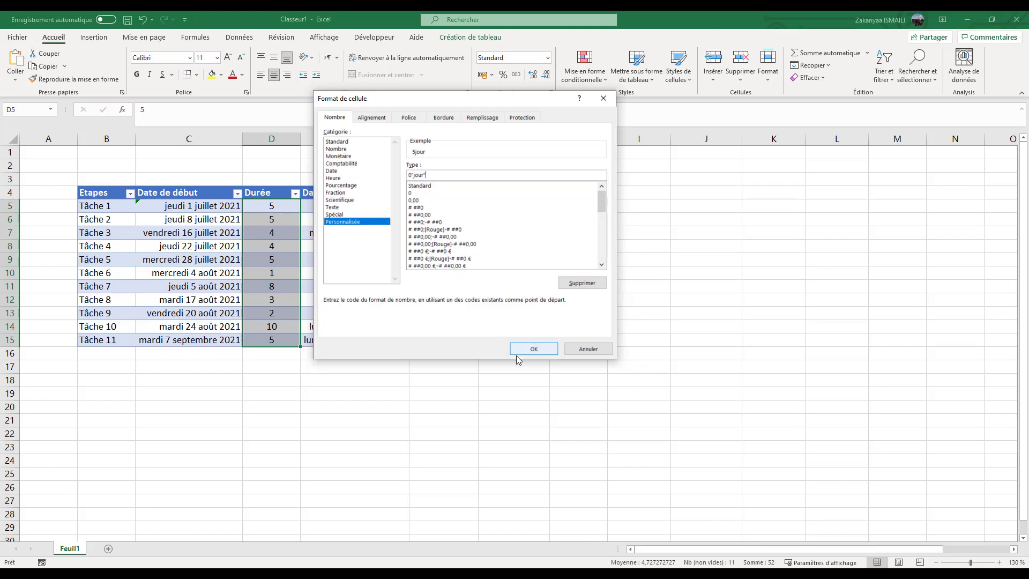
left_click(534, 349)
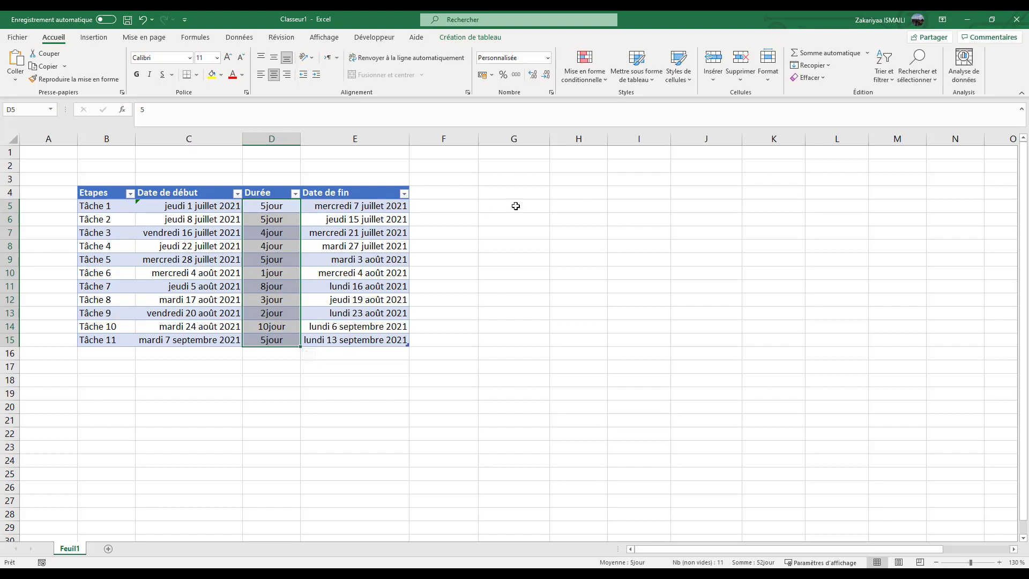
Replace the custom number format of D5:D15 with [<2]0" Jour";0" Jours" to distinguish singular and plural durations.
left_click(547, 59)
left_click(544, 355)
left_click(431, 174)
key("Home")
left_click_drag(425, 175, 404, 173)
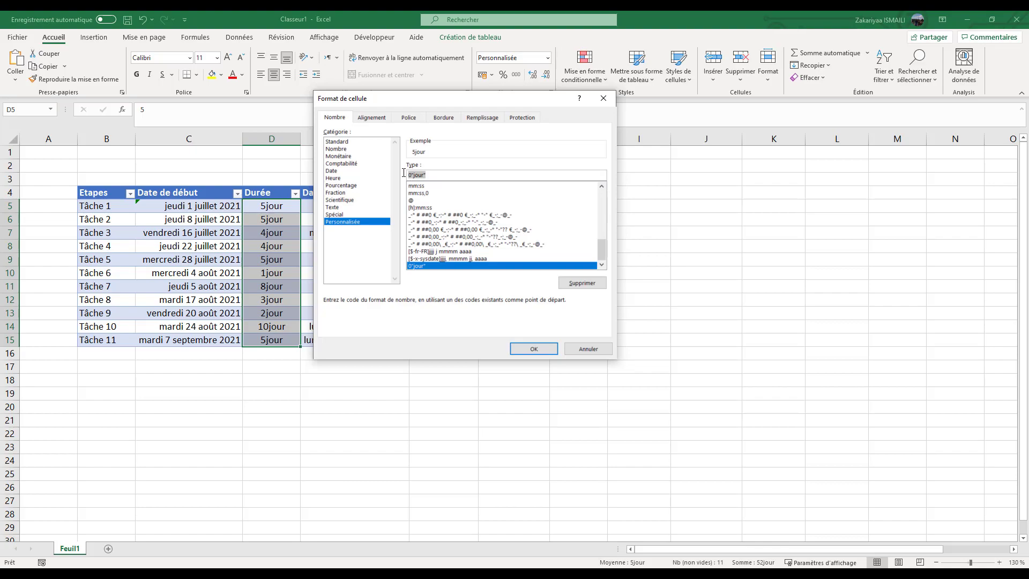
key("BackSpace")
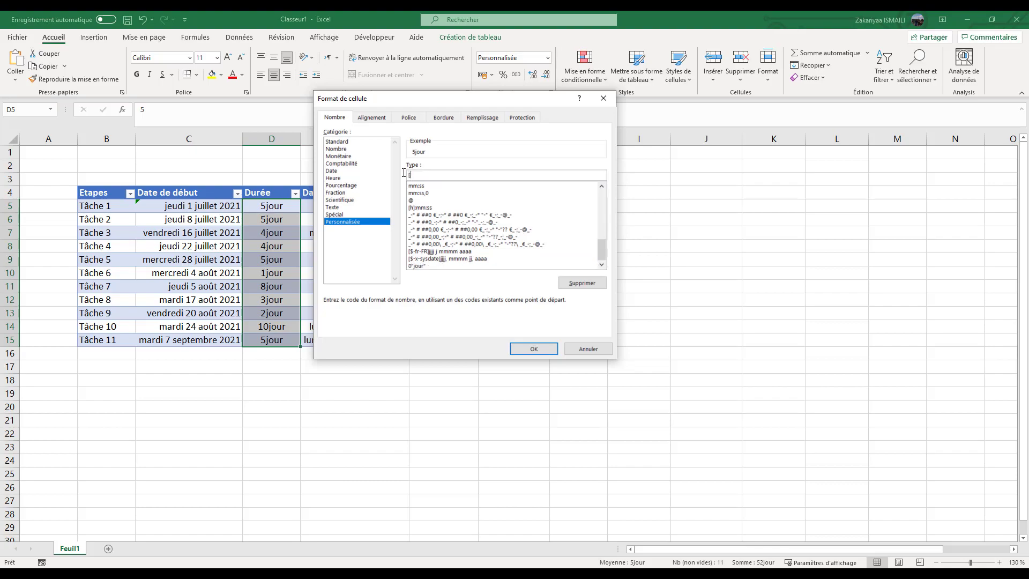
type("[<2")
type("]")
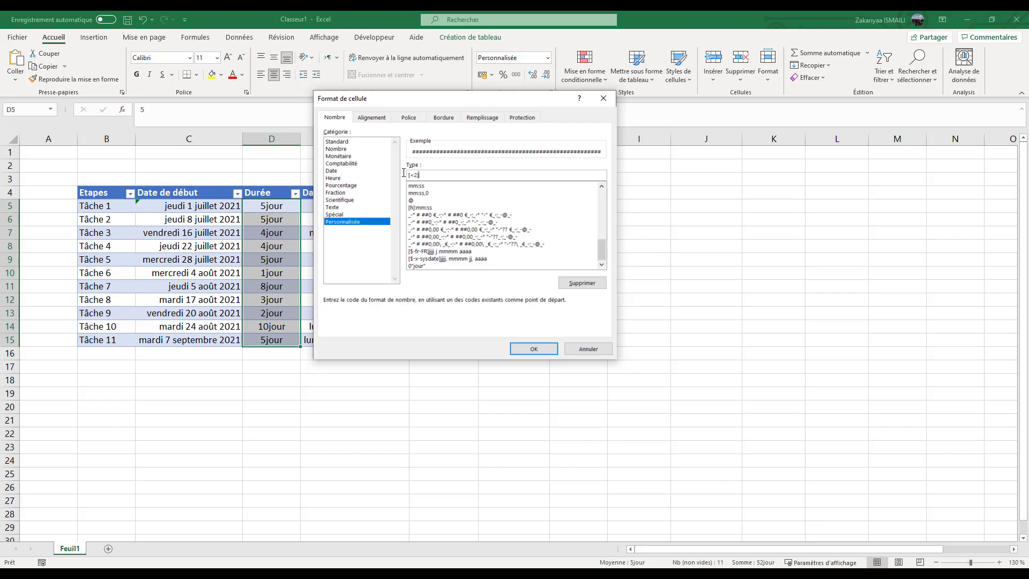
type("0\" Jour")
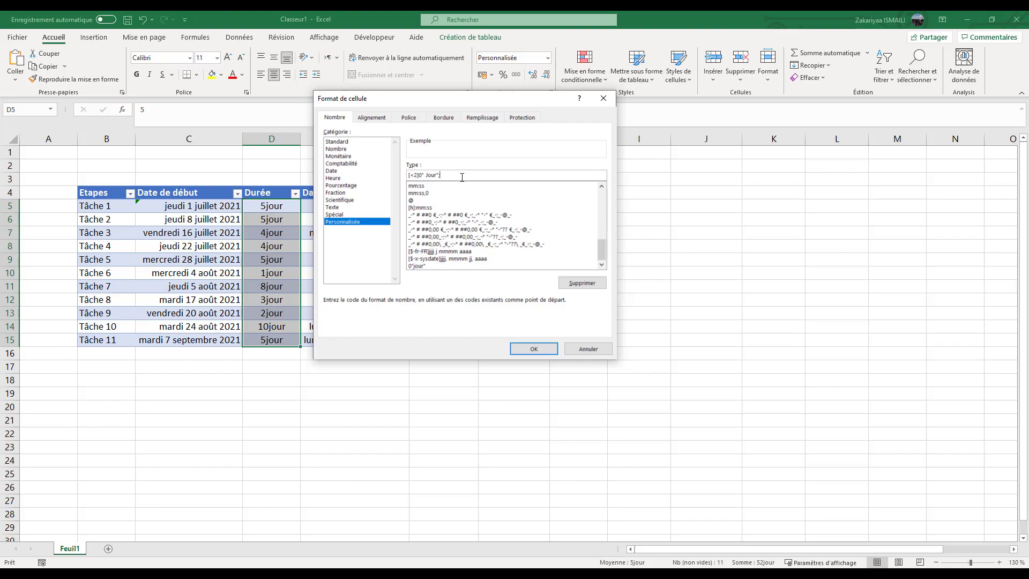
type("0\" Jours\"")
left_click(530, 349)
left_click(308, 379)
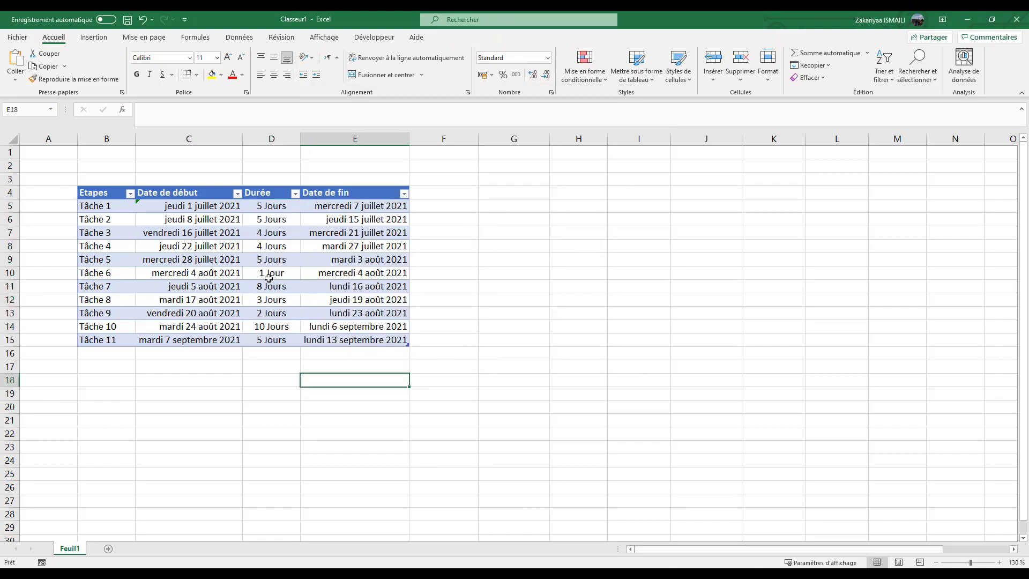
left_click(268, 274)
left_click(272, 259)
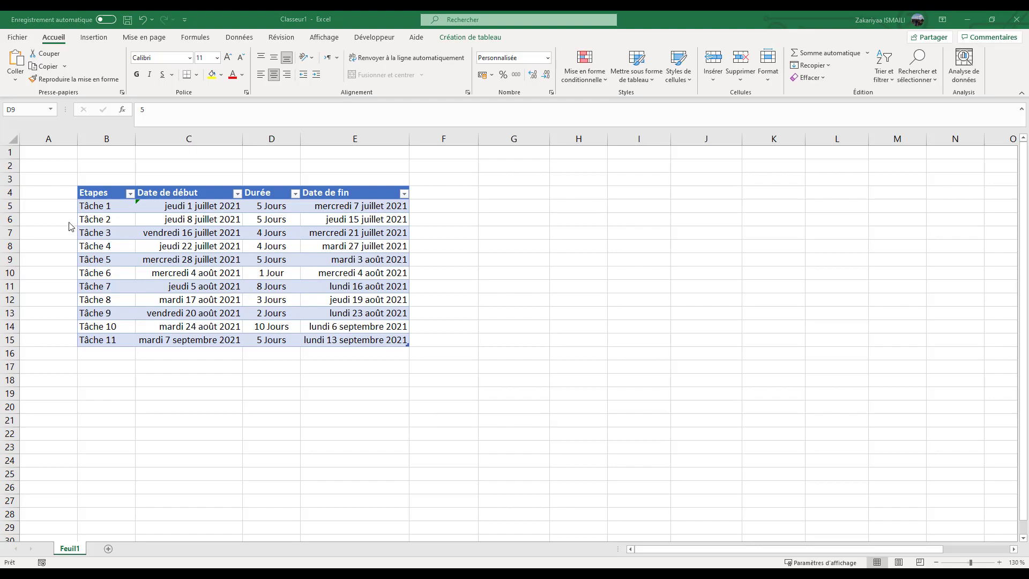
Hide the worksheet gridlines and narrow the empty column A to a thin margin.
left_click(140, 181)
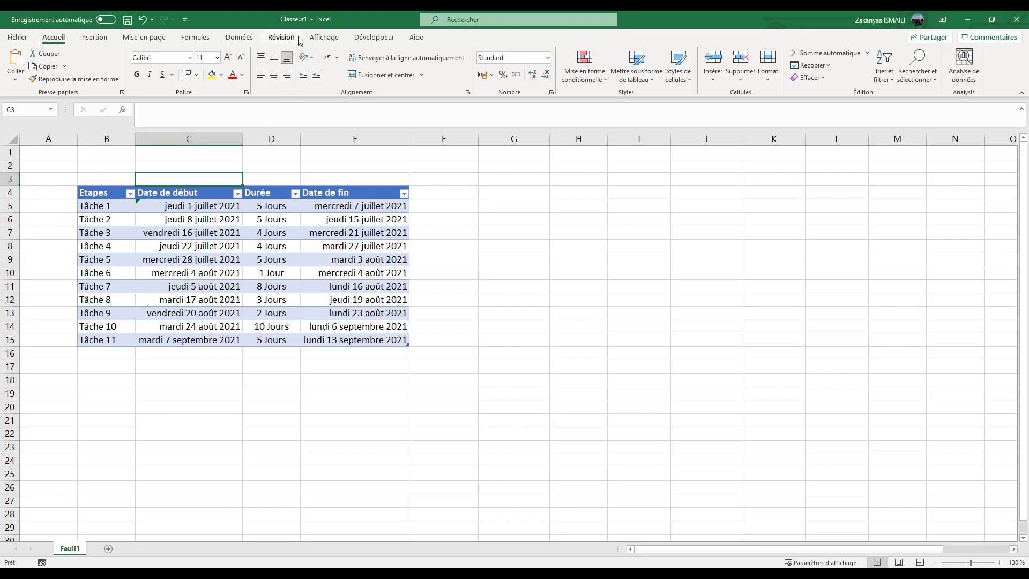
left_click(324, 37)
left_click(308, 74)
left_click(488, 262)
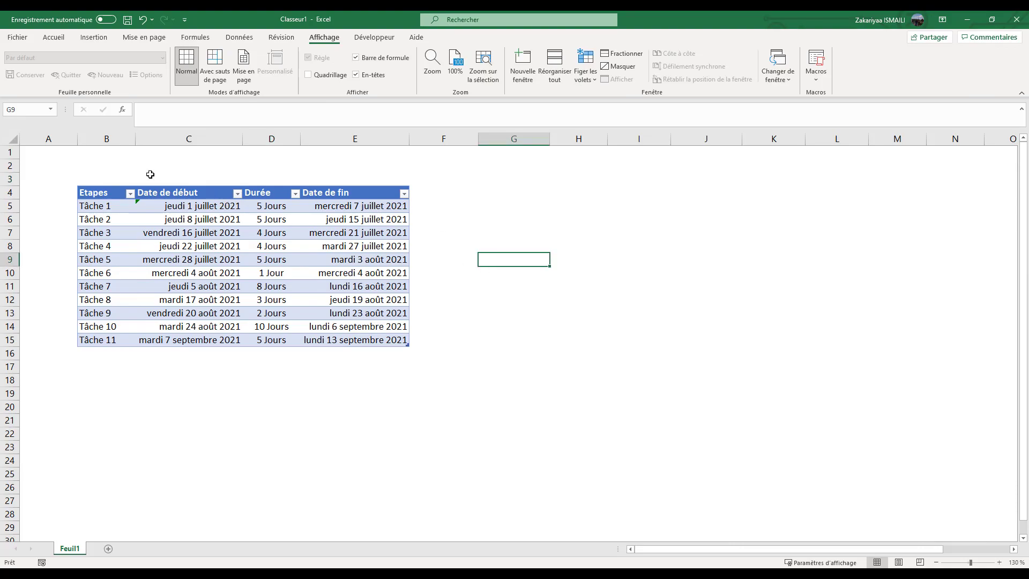
left_click_drag(77, 139, 25, 143)
left_click_drag(25, 143, 26, 143)
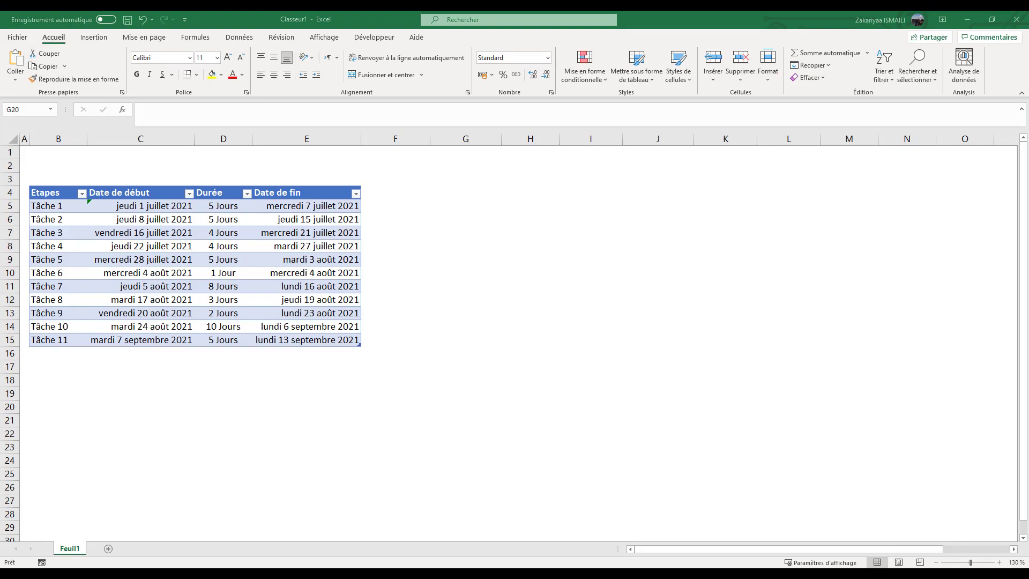
Insert an empty 2D stacked bar chart and place it beside the task table.
left_click(95, 39)
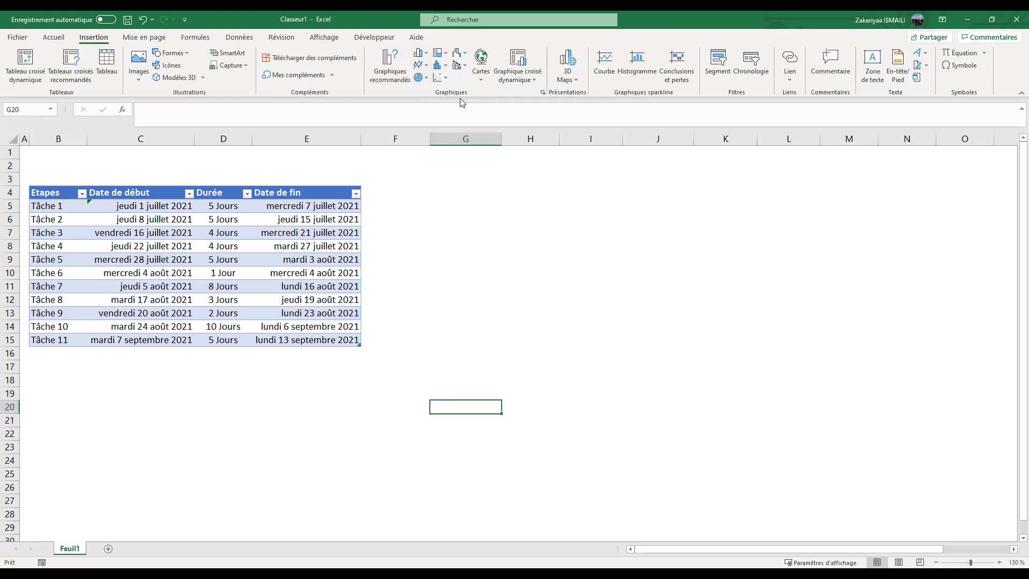
left_click(421, 53)
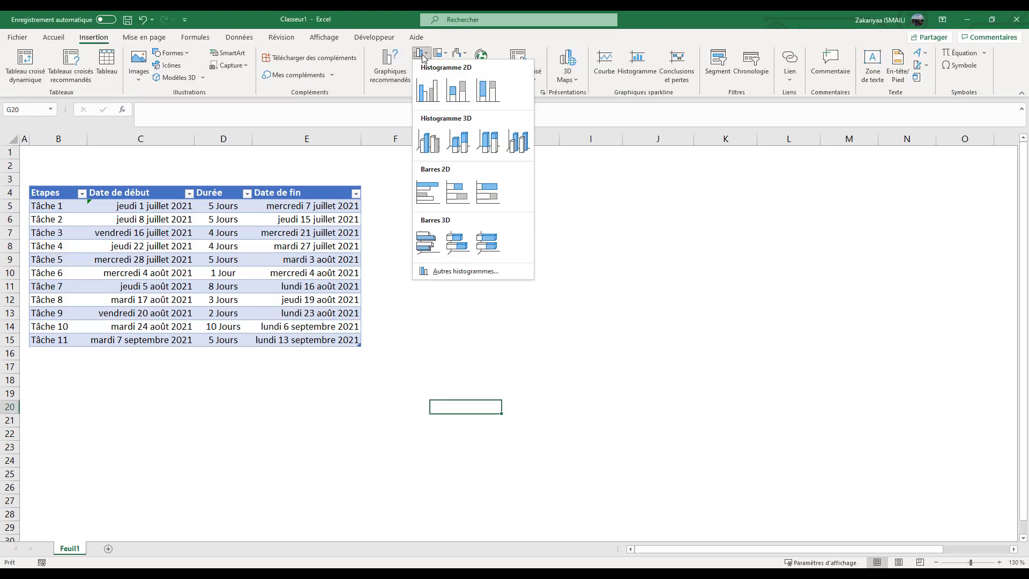
left_click(452, 197)
left_click_drag(416, 307, 434, 246)
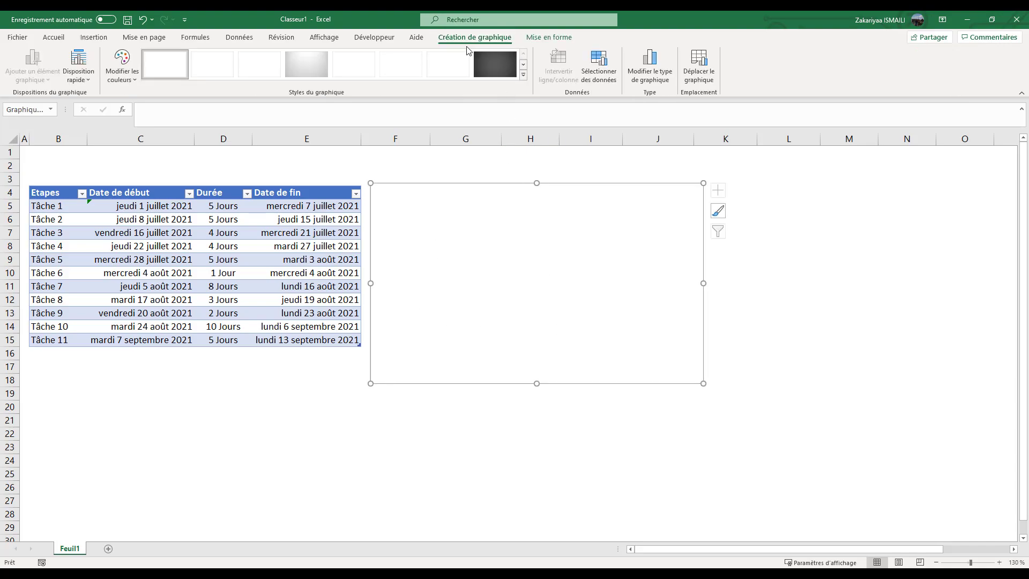
Set the chart's data range to the Etapes and Date de début columns, B4:C15, including headers.
left_click(601, 71)
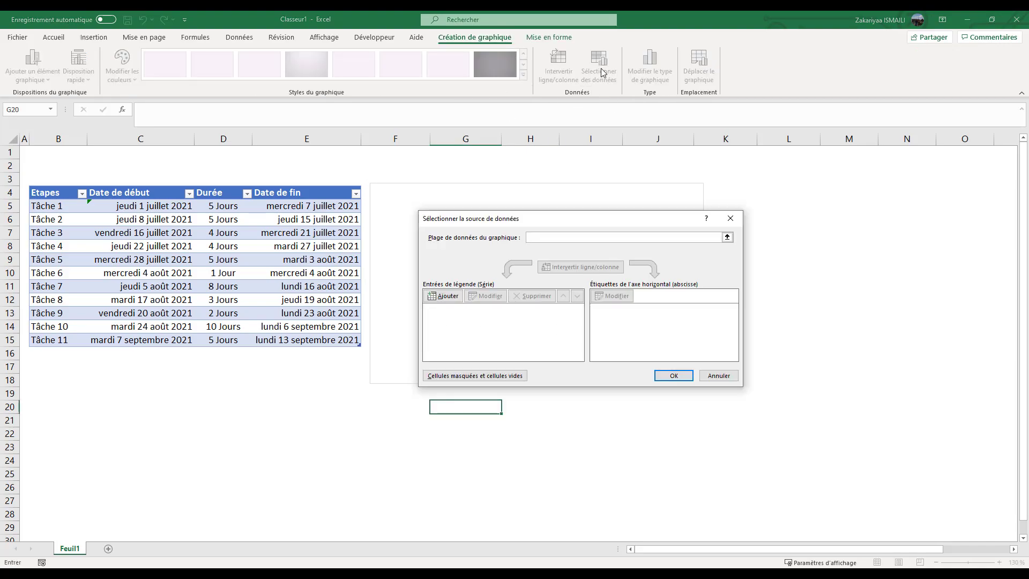
left_click_drag(47, 194, 180, 343)
left_click_drag(540, 224, 820, 184)
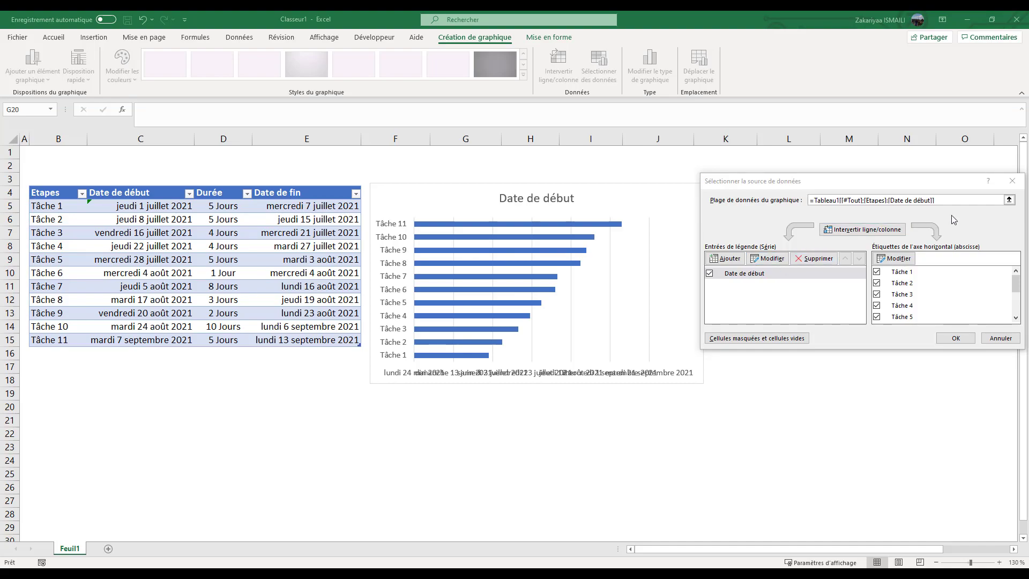
Add a second chart series named from D4 (Durée) with the values in D5:D15.
left_click(728, 259)
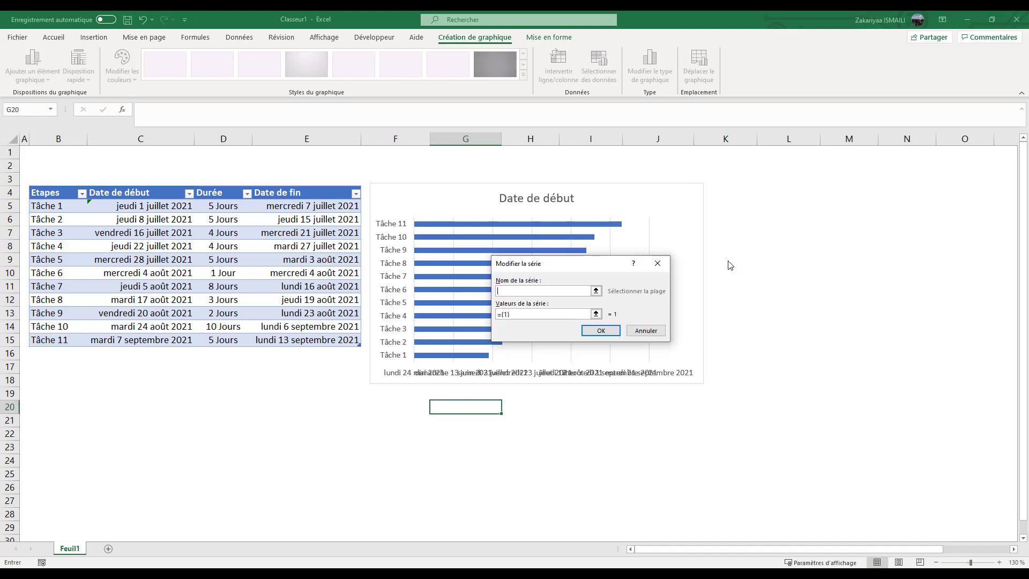
left_click(211, 196)
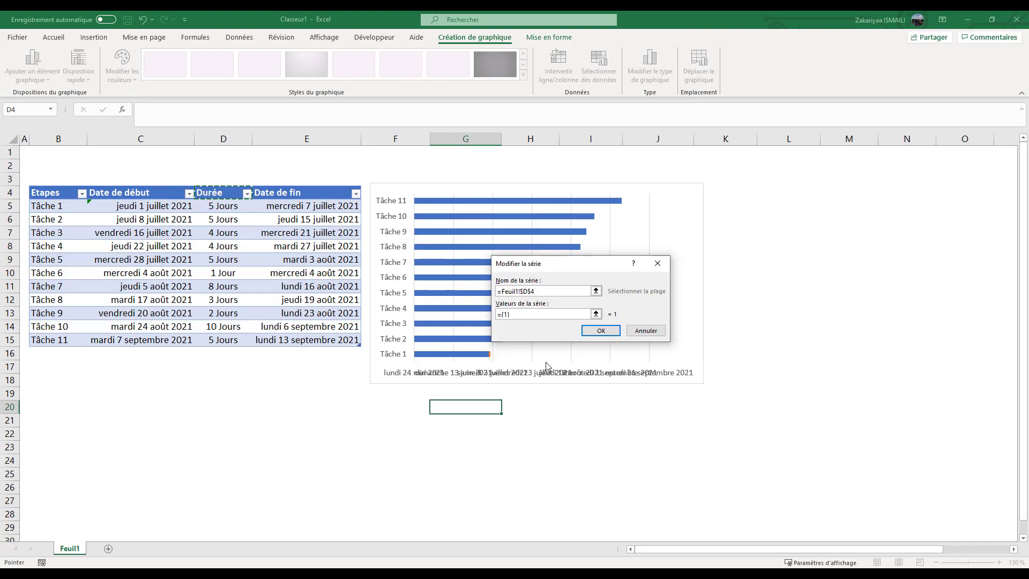
left_click(588, 314)
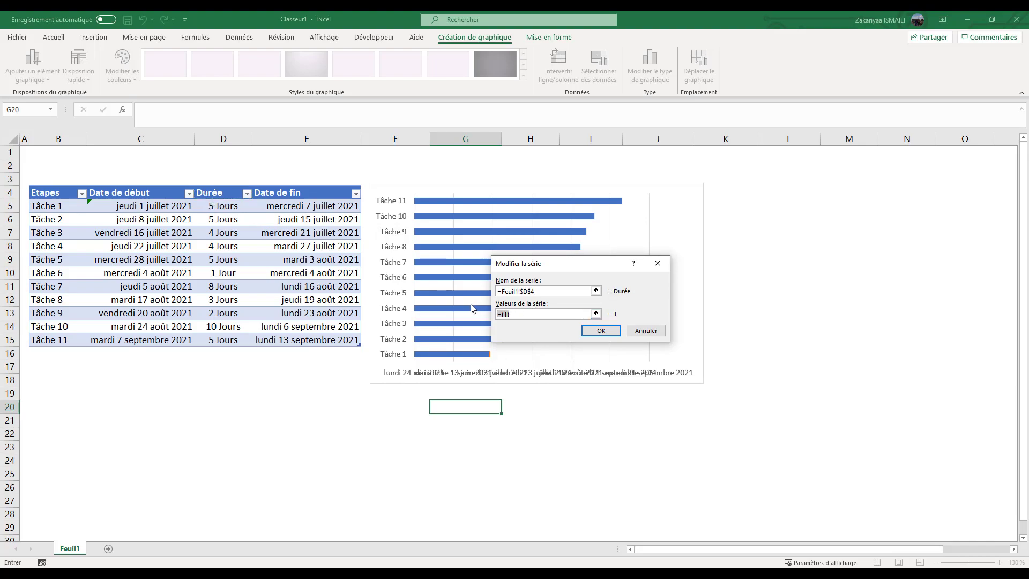
left_click_drag(221, 205, 220, 344)
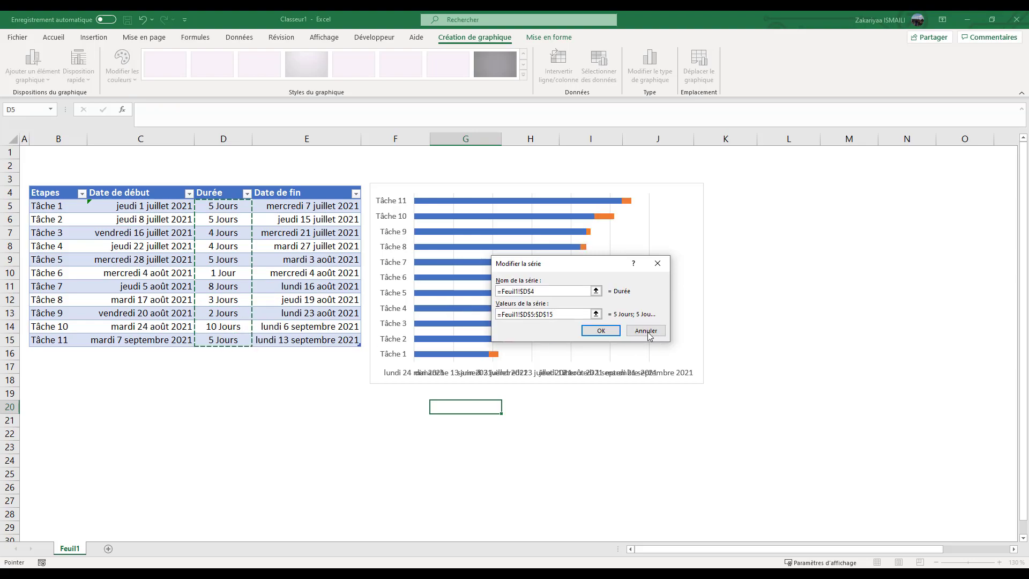
left_click(601, 332)
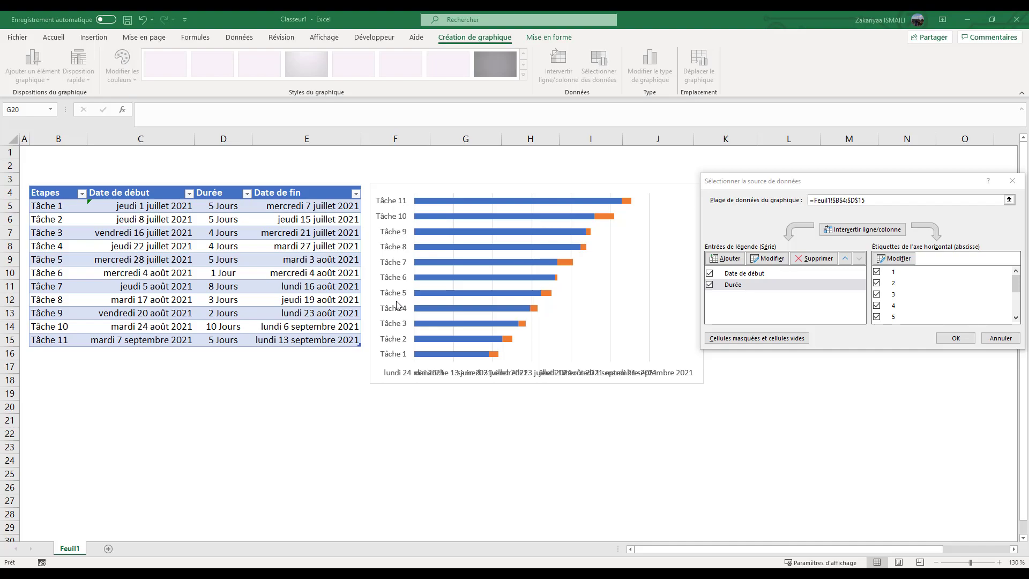
left_click(955, 338)
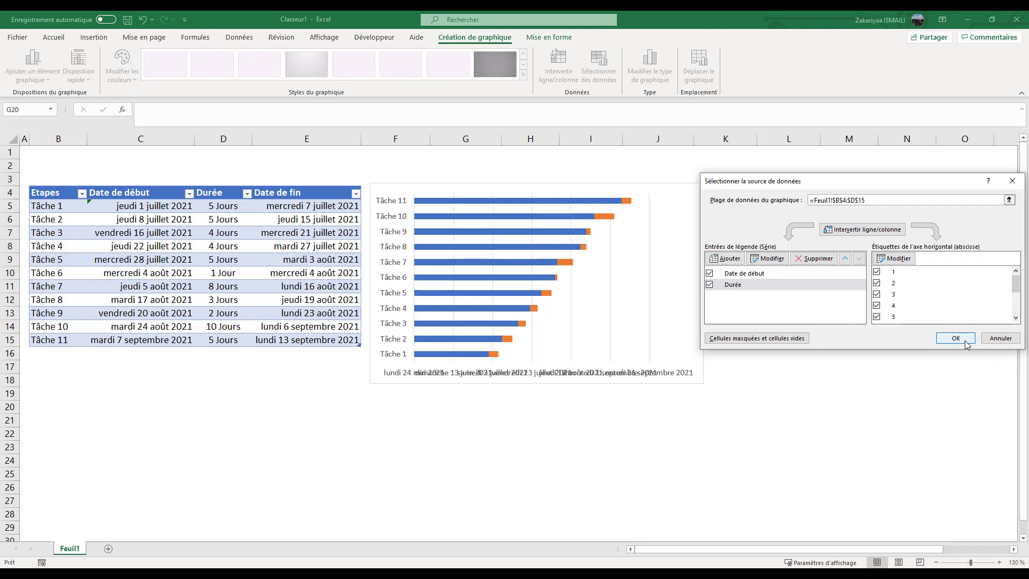
Reverse the category order of the chart's vertical task axis.
left_click(394, 282)
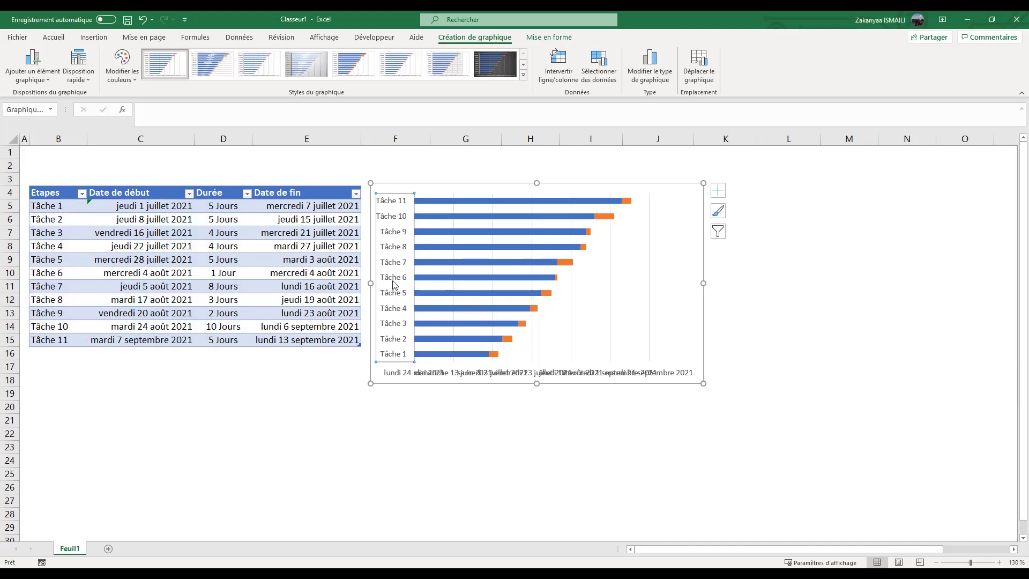
right_click(390, 322)
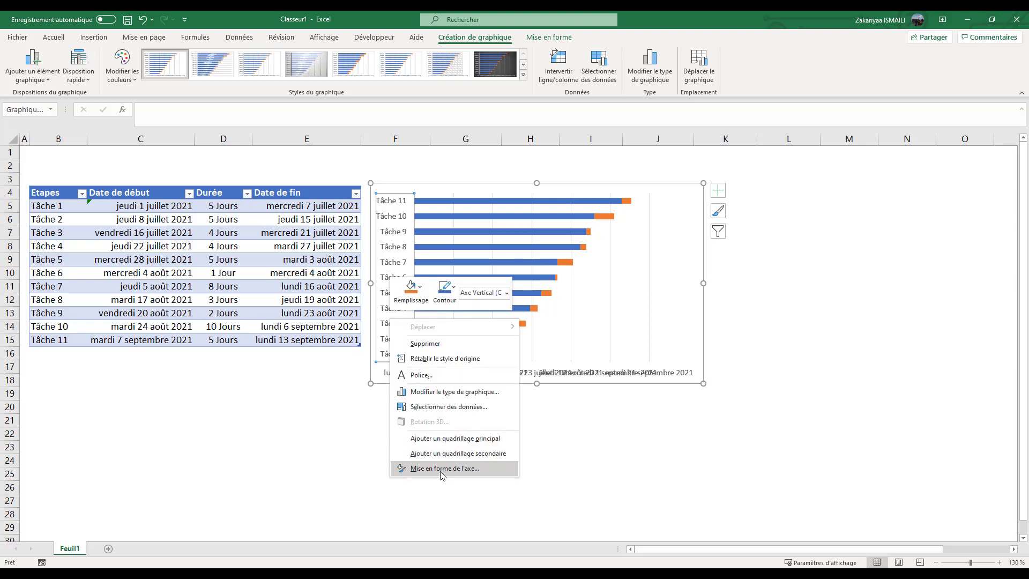
left_click(474, 473)
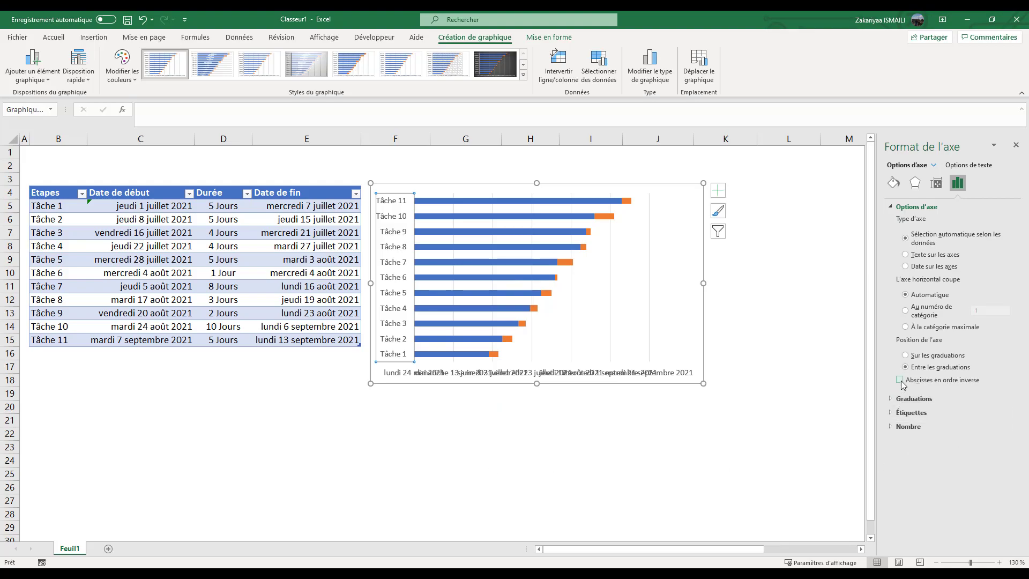
left_click(900, 380)
left_click(735, 445)
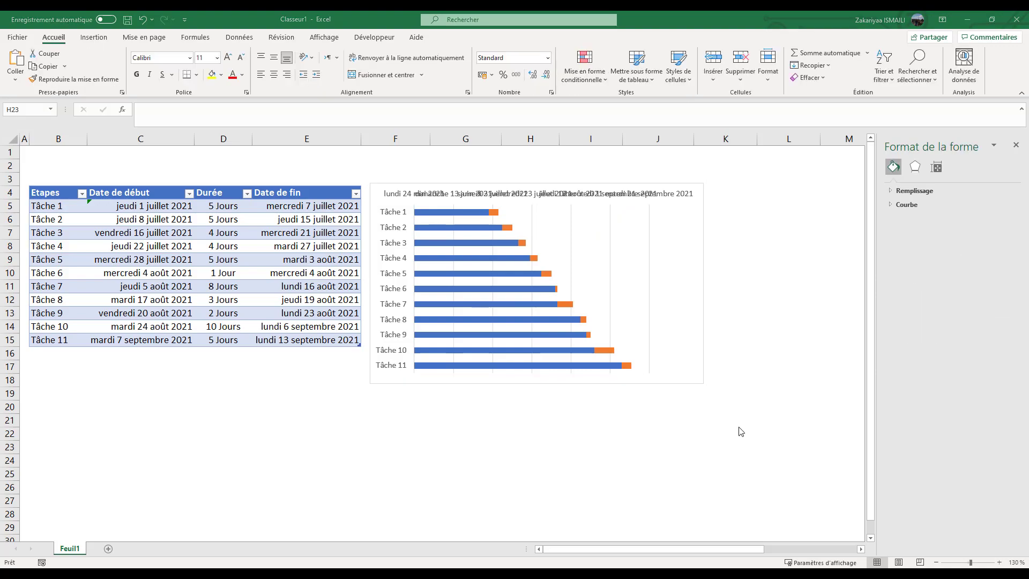
Rotate the text of the chart's horizontal date axis labels by 270°.
left_click(463, 199)
right_click(464, 200)
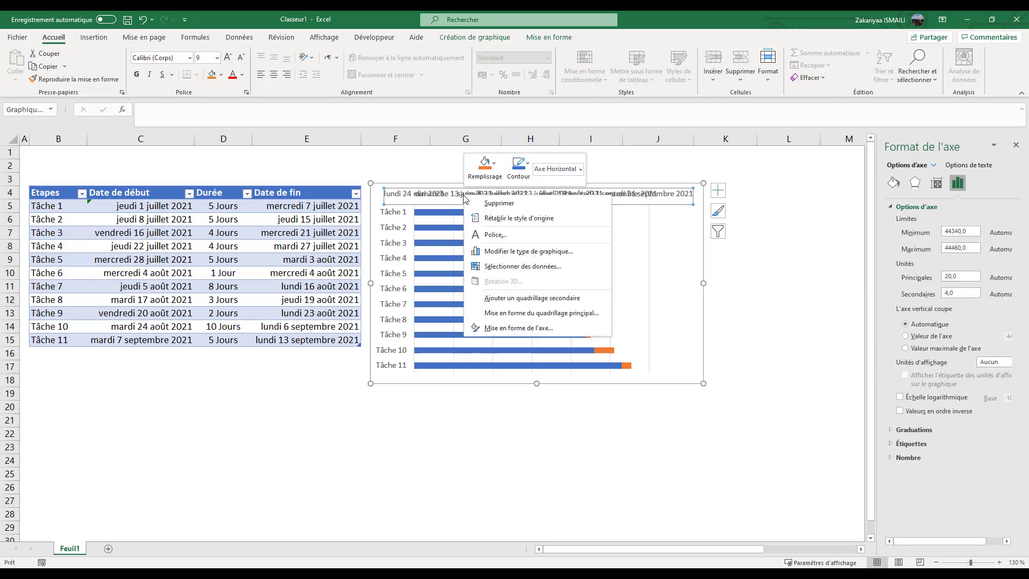
left_click(535, 327)
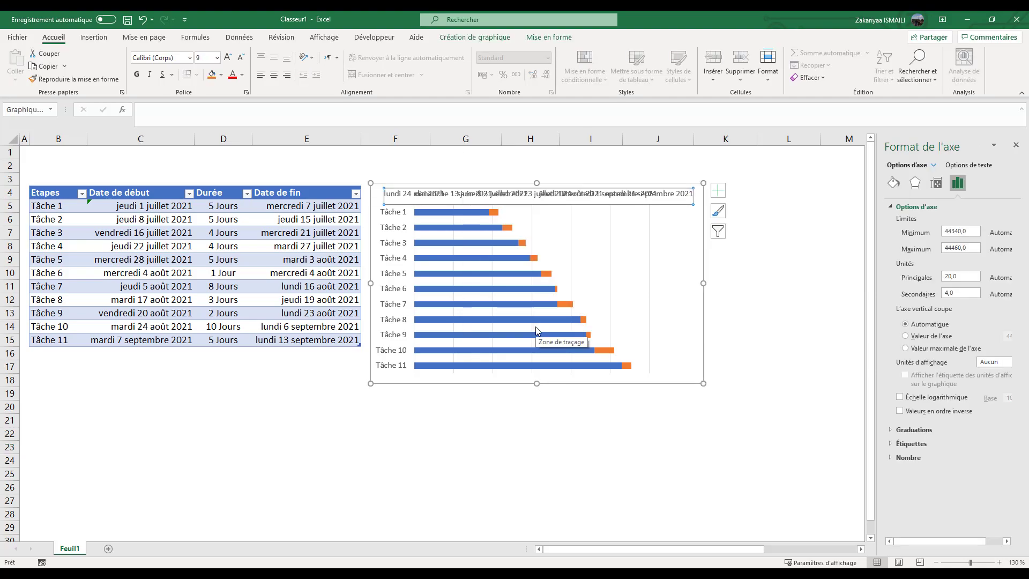
left_click(940, 186)
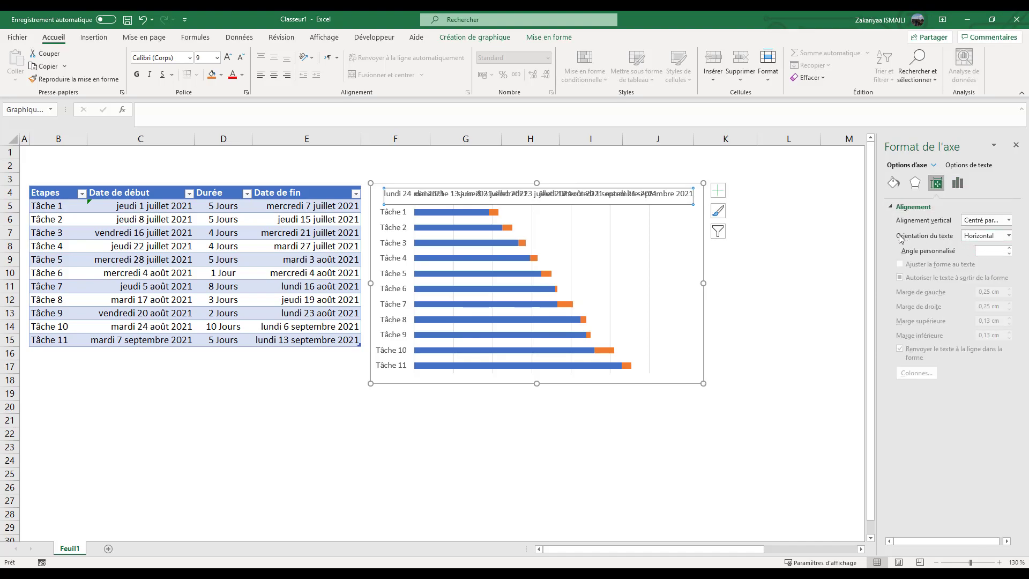
left_click(1007, 237)
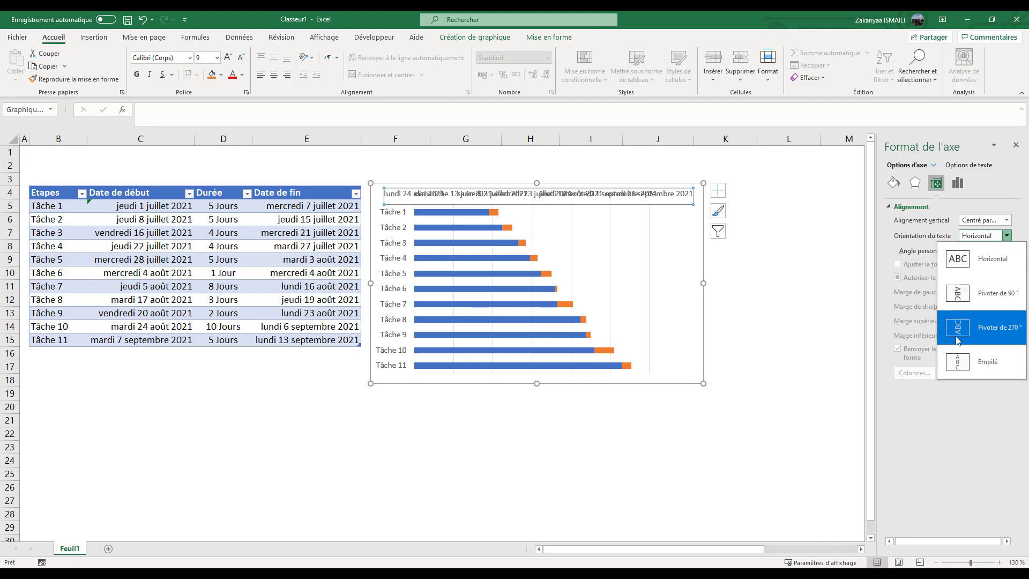
left_click(1002, 337)
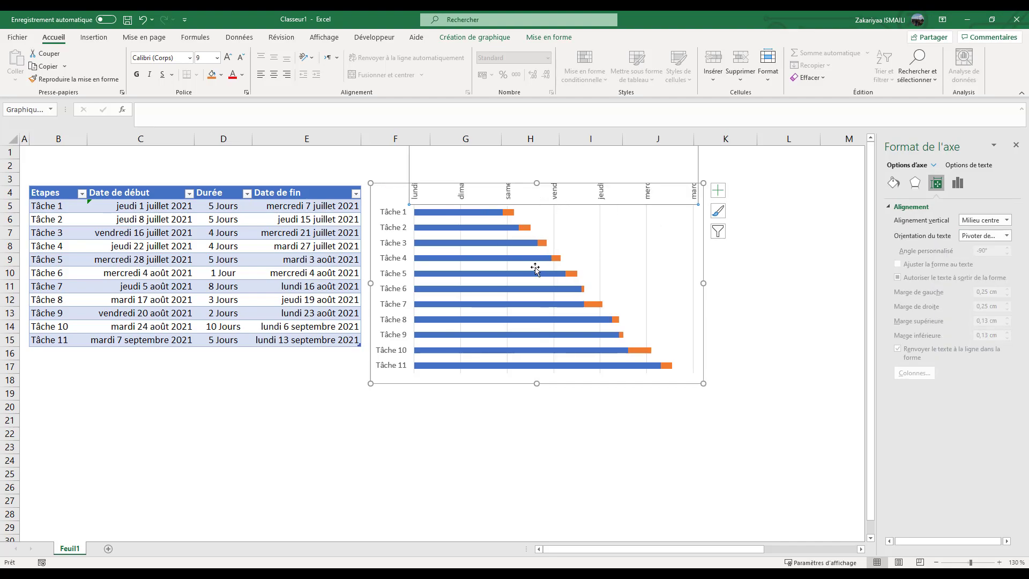
Lower the top edge of the plot area to make room for the date labels, and enlarge the whole chart to about row 22.
left_click(792, 355)
left_click(578, 201)
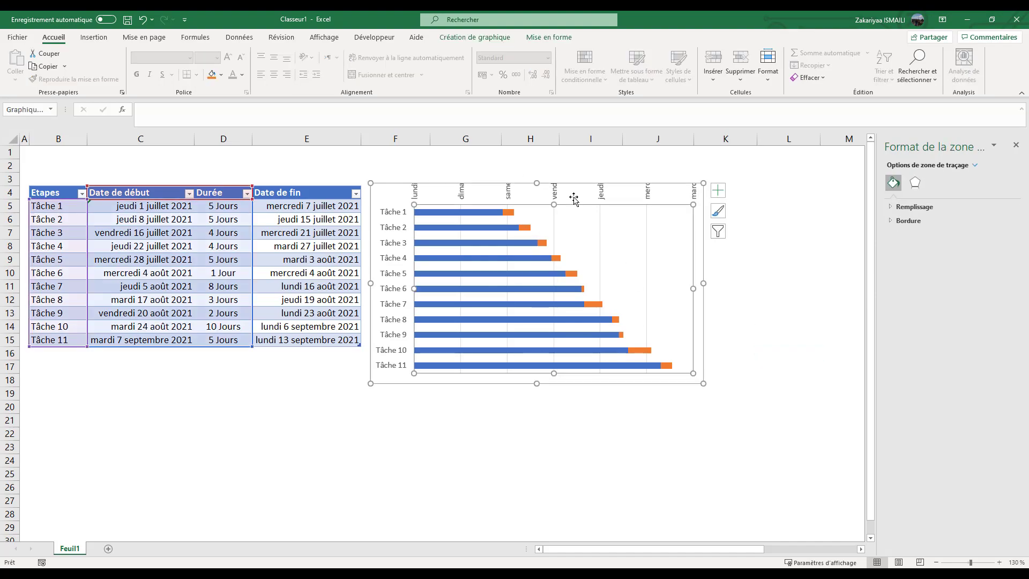
left_click_drag(555, 204, 555, 257)
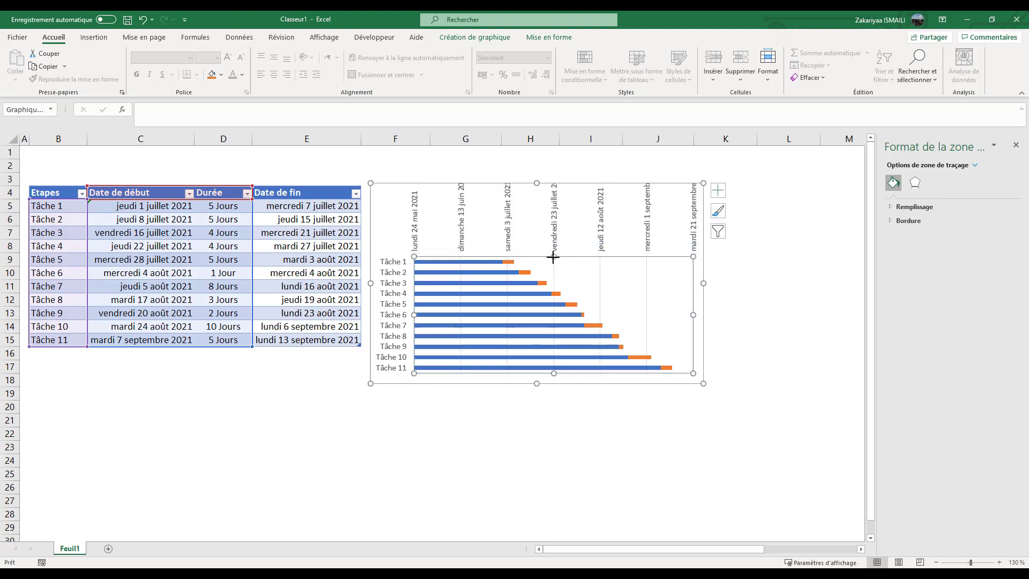
left_click_drag(704, 383, 760, 455)
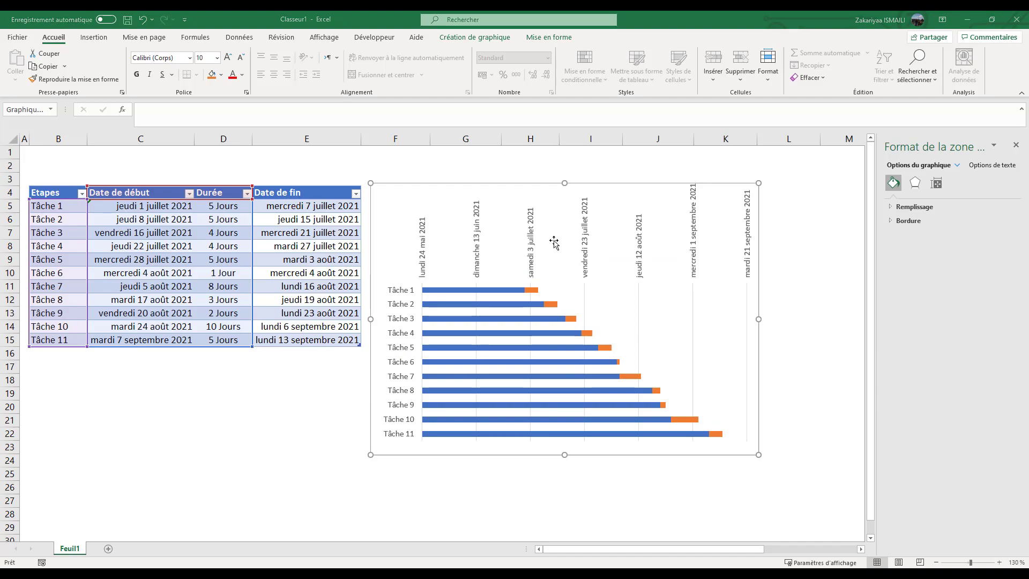
Unlink the date axis's number format from the source cells.
left_click(535, 232)
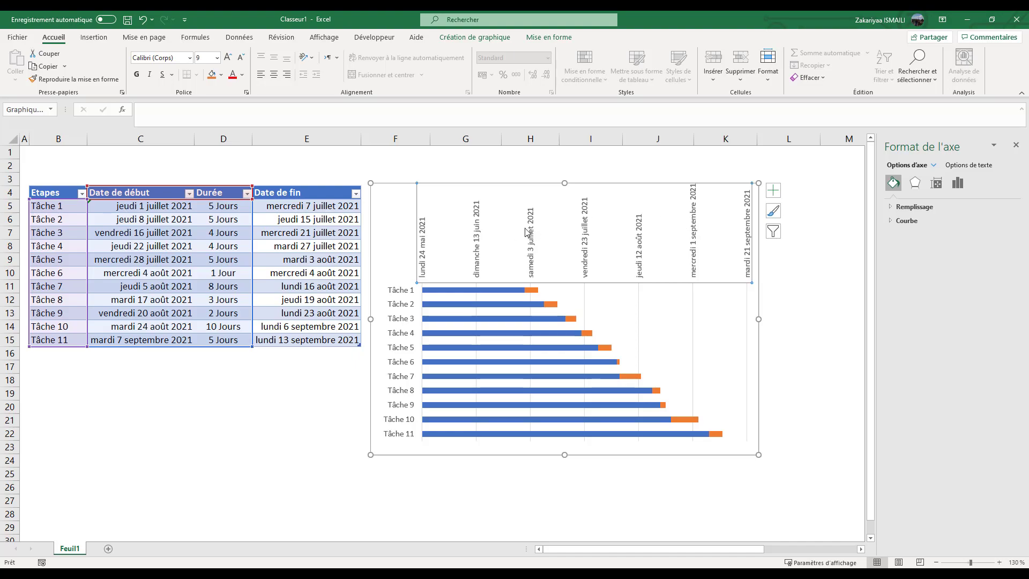
right_click(497, 225)
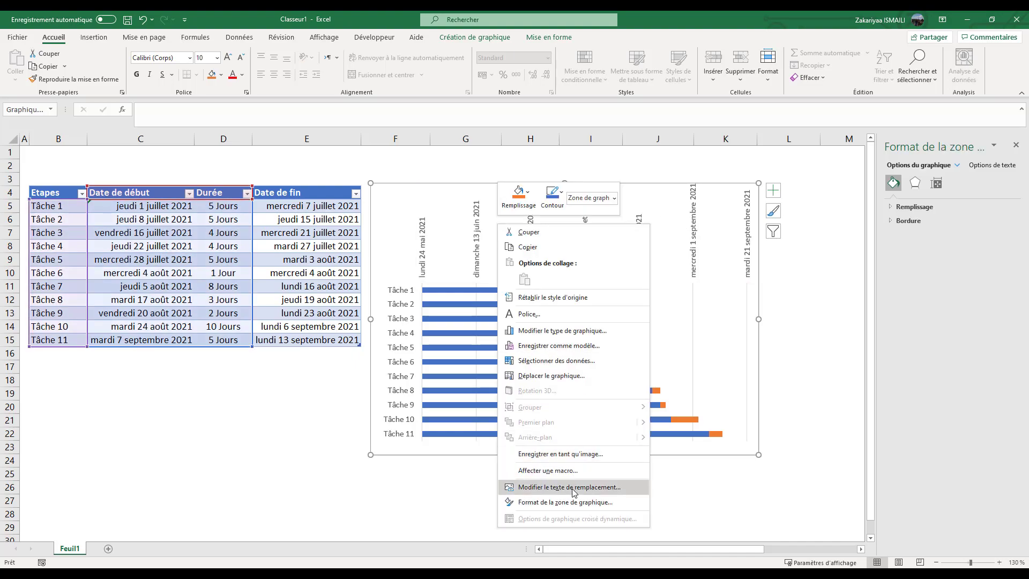
left_click(440, 252)
left_click(440, 251)
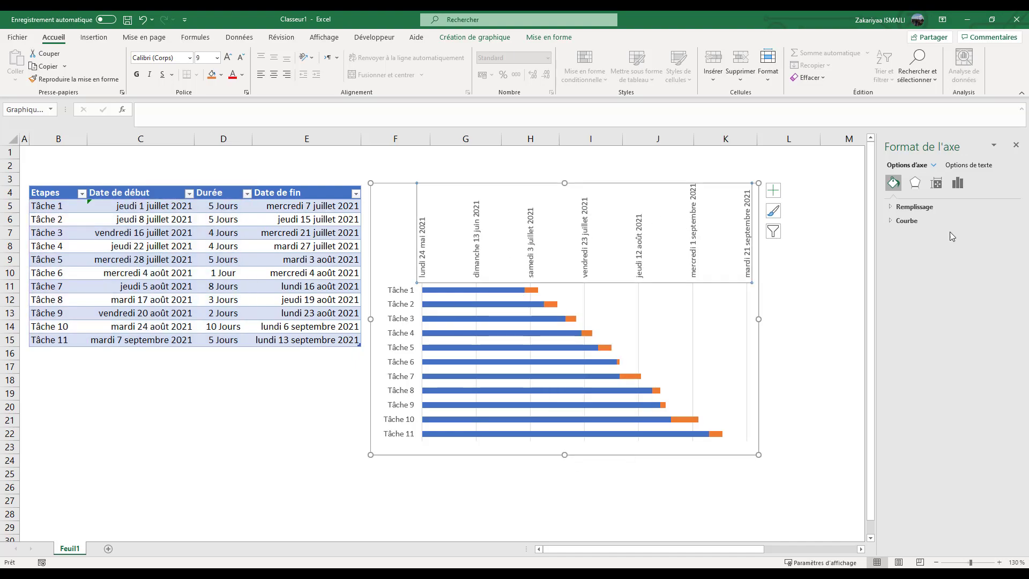
left_click(934, 183)
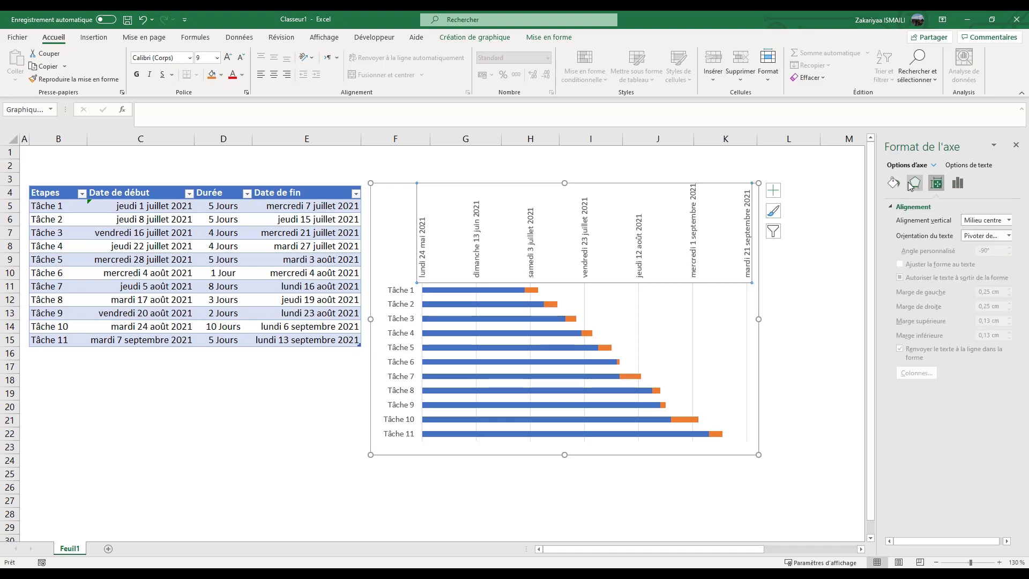
left_click(959, 185)
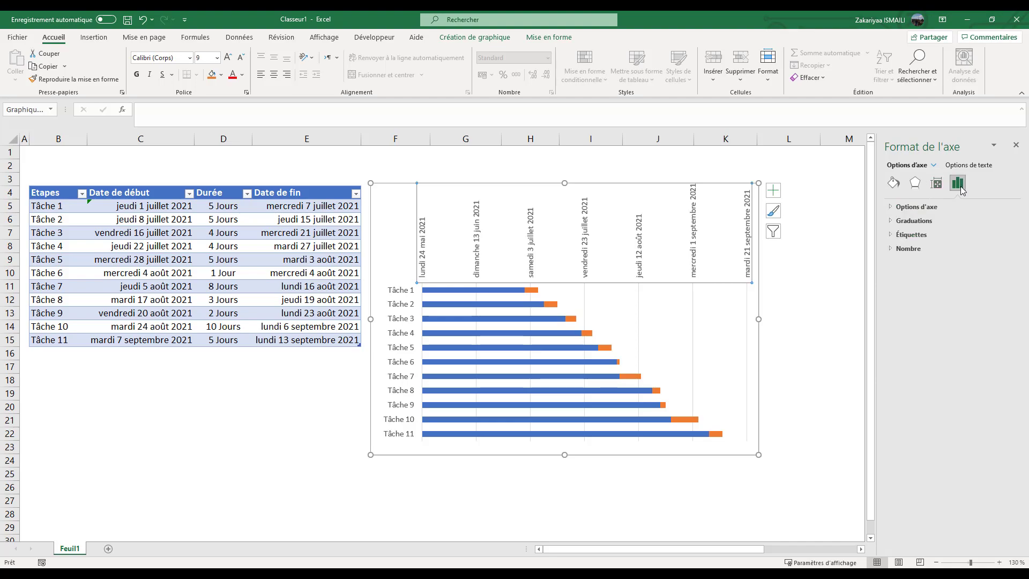
left_click(891, 248)
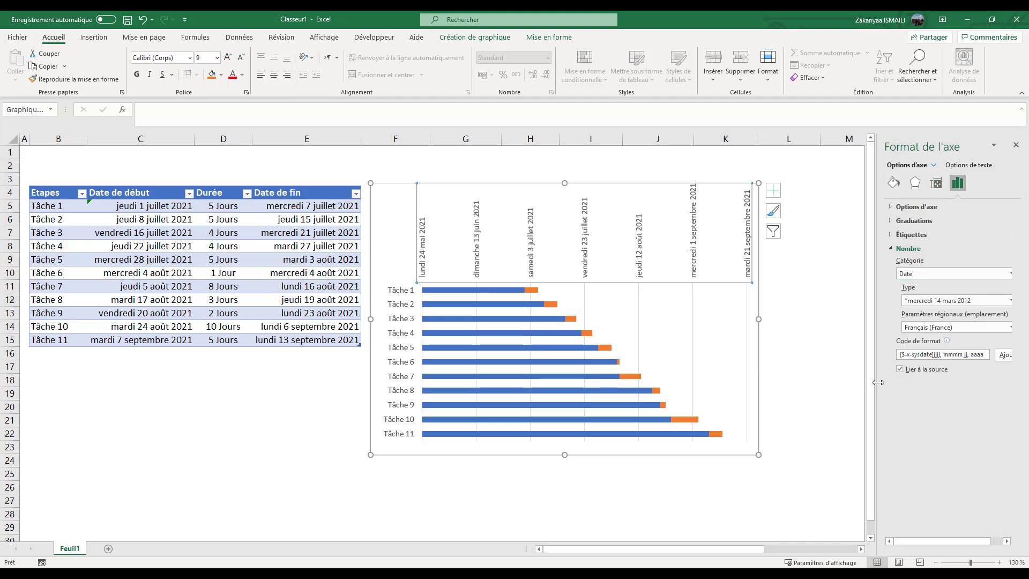
left_click_drag(877, 383, 819, 378)
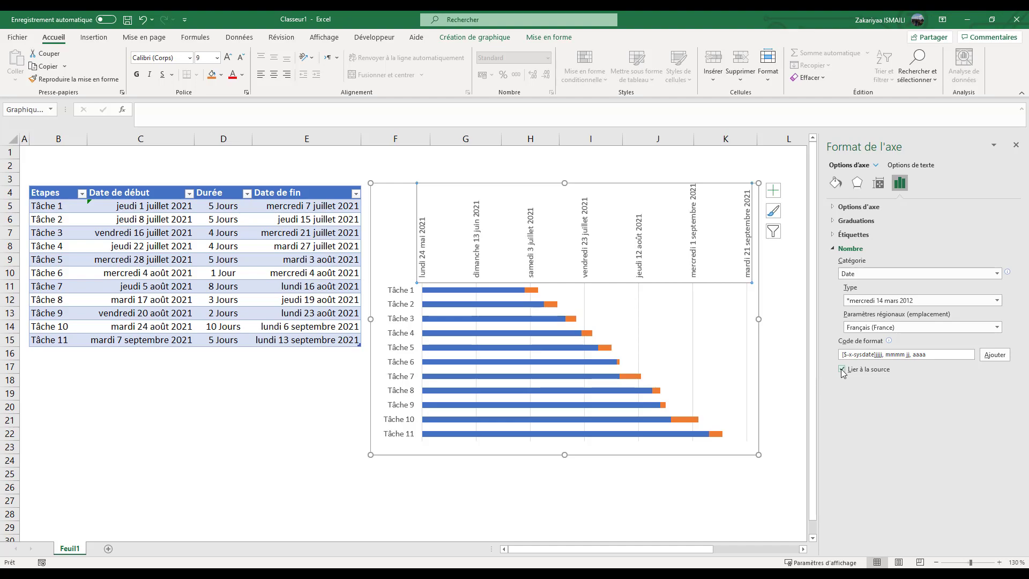
left_click(842, 370)
Add the custom format code "jjj, jj mm aa" and apply it to the date axis labels.
left_click(946, 355)
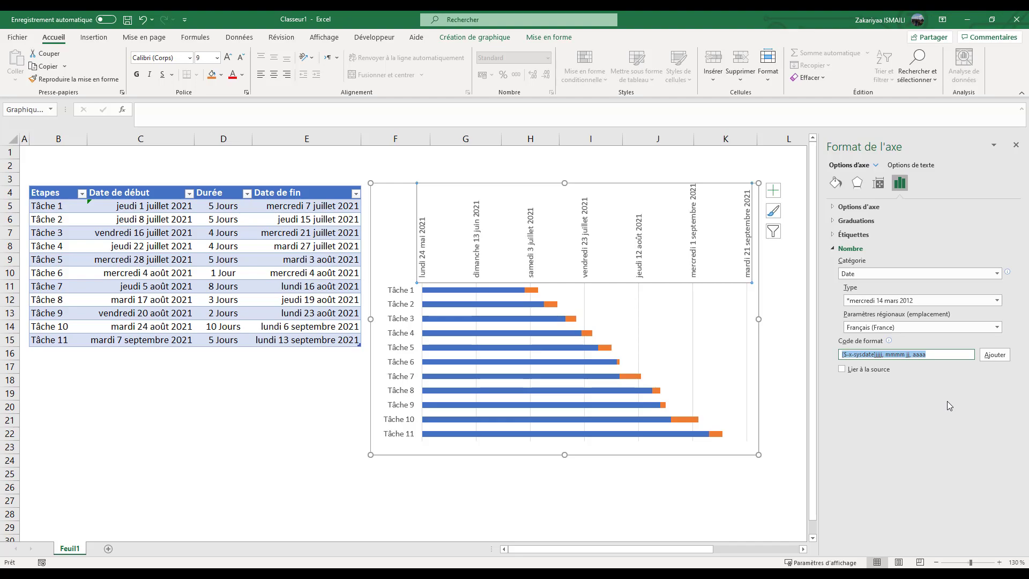
type("jjj")
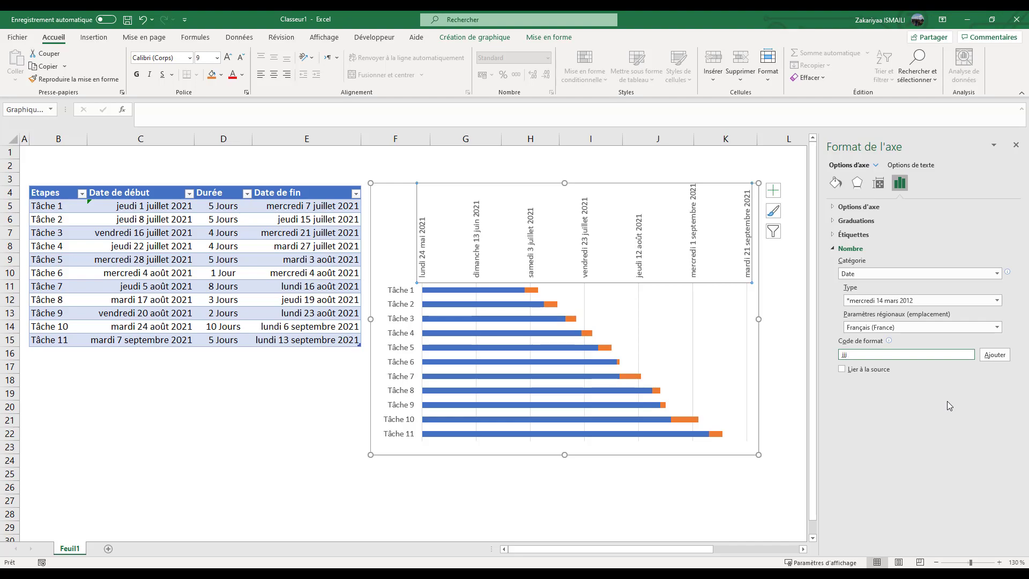
type("j mm")
type("aa")
type(",")
left_click(994, 354)
left_click(554, 493)
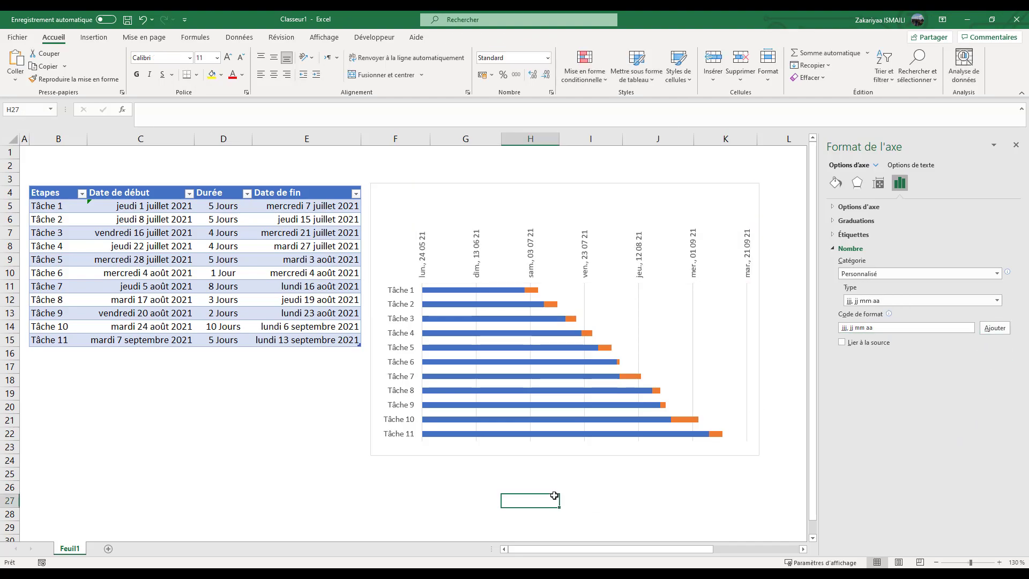
Change the date axis's format code to use slashes between day, month and year: "jjj, jj/mm/aa".
left_click(438, 273)
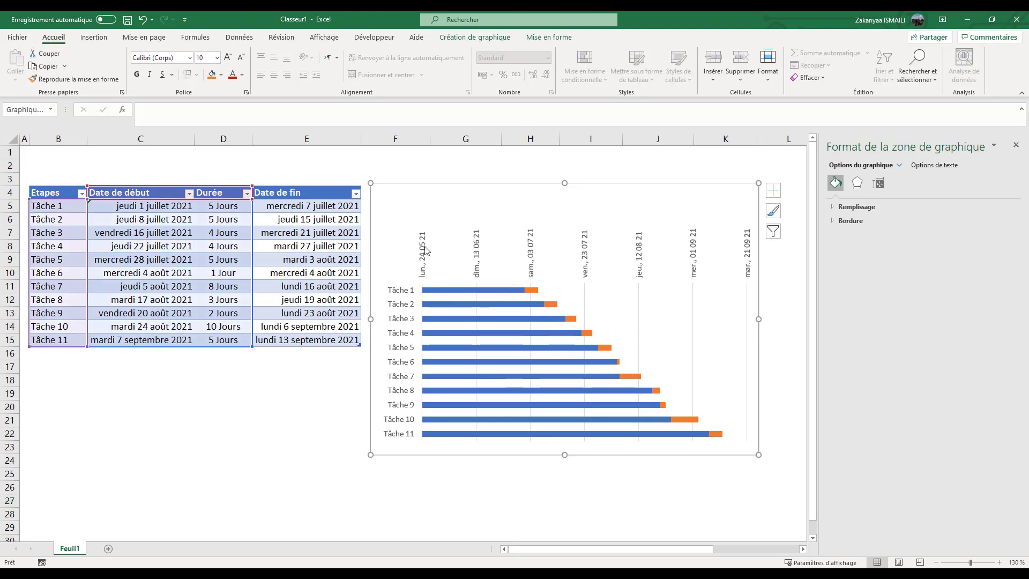
left_click(474, 256)
left_click(900, 184)
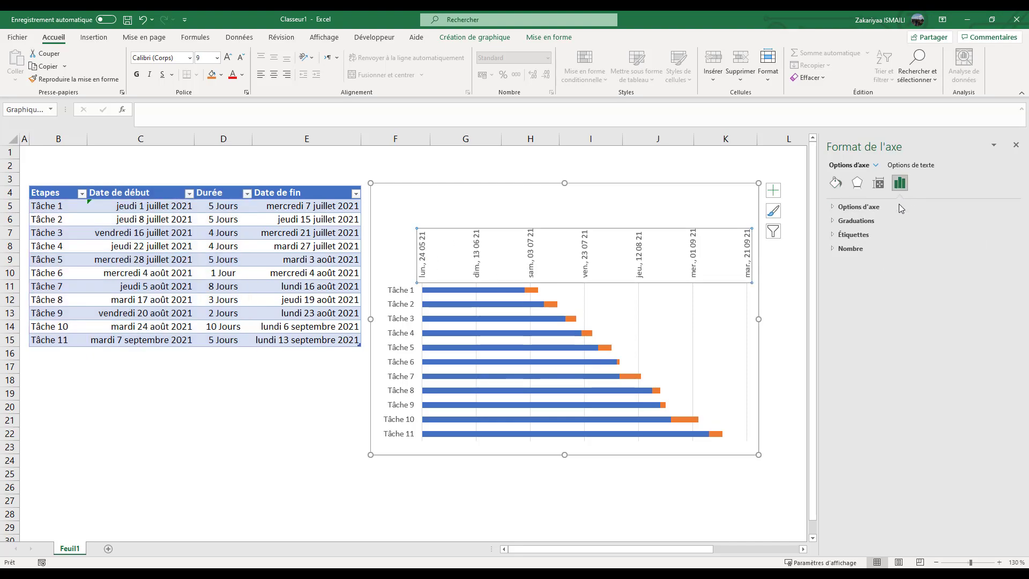
left_click(831, 247)
left_click(865, 327)
key("BackSpace")
type("/aa")
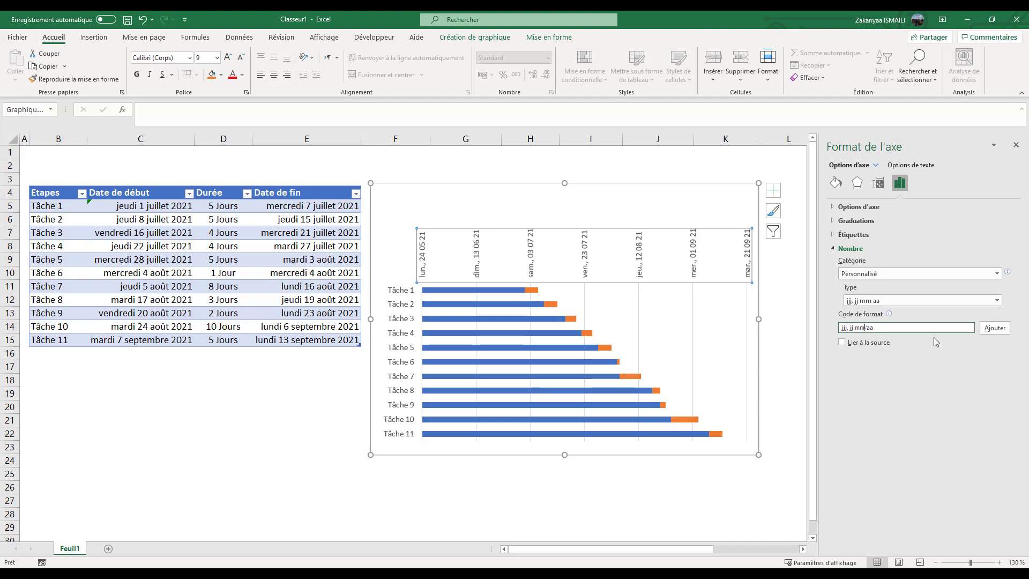
key("Left")
key("Left")
key("Left")
key("BackSpace")
type("/")
left_click(995, 327)
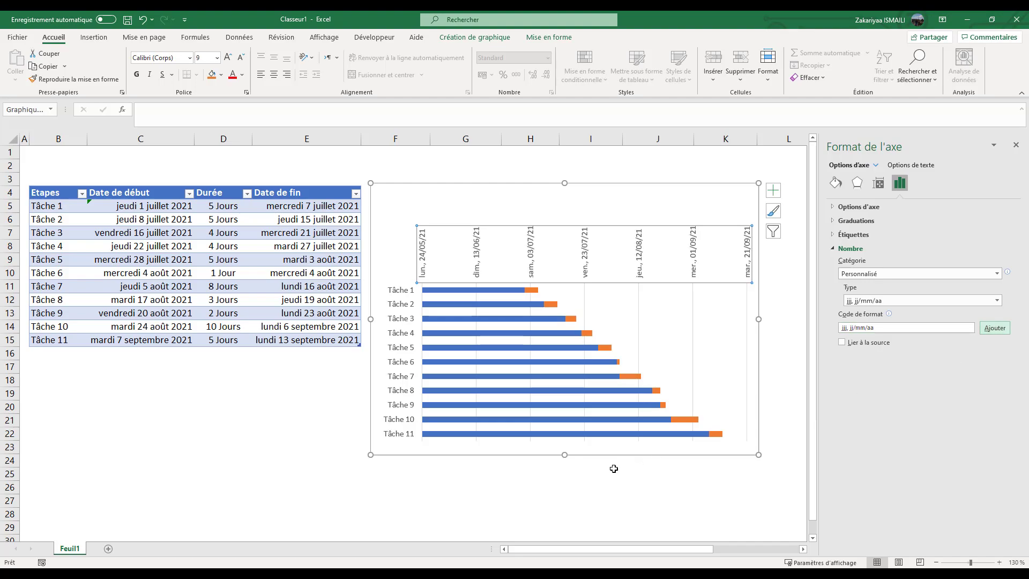
left_click(538, 488)
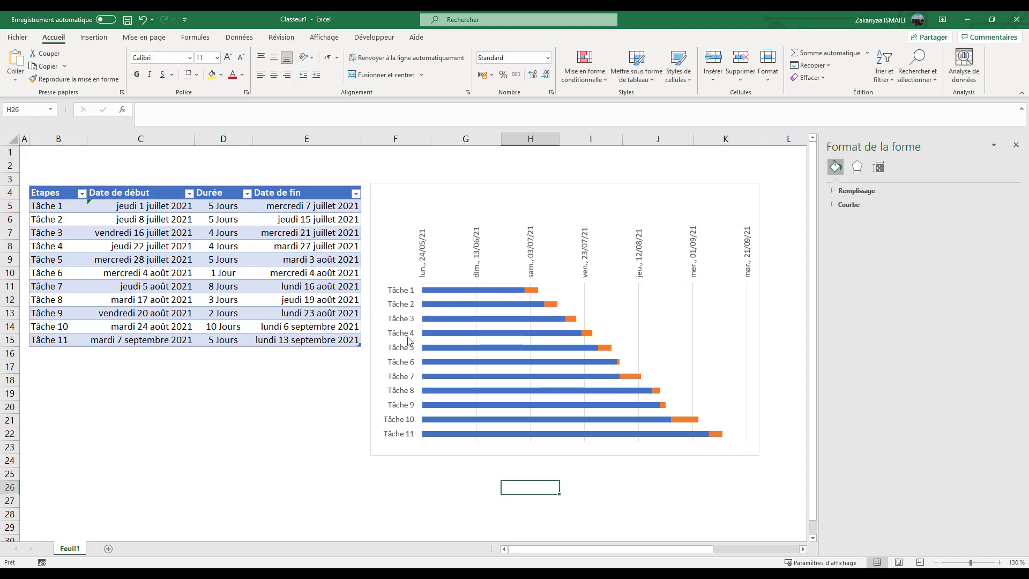
Remove the comma from the date axis's format code so that it reads "jjj jj/mm/aa".
left_click(877, 167)
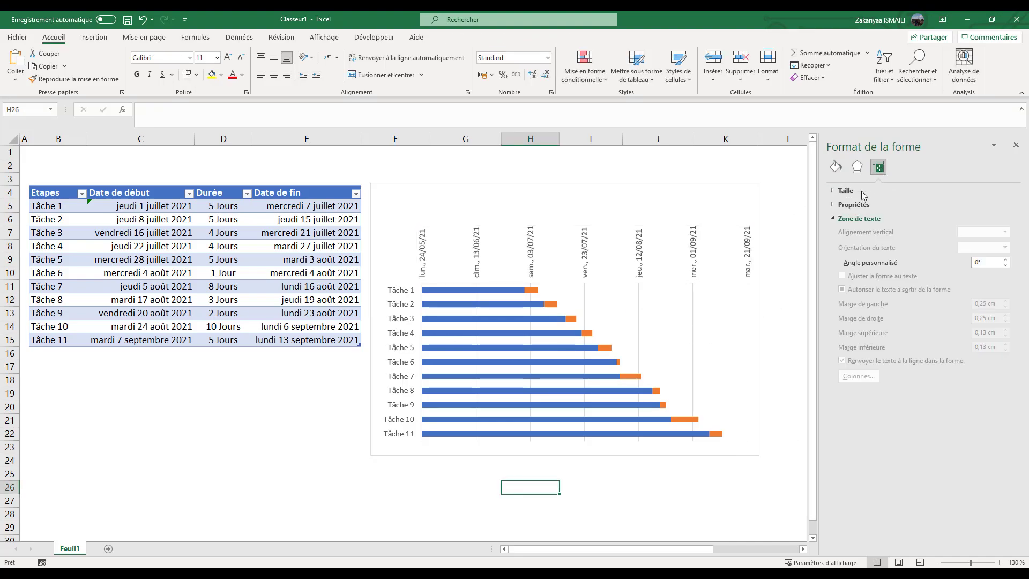
left_click(609, 194)
left_click(638, 255)
left_click(899, 183)
left_click(833, 247)
left_click(851, 328)
key("BackSpace")
key("BackSpace")
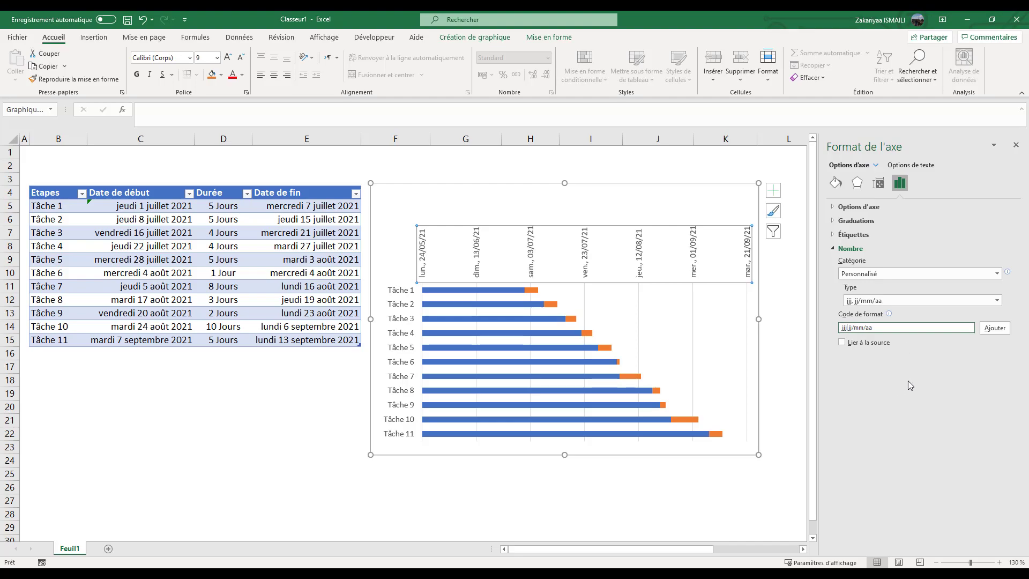
left_click(994, 328)
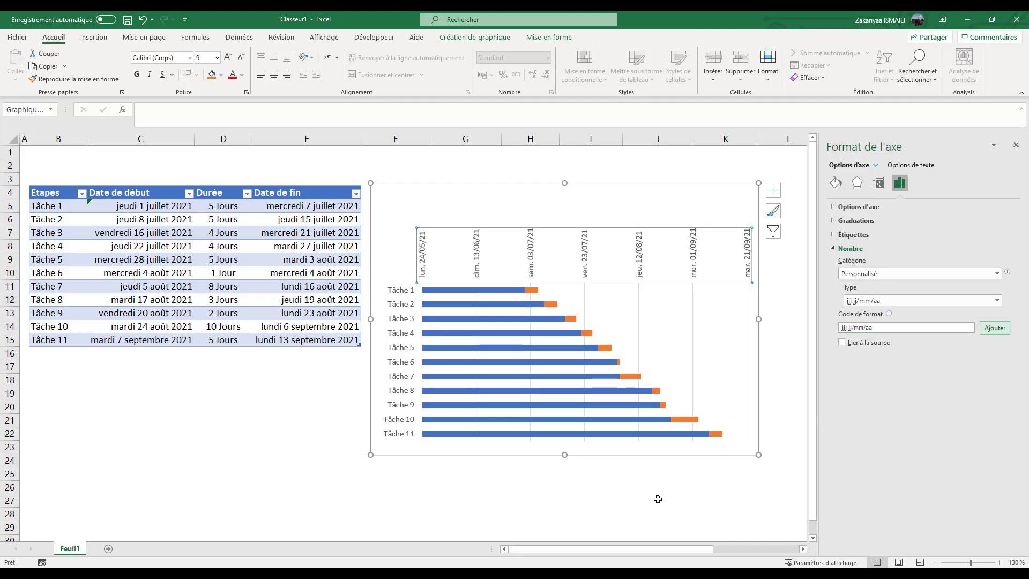
left_click(654, 496)
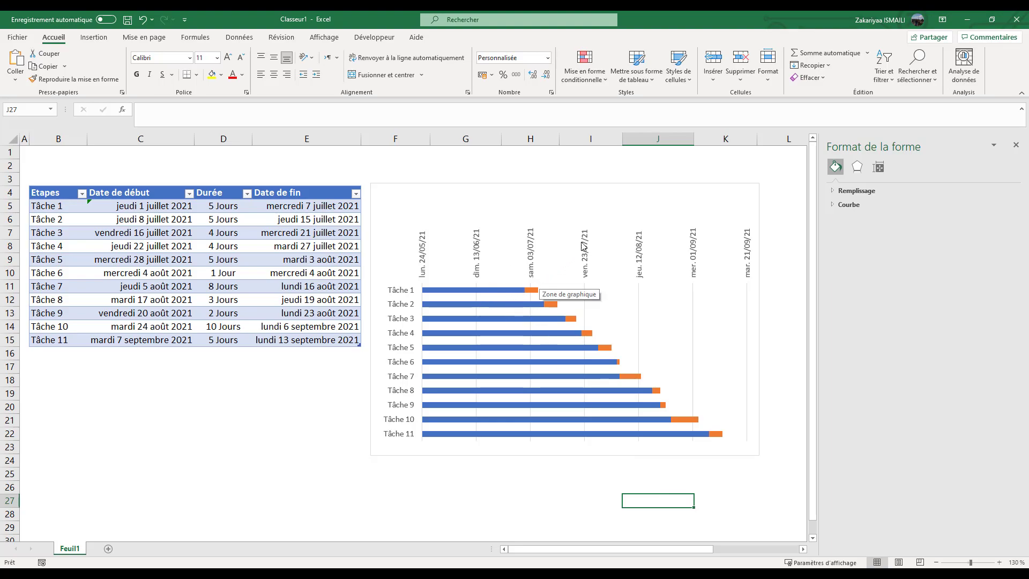
Extend the plot area's top edge upward to take up the empty space above the date labels.
left_click(586, 265)
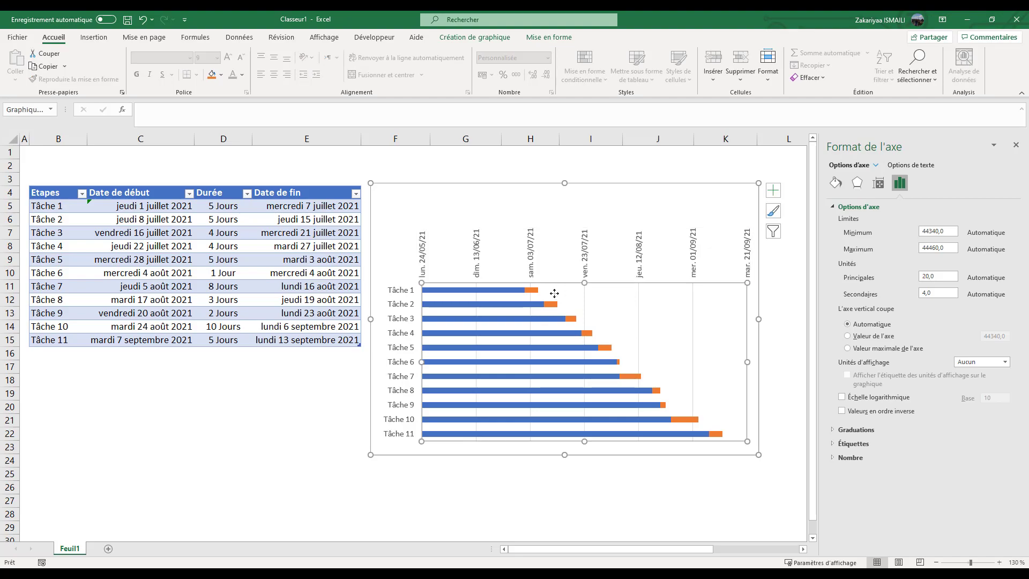
left_click_drag(584, 283, 585, 242)
Set the "Date de début" series bars to no fill, leaving only the duration bars coloured in the chart.
left_click(494, 259)
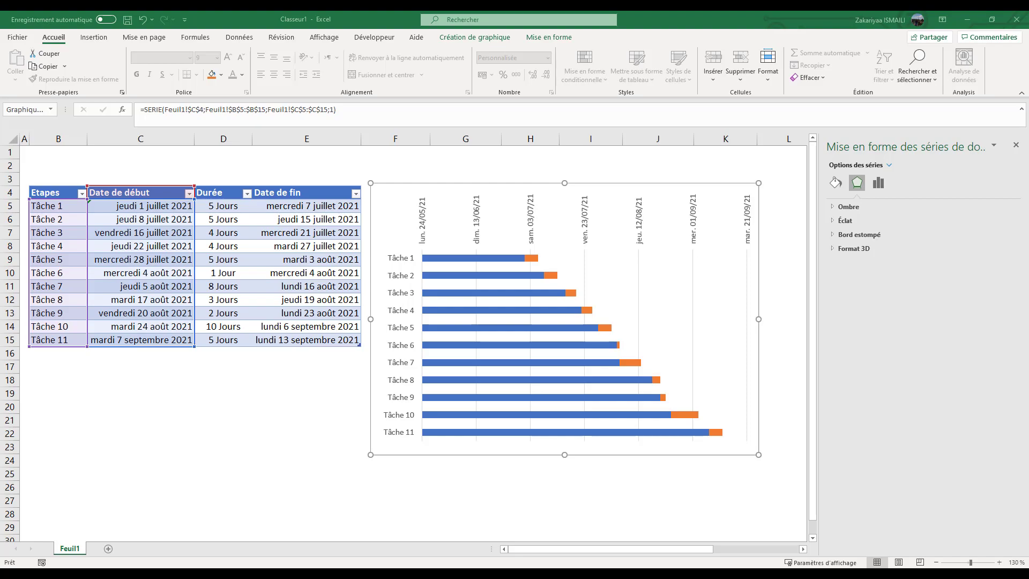
left_click(535, 258)
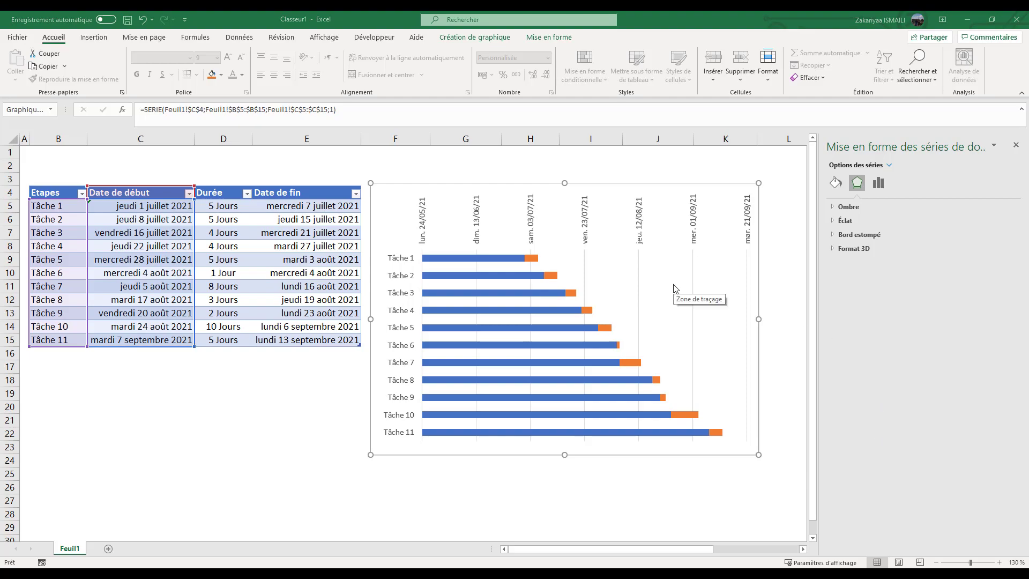
left_click(494, 257)
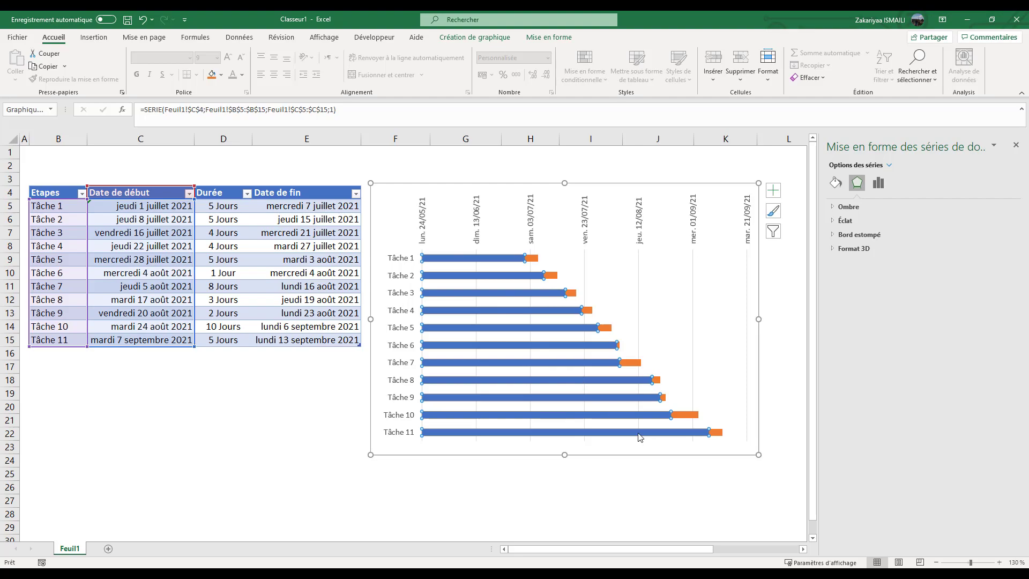
right_click(494, 259)
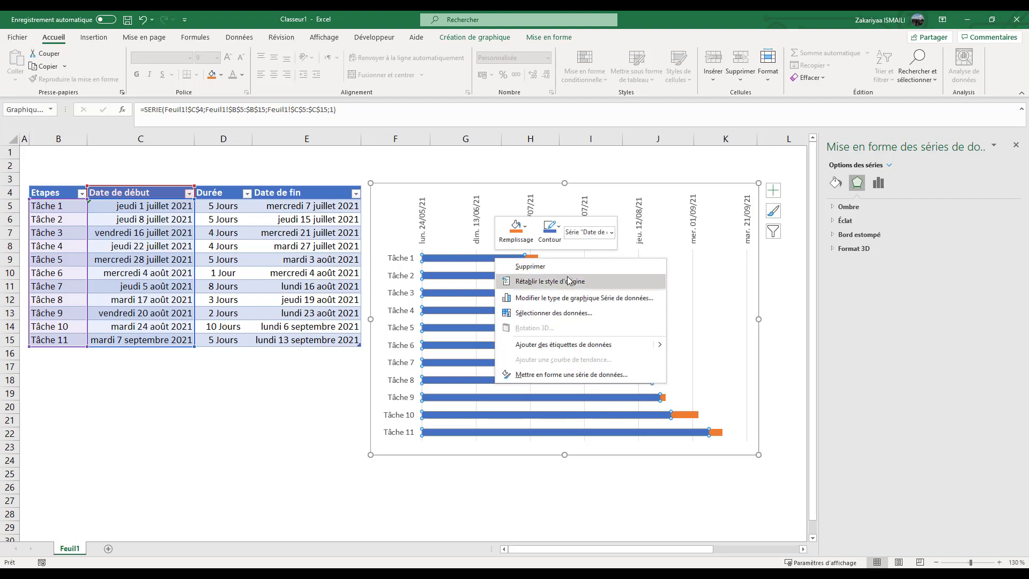
left_click(562, 374)
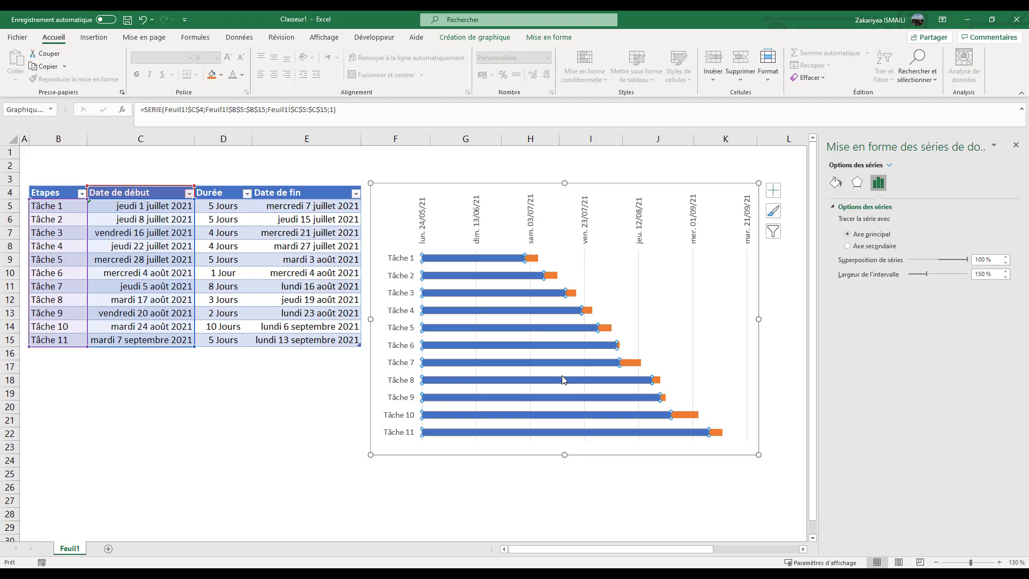
left_click(860, 179)
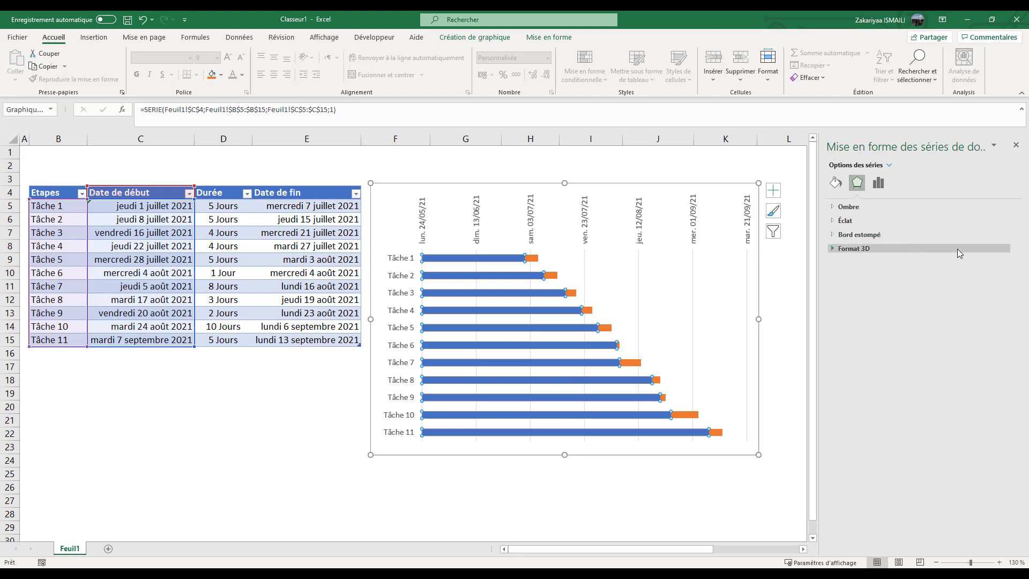
left_click(835, 183)
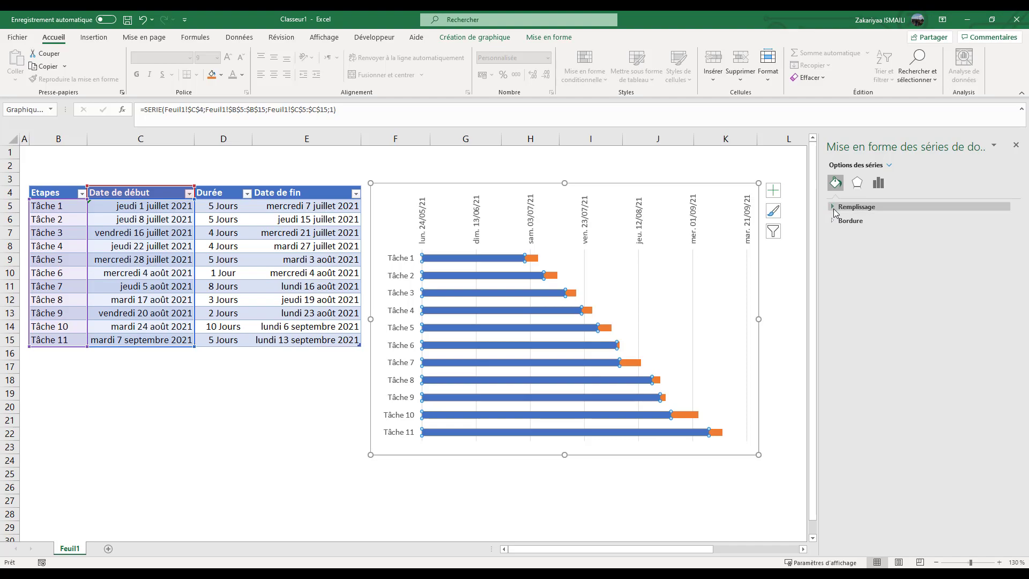
left_click(834, 207)
left_click(842, 223)
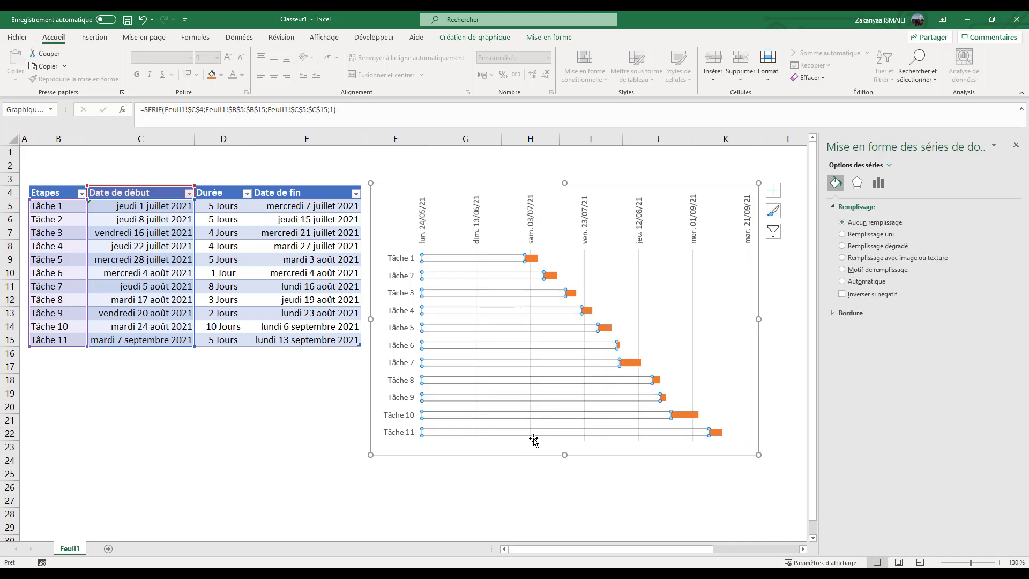
Reduce the gap width of the "Durée" series to 0% so that its bars fill the full row height.
left_click(532, 259)
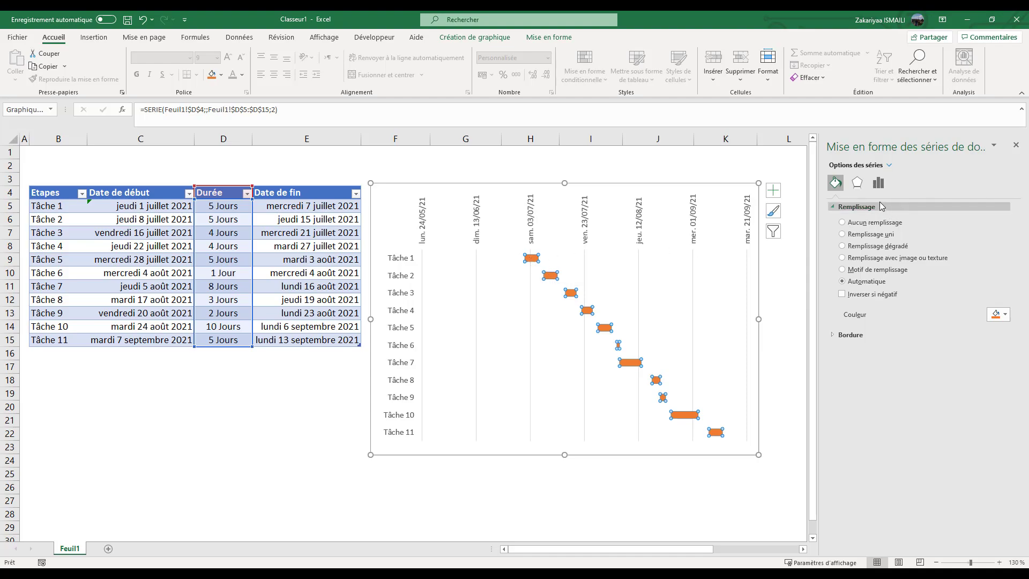
left_click(877, 183)
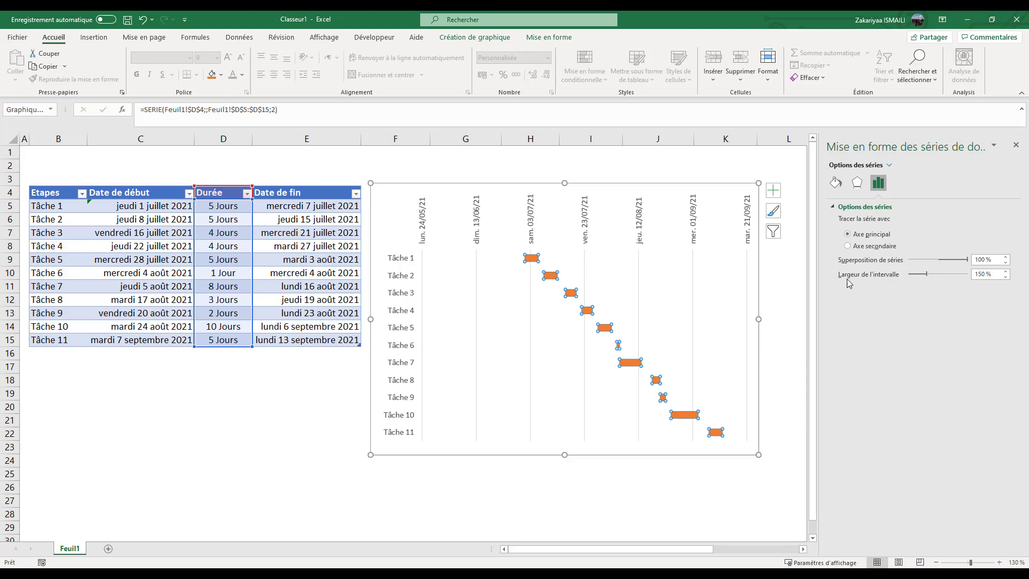
left_click_drag(928, 275, 907, 275)
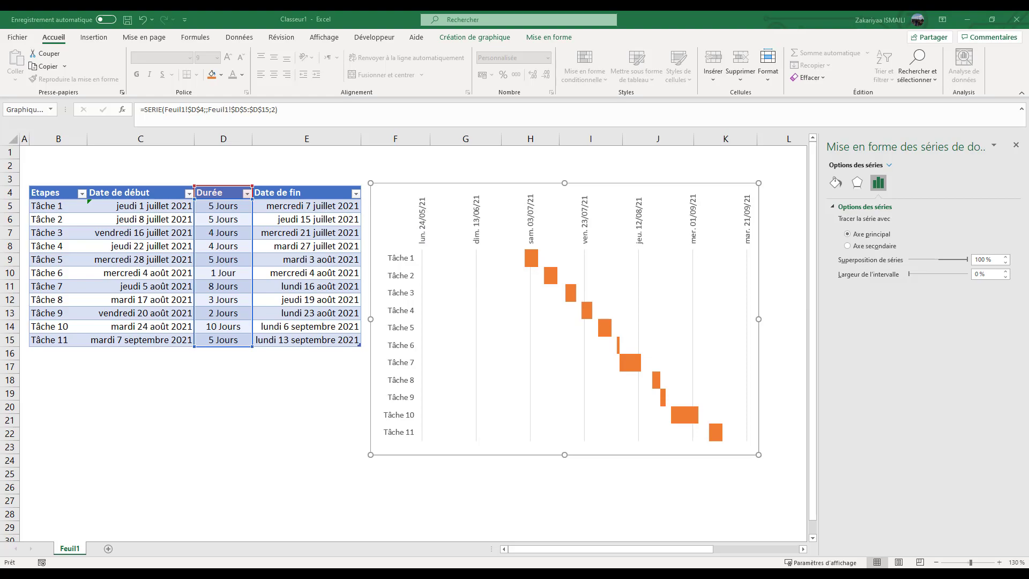
left_click(520, 230)
key("Escape")
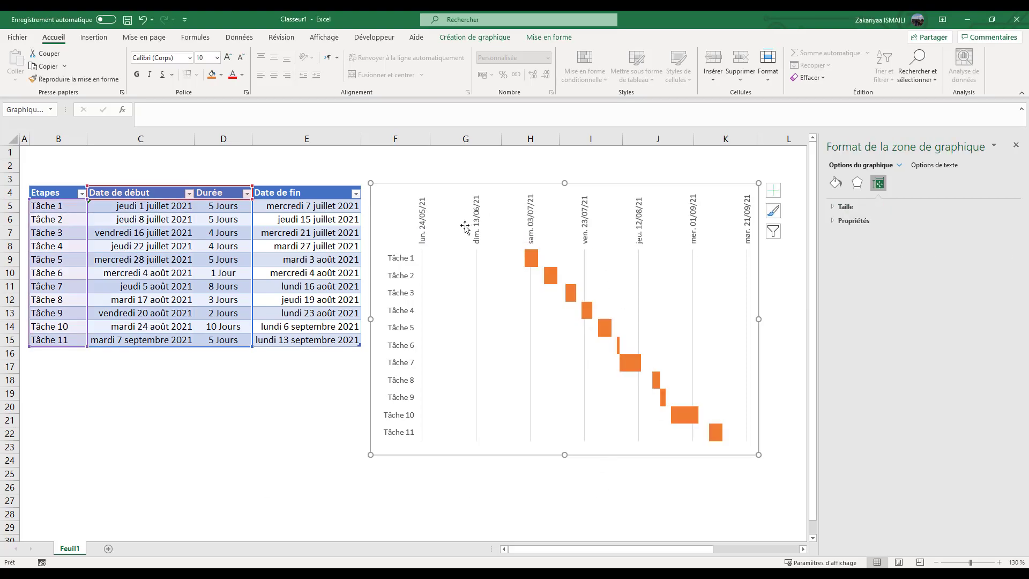
Set the minimum bound of the chart's date axis to 01/07/2021.
left_click(472, 229)
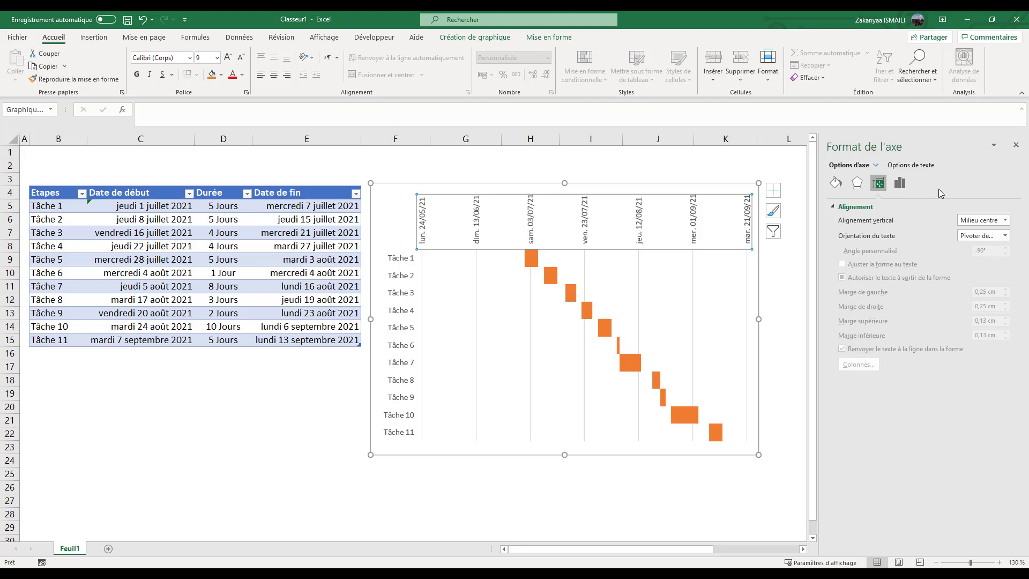
left_click(900, 184)
left_click(834, 207)
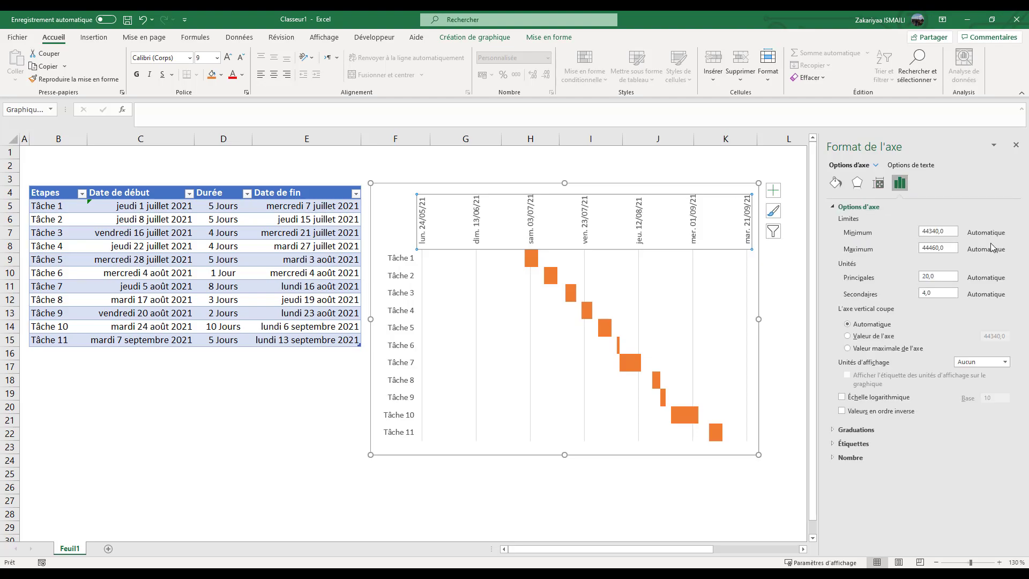
left_click(951, 232)
type("01/07/2021")
key("Return")
left_click(578, 498)
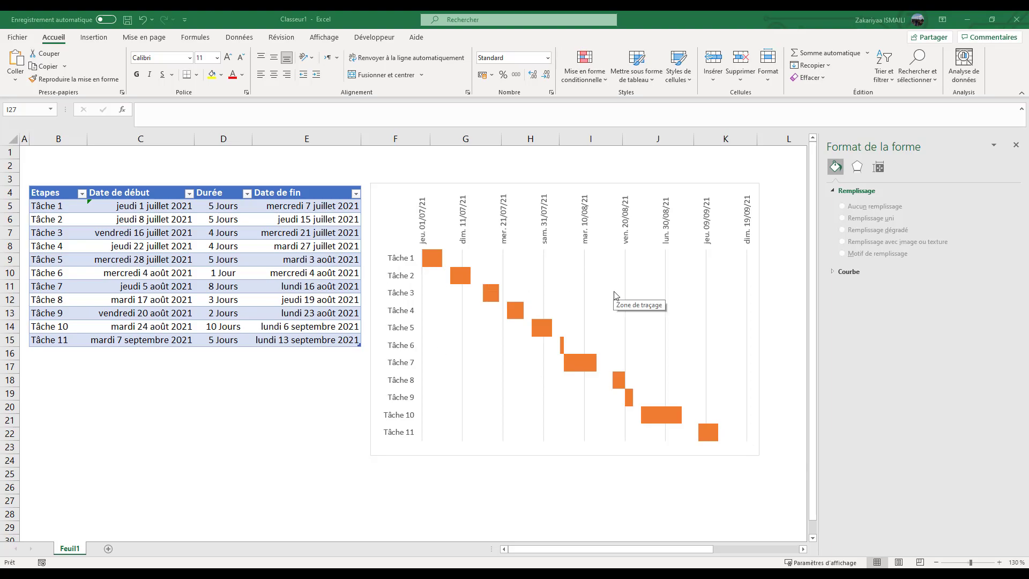
Add minor gridlines to the chart's horizontal date axis.
left_click(596, 309)
left_click(561, 284)
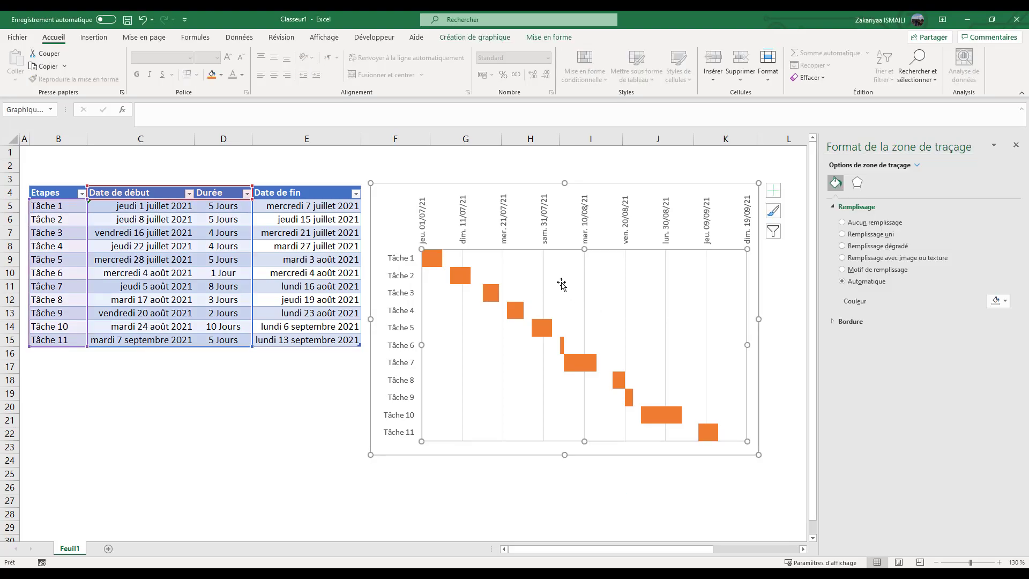
right_click(561, 284)
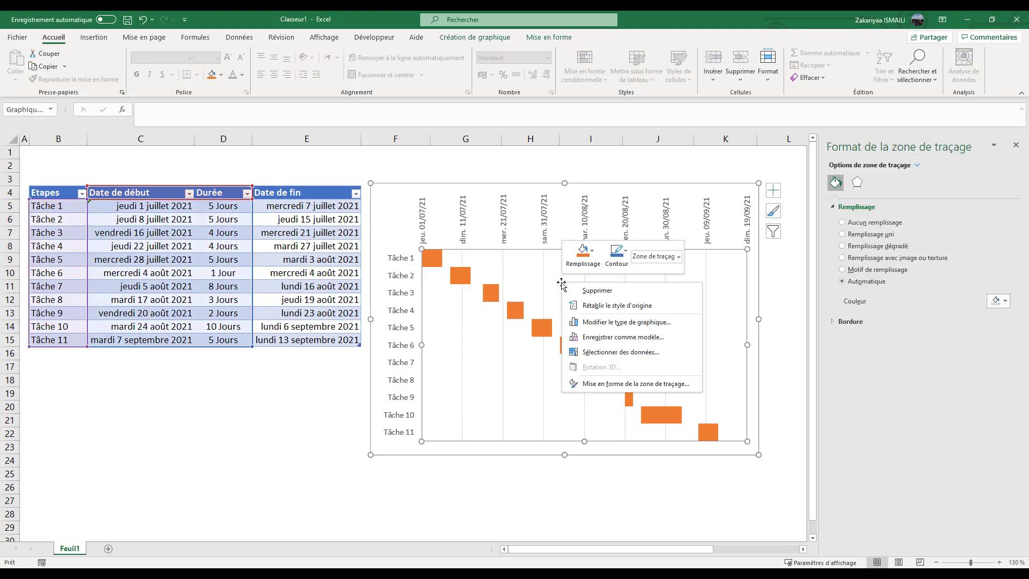
left_click(547, 226)
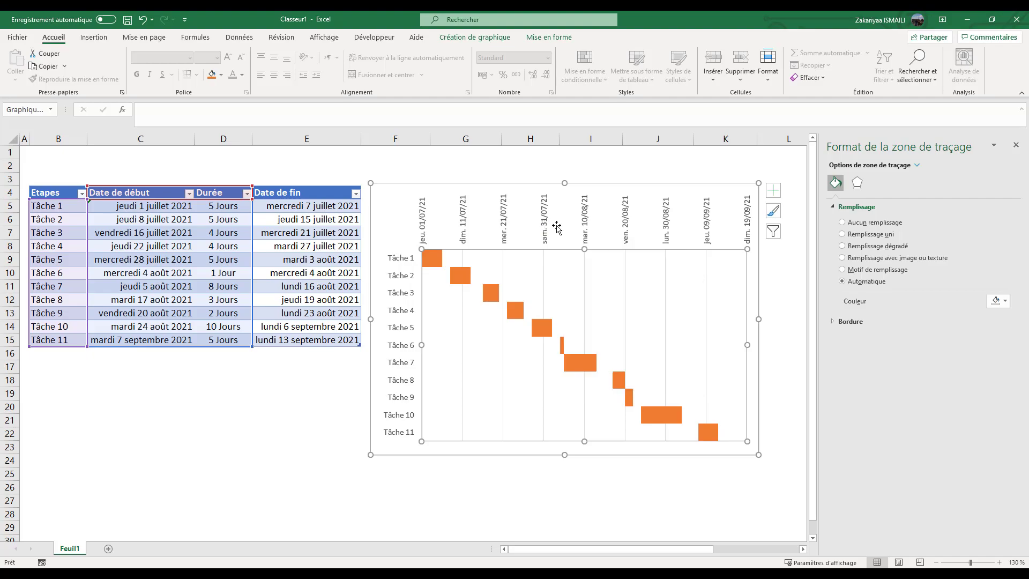
left_click(556, 225)
left_click(545, 229)
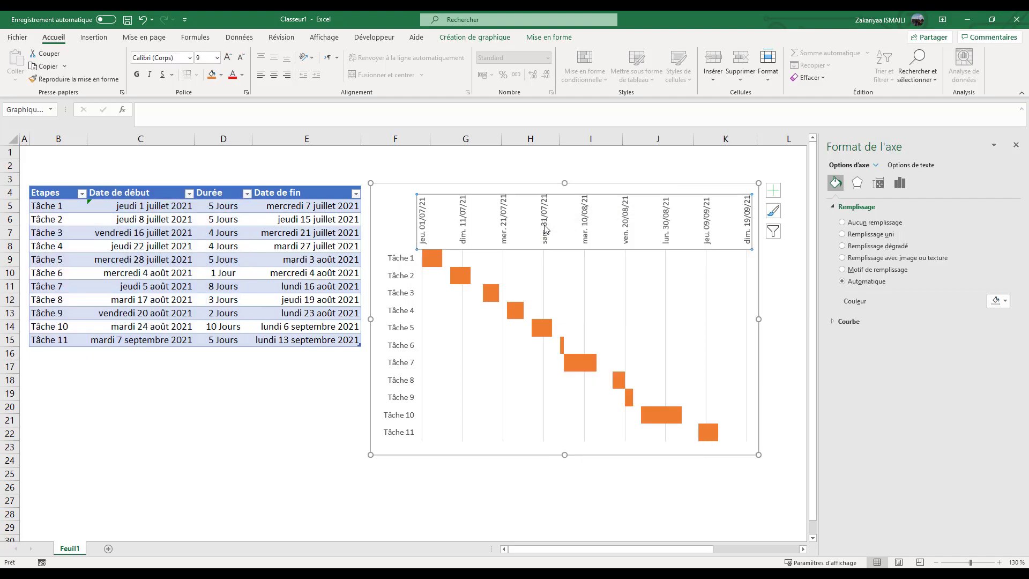
right_click(546, 229)
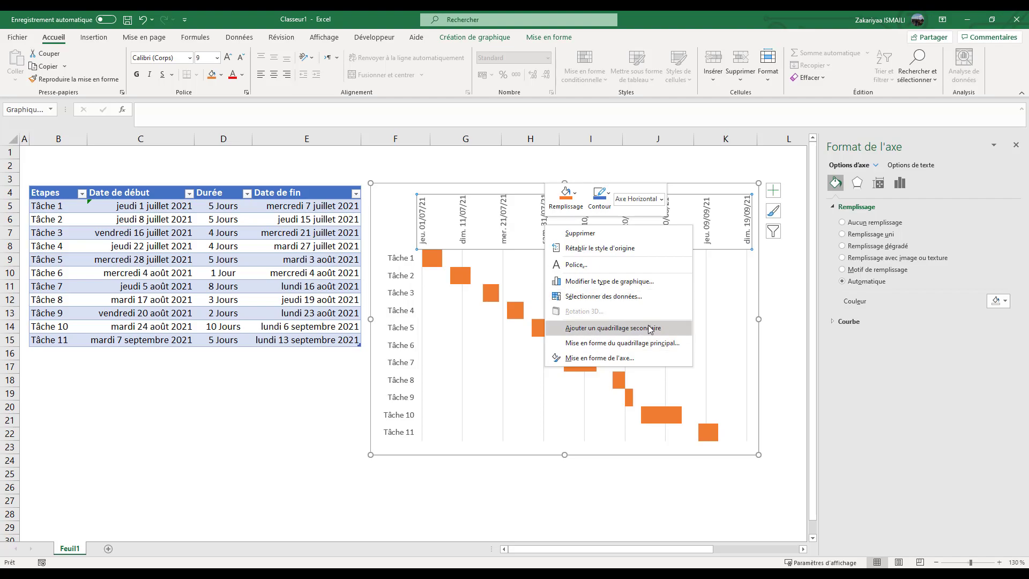
left_click(663, 330)
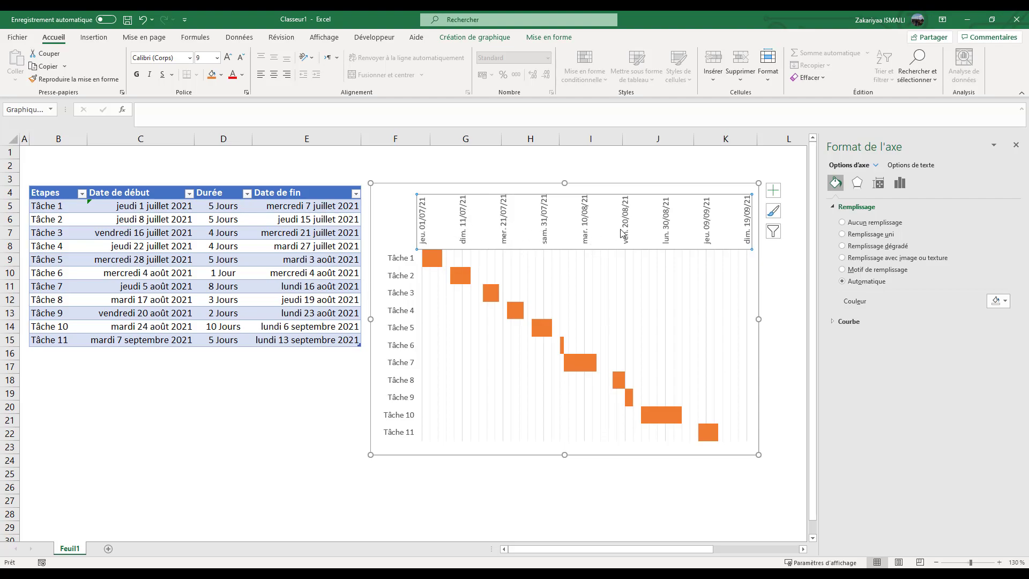
Set the major unit of the date axis to 5 days.
left_click(900, 183)
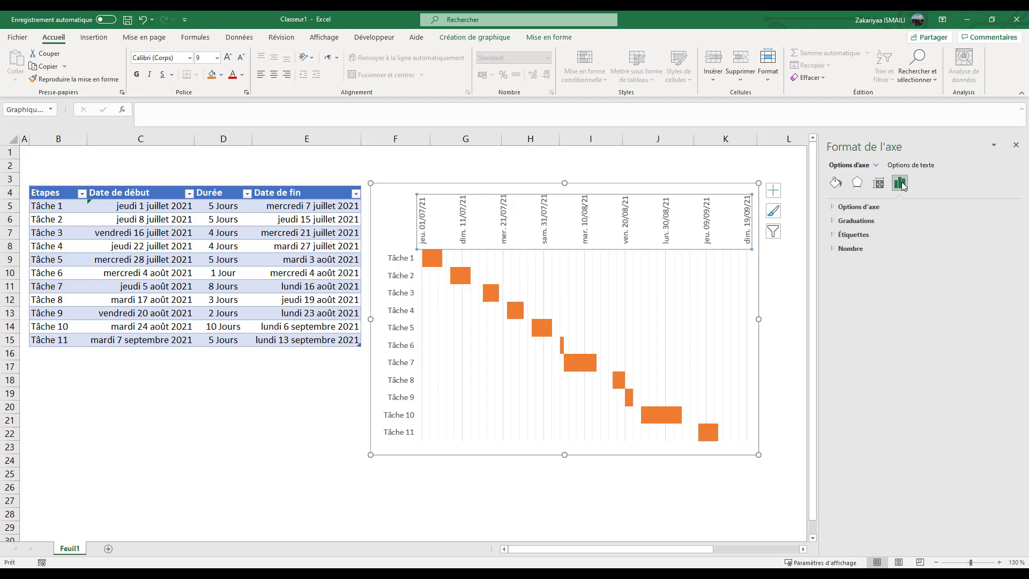
left_click(834, 207)
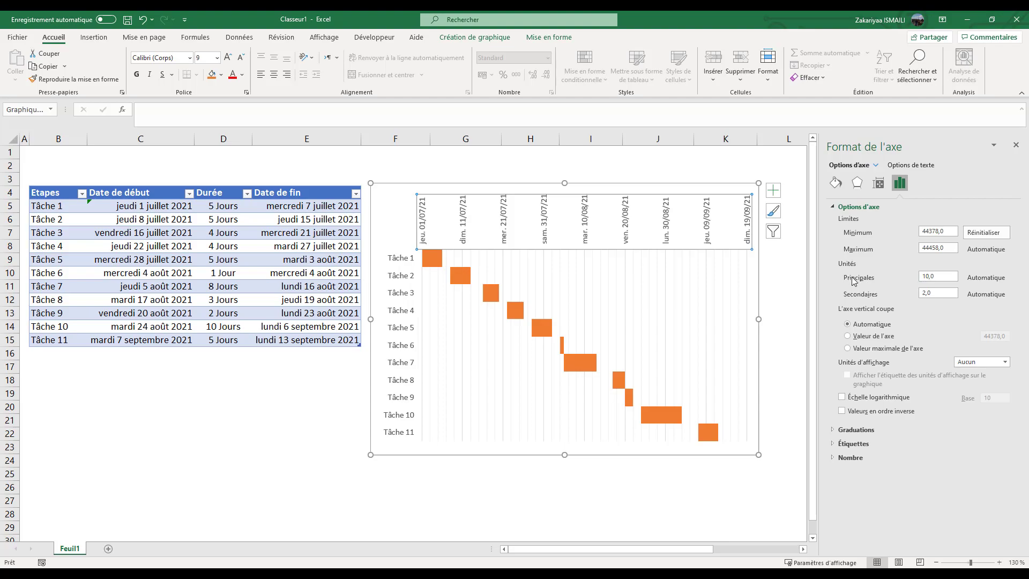
left_click_drag(939, 276, 917, 278)
type("5")
left_click(932, 293)
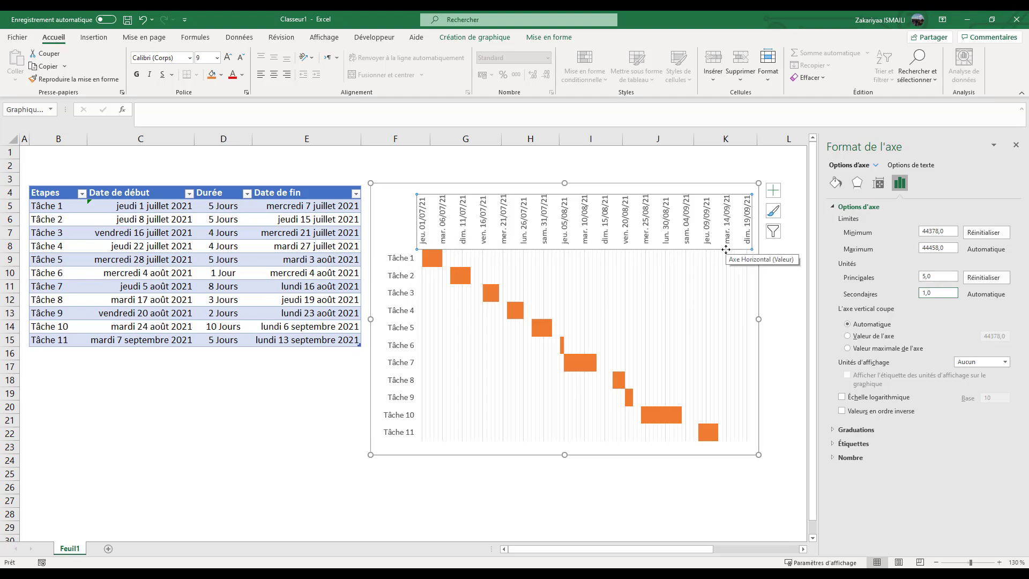
left_click(680, 373)
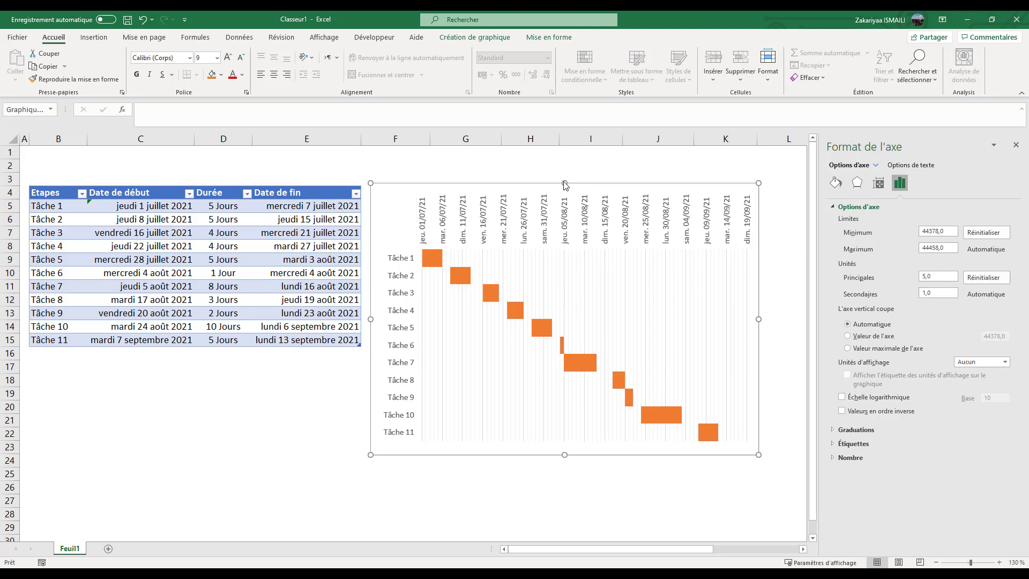
Reduce the chart's height by moving its lower edge up to about the bottom of row 20.
left_click(565, 197)
left_click(475, 487)
left_click(561, 455)
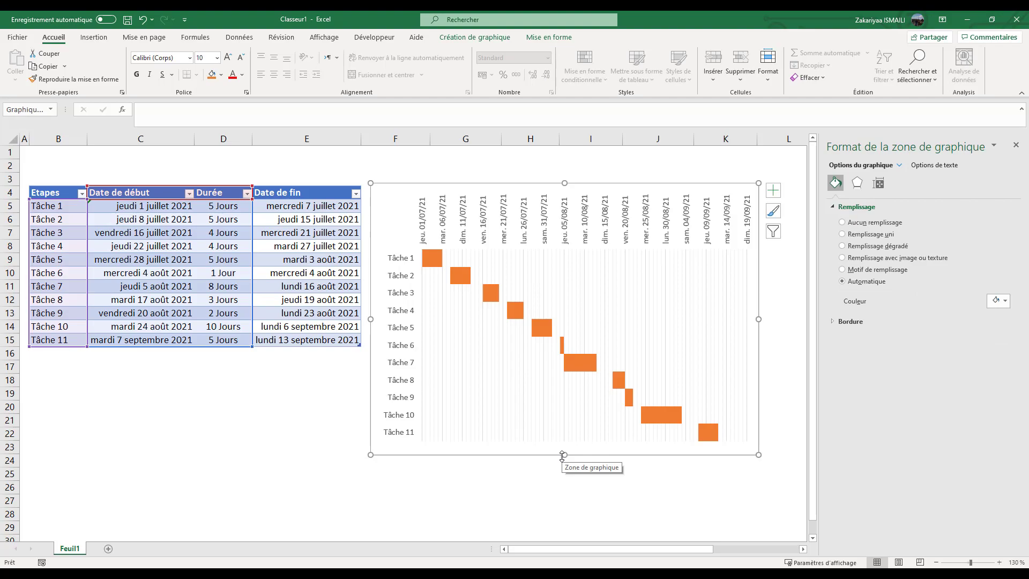
left_click_drag(561, 456, 557, 354)
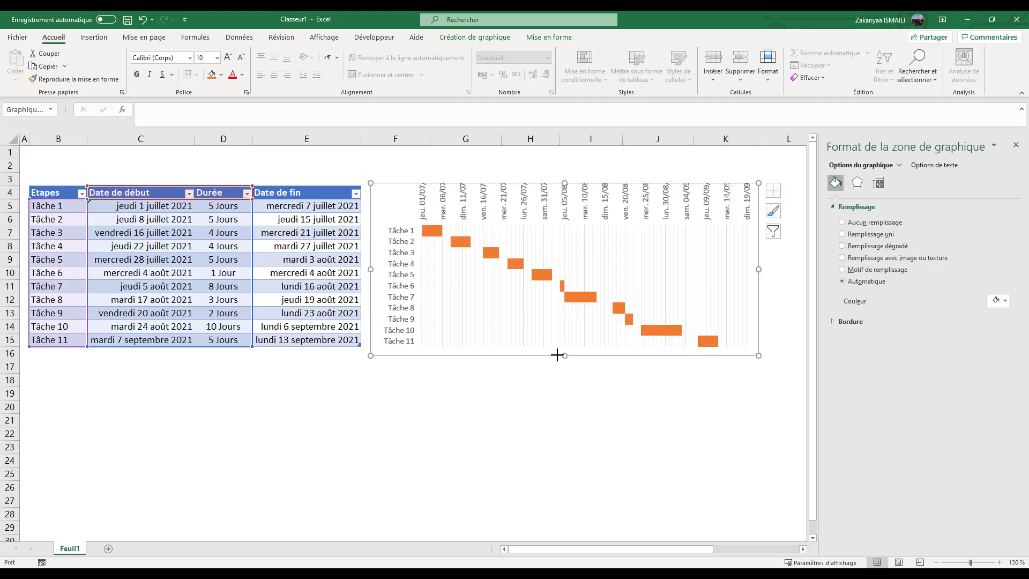
left_click(584, 268)
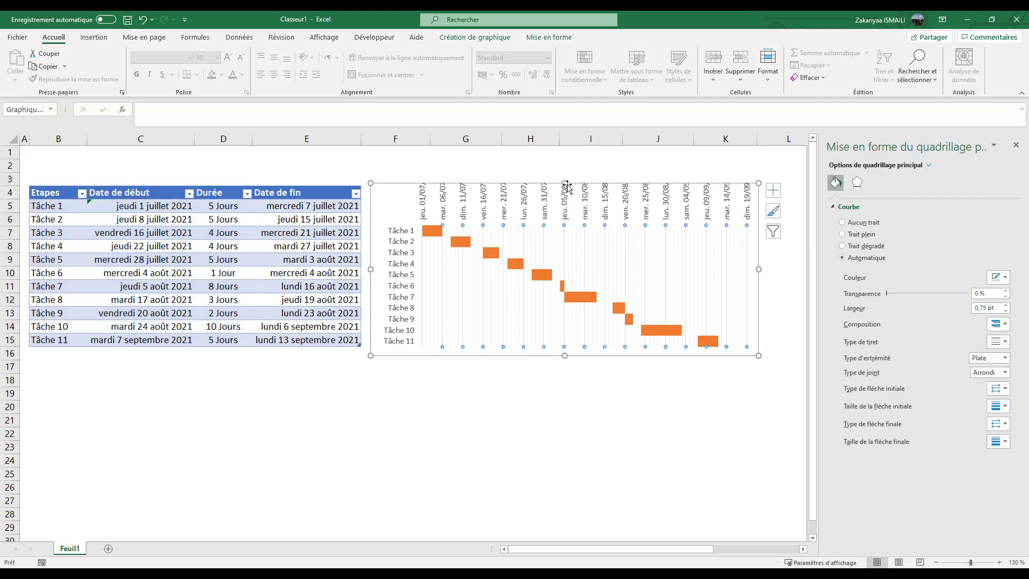
left_click_drag(563, 357, 559, 421)
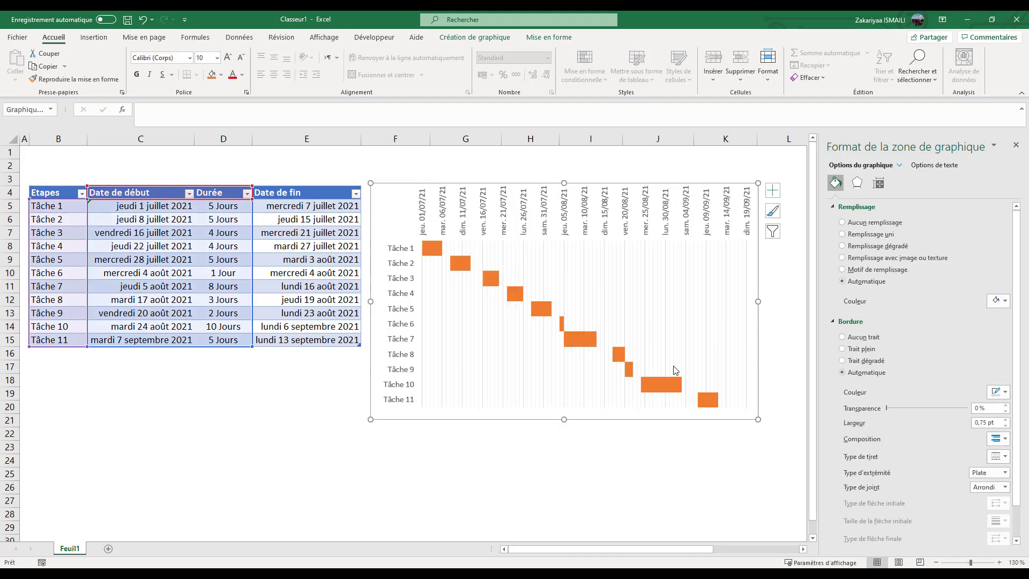
left_click(513, 343)
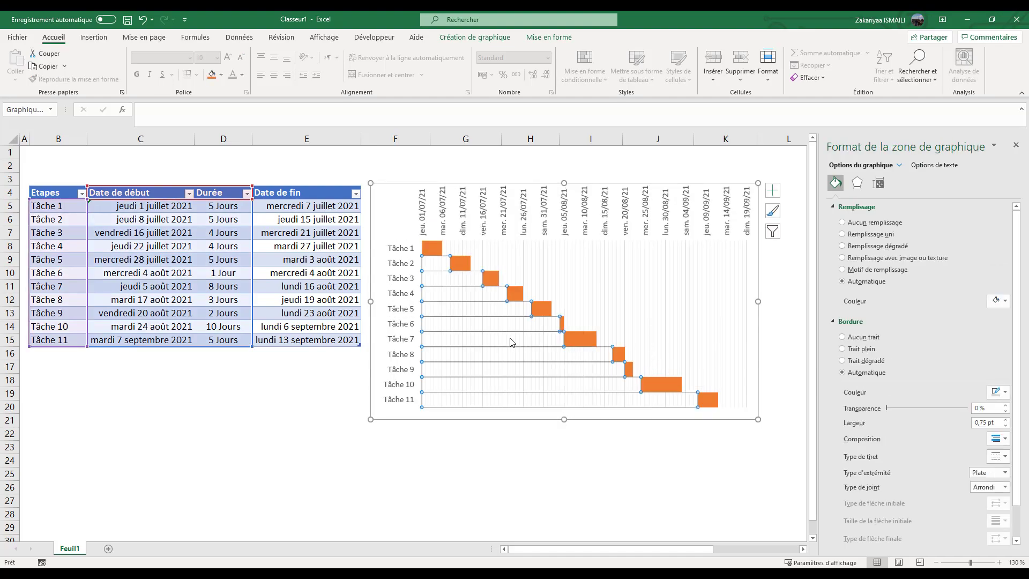
left_click(635, 303)
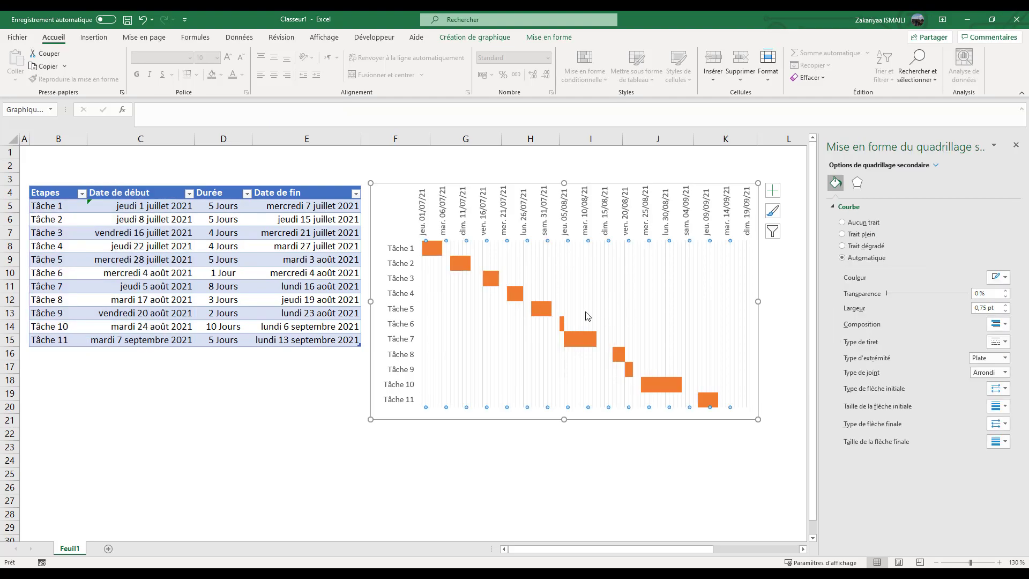
left_click(474, 37)
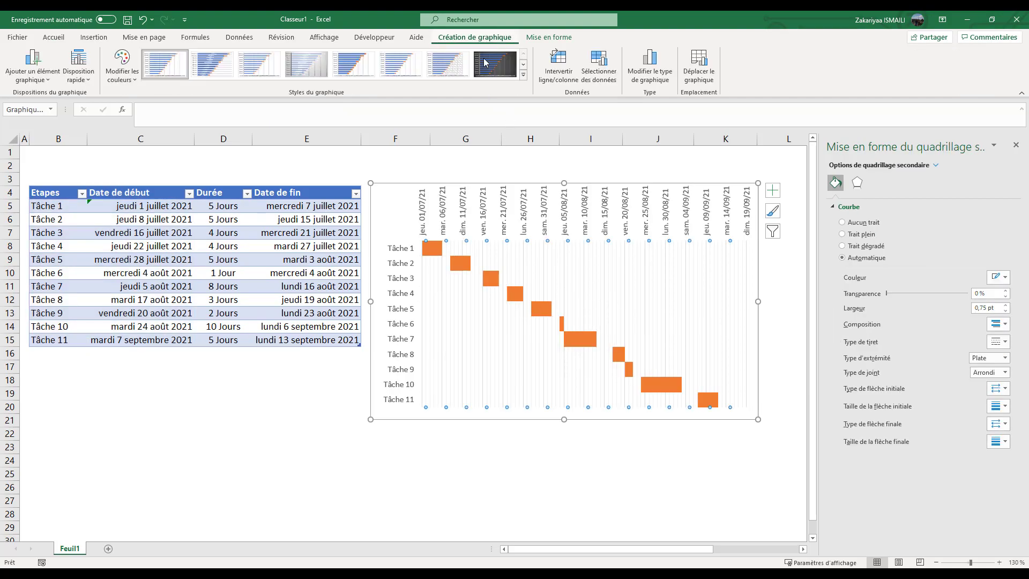
left_click(525, 81)
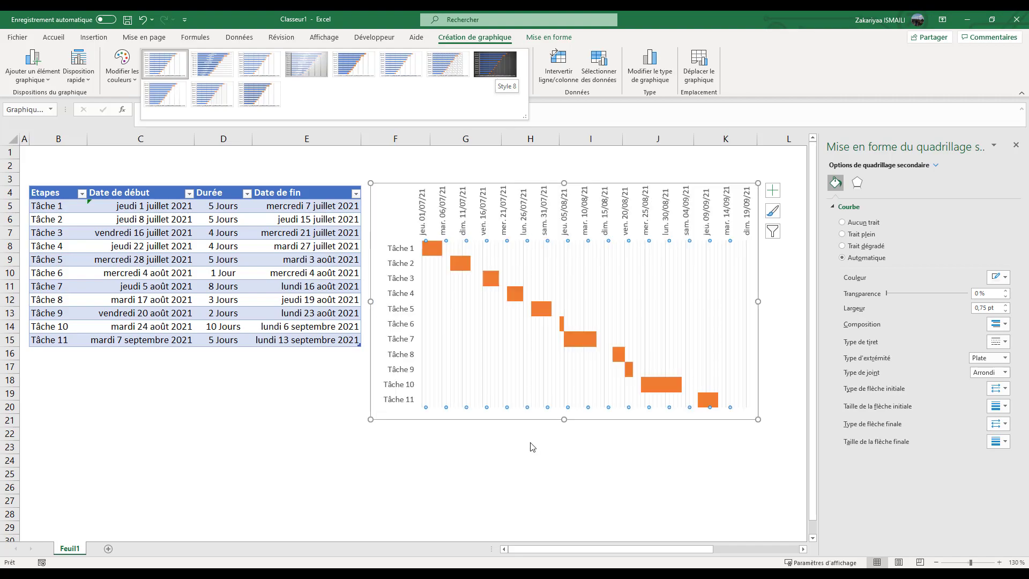
left_click(578, 461)
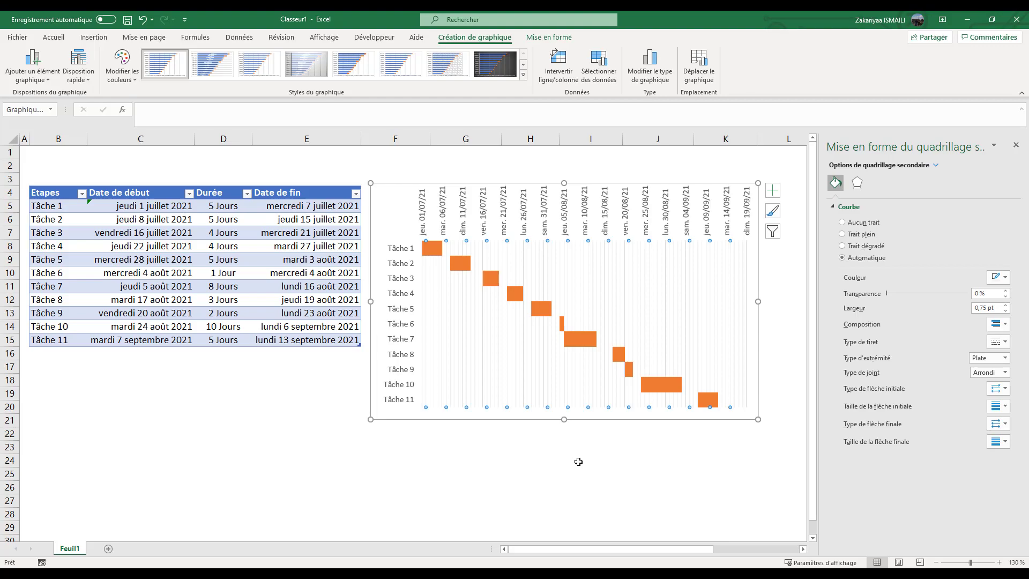
Close the formatting pane and select the whole Gantt chart.
left_click(578, 462)
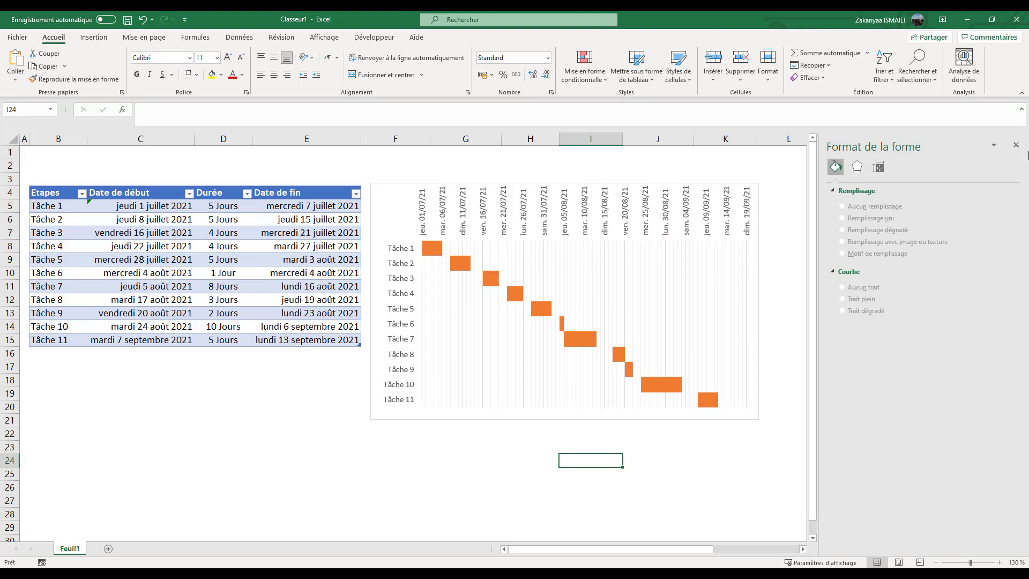
left_click(1015, 144)
left_click(754, 255)
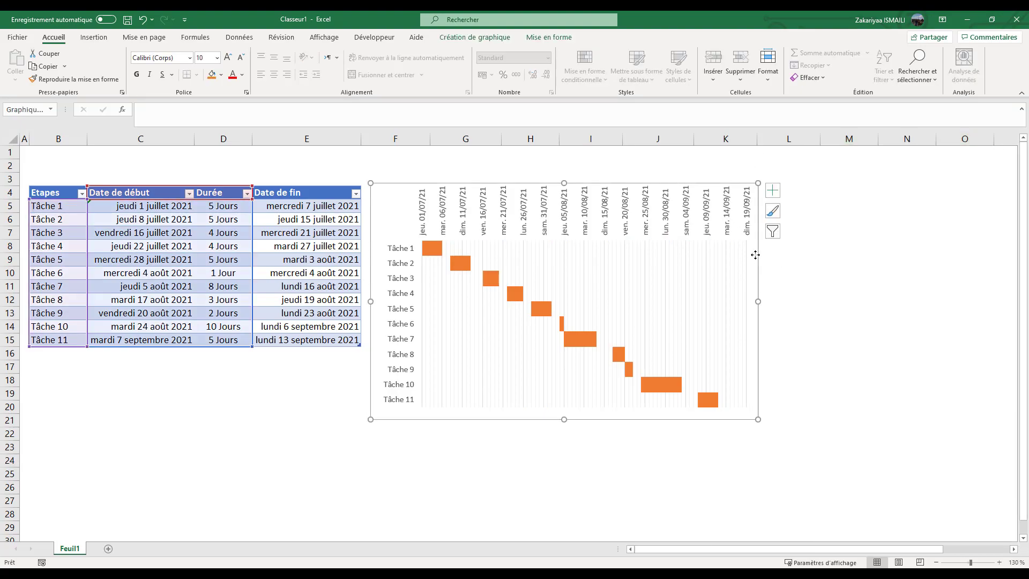